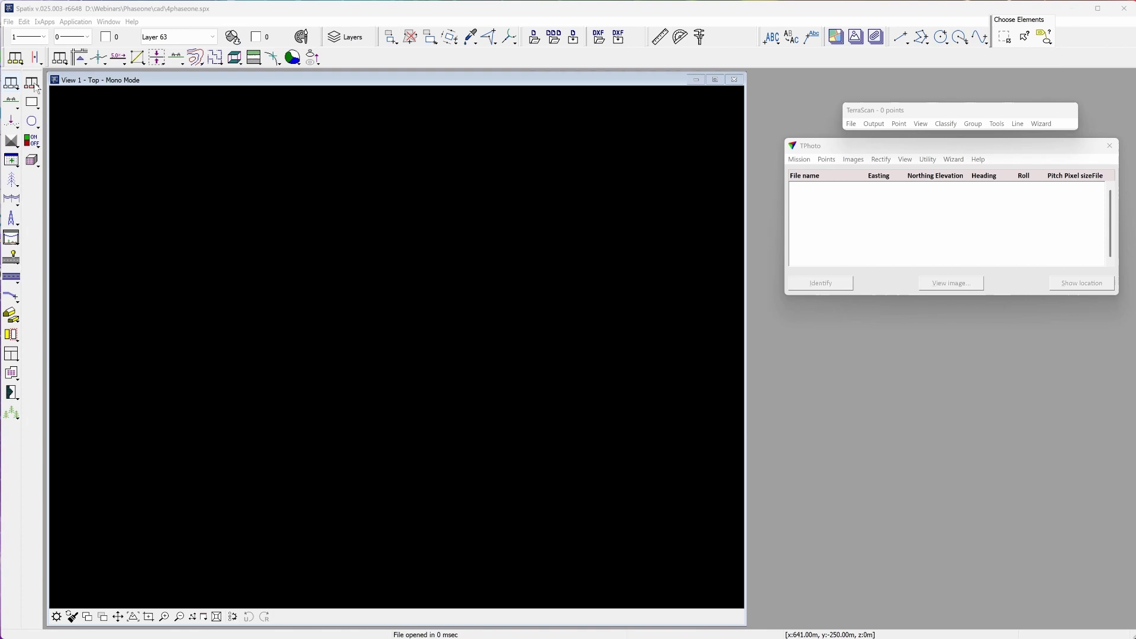
# Start a new camera definition and choose to convert from an Australis calibration file
pyautogui.click(34, 84)
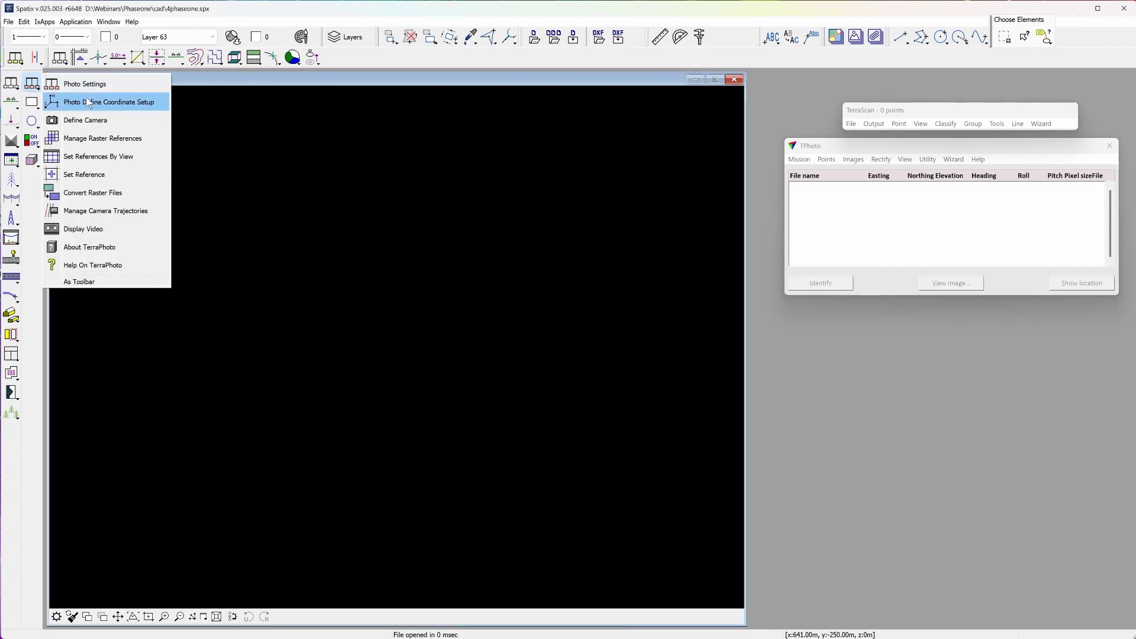
pyautogui.click(100, 119)
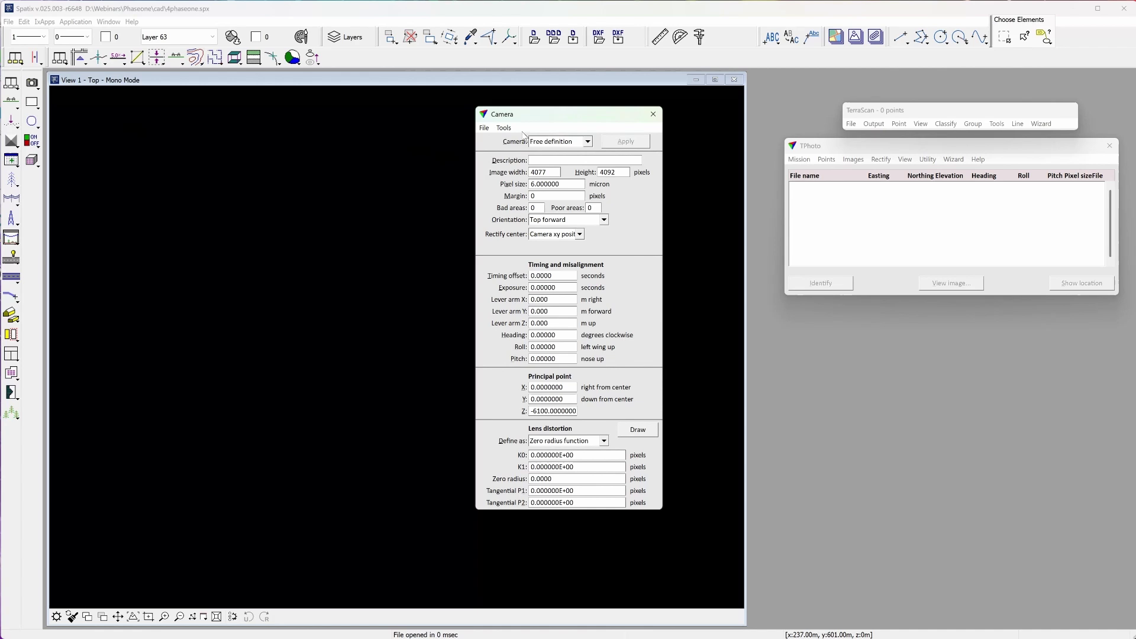
pyautogui.click(503, 128)
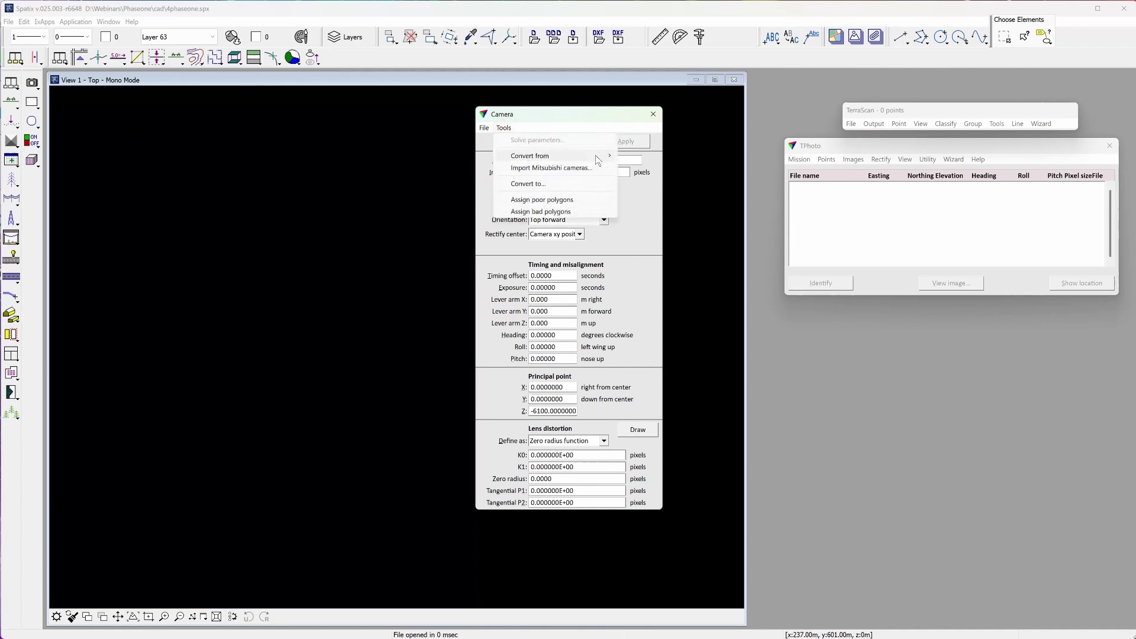
pyautogui.moveTo(541, 155)
pyautogui.click(647, 160)
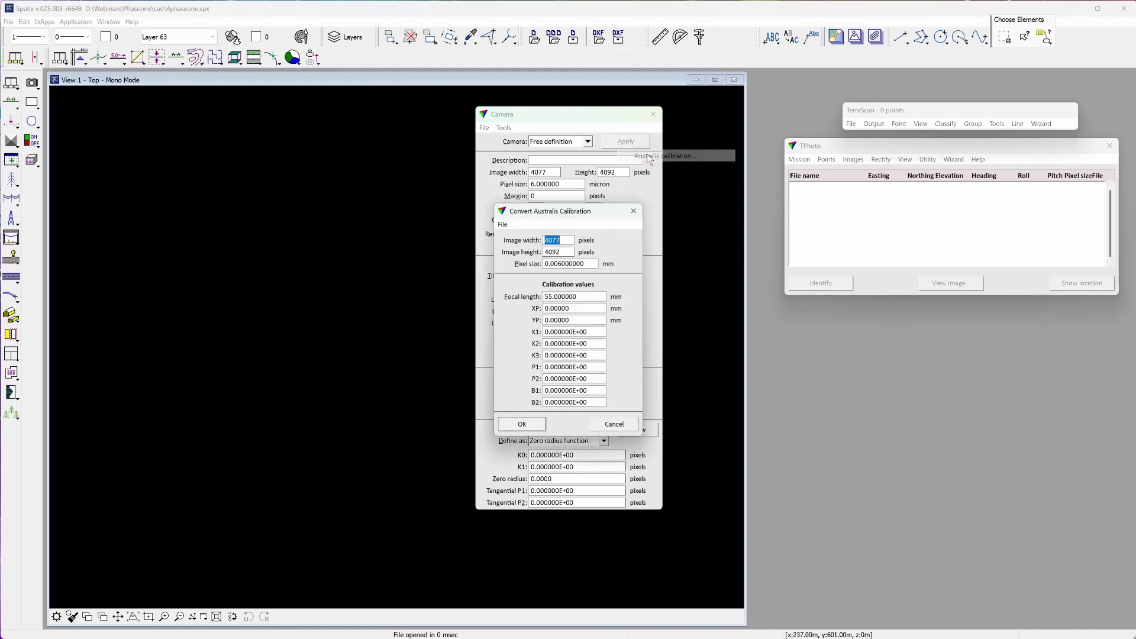
pyautogui.click(501, 223)
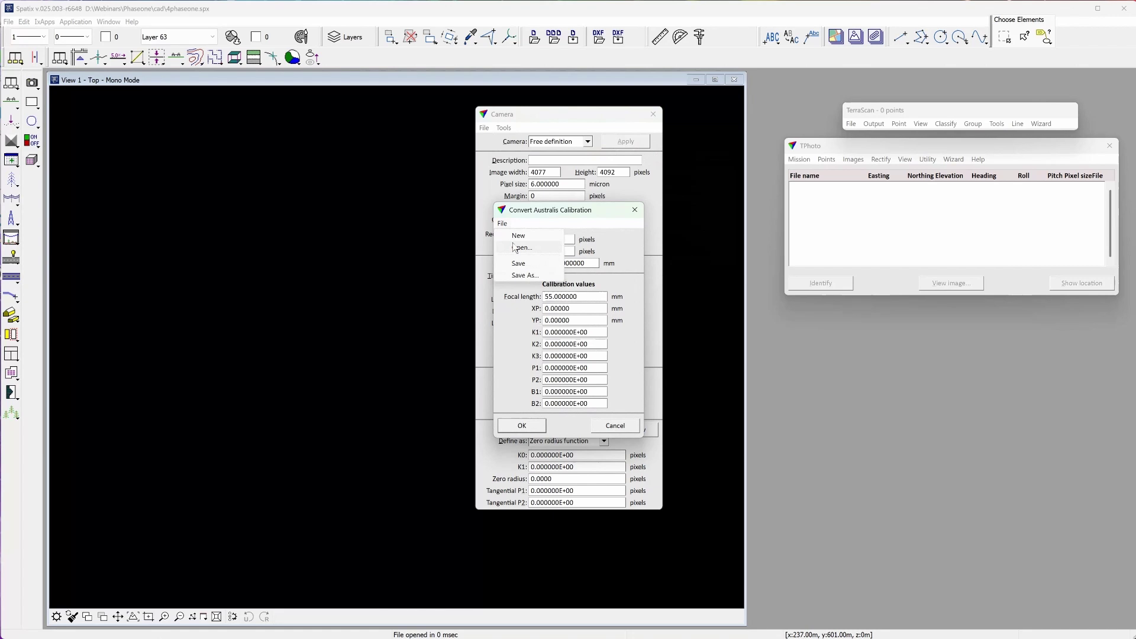
pyautogui.click(516, 248)
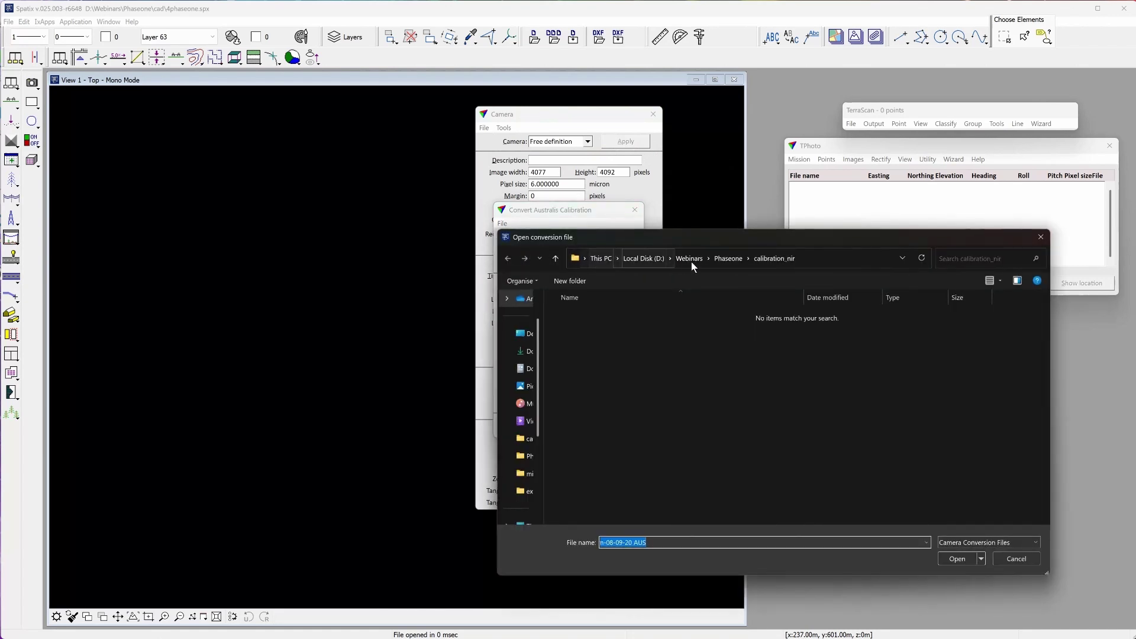
# Load the iXM-150F 50mm AUS file from calibration_rgb, giving focal length 51.5623 mm and 14204×10652 pixels
pyautogui.click(733, 259)
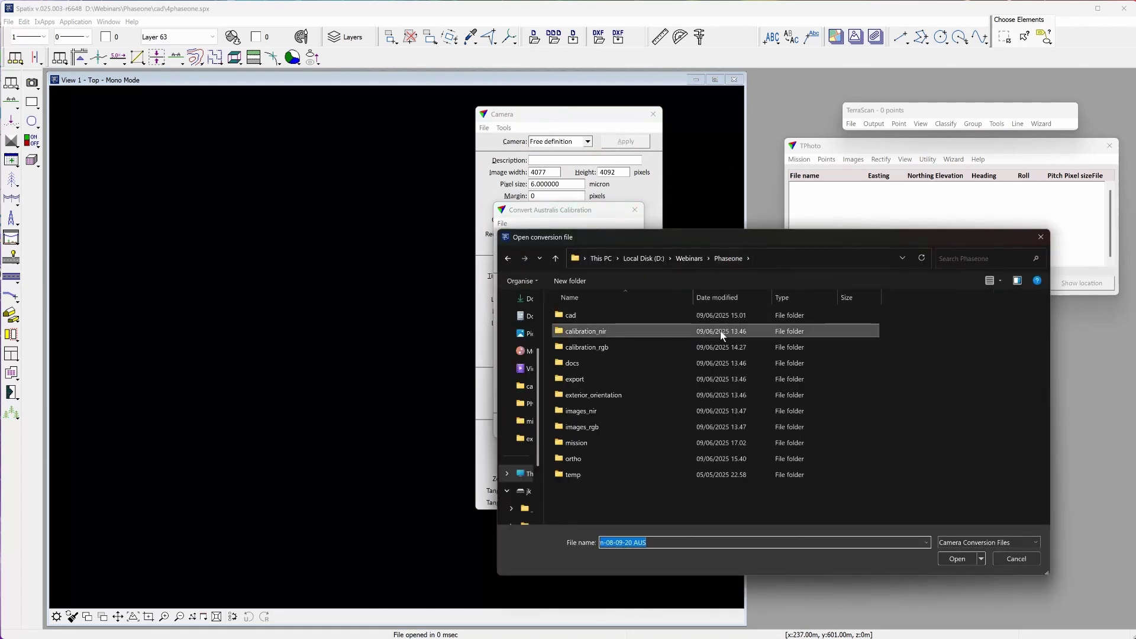
pyautogui.doubleClick(713, 348)
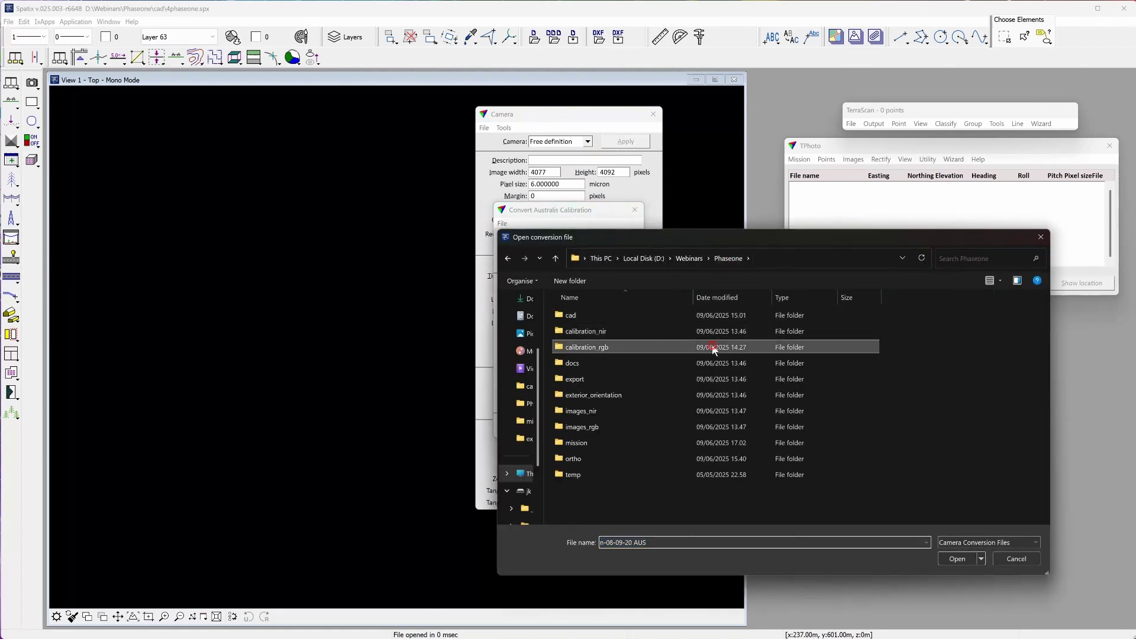
pyautogui.click(997, 542)
pyautogui.click(994, 560)
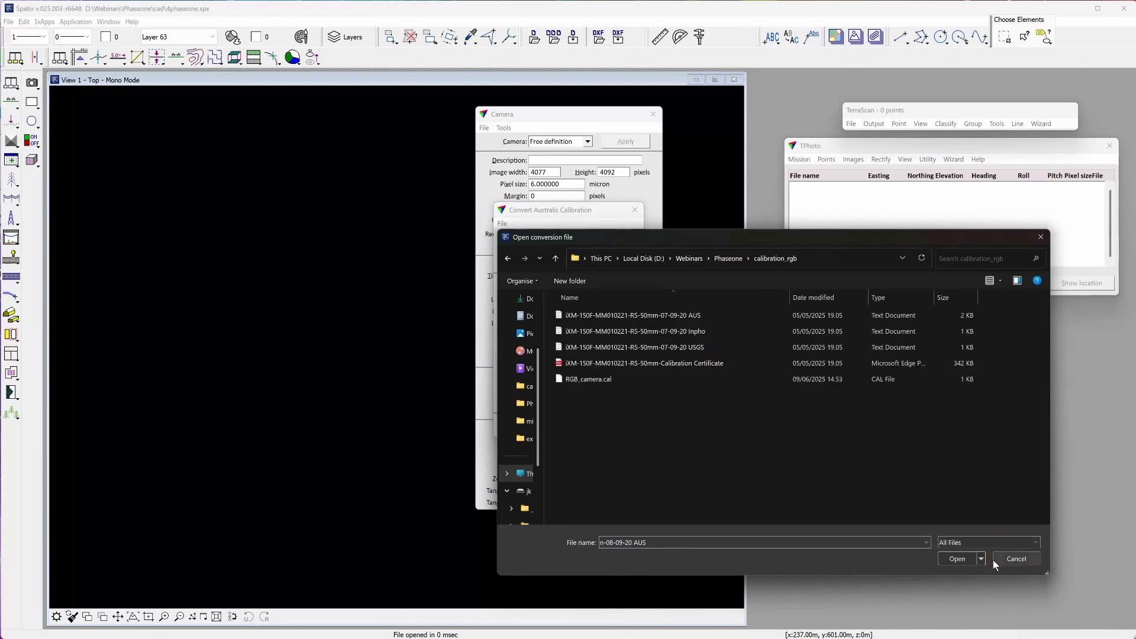
pyautogui.click(740, 314)
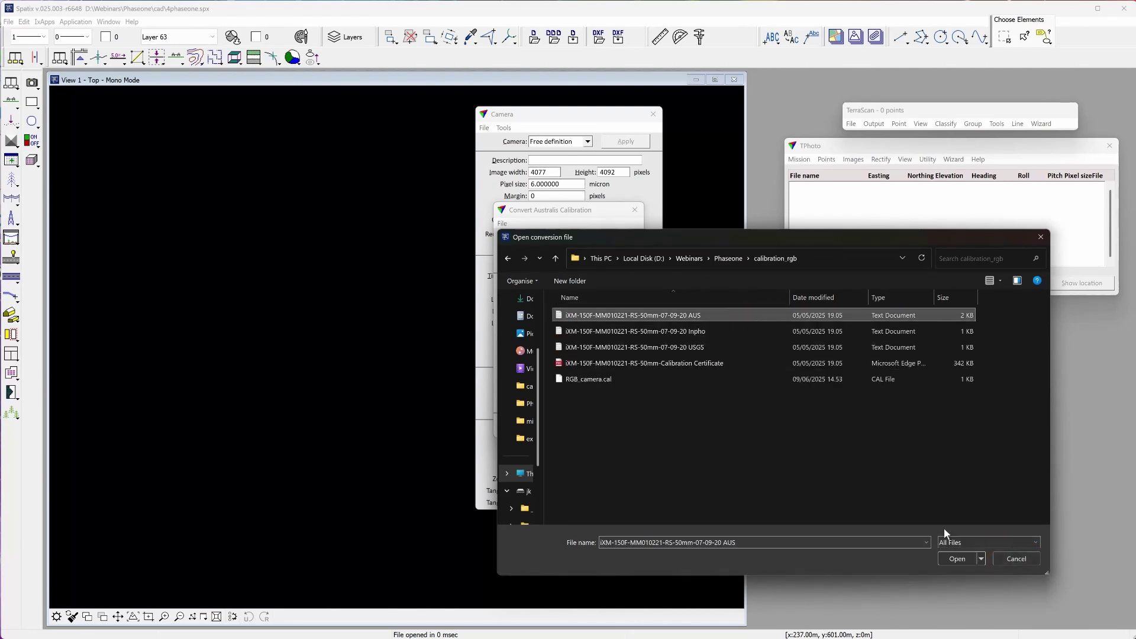
pyautogui.click(956, 559)
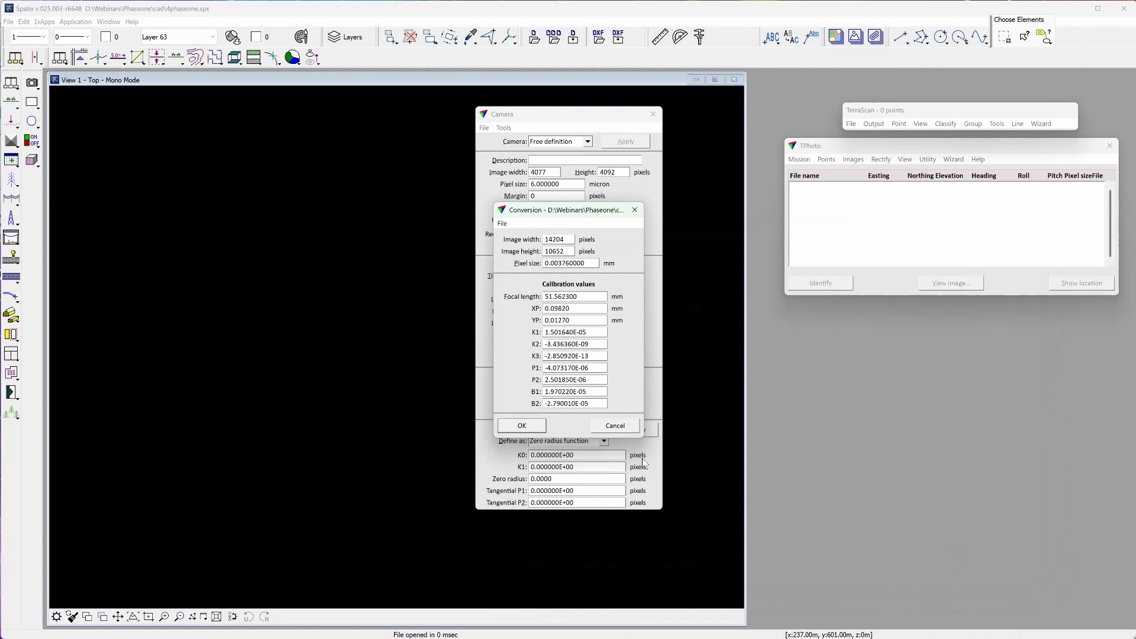
# Accept the conversion, describe the camera as RGB, save it as RGB.cal in the mission folder and close it
pyautogui.click(522, 425)
pyautogui.click(547, 160)
pyautogui.write('R')
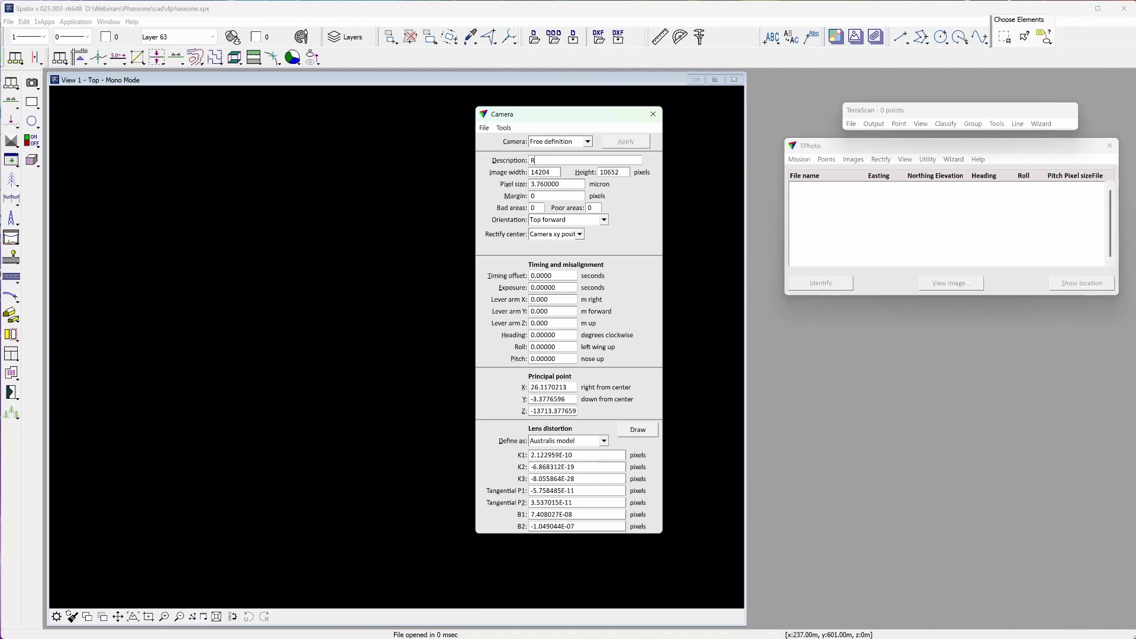
pyautogui.write('GB')
pyautogui.click(485, 128)
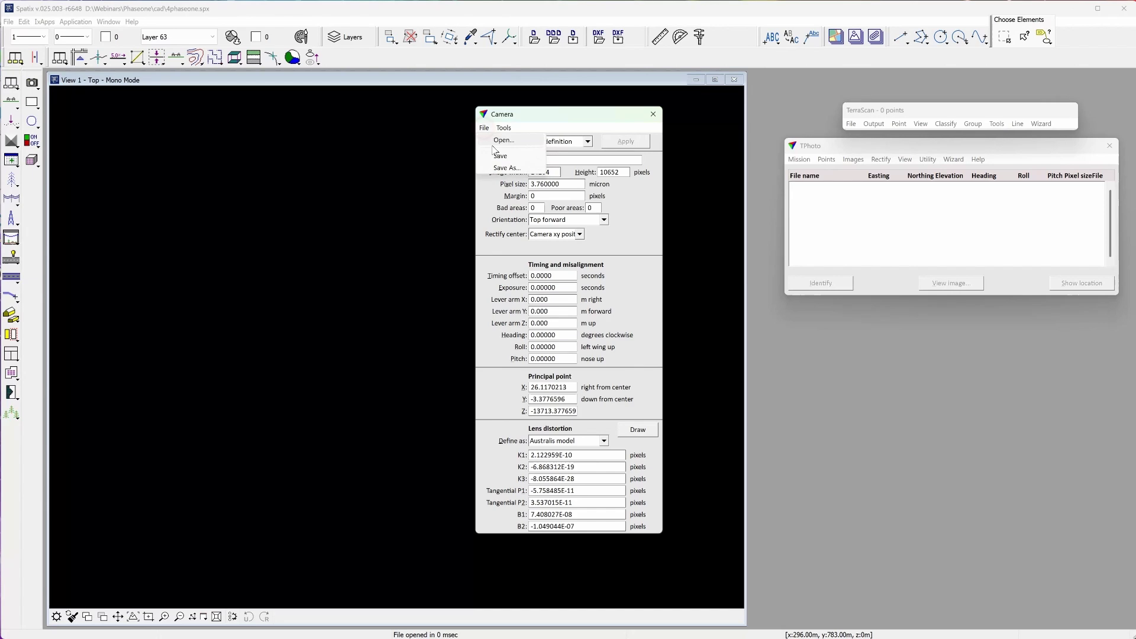
pyautogui.click(502, 168)
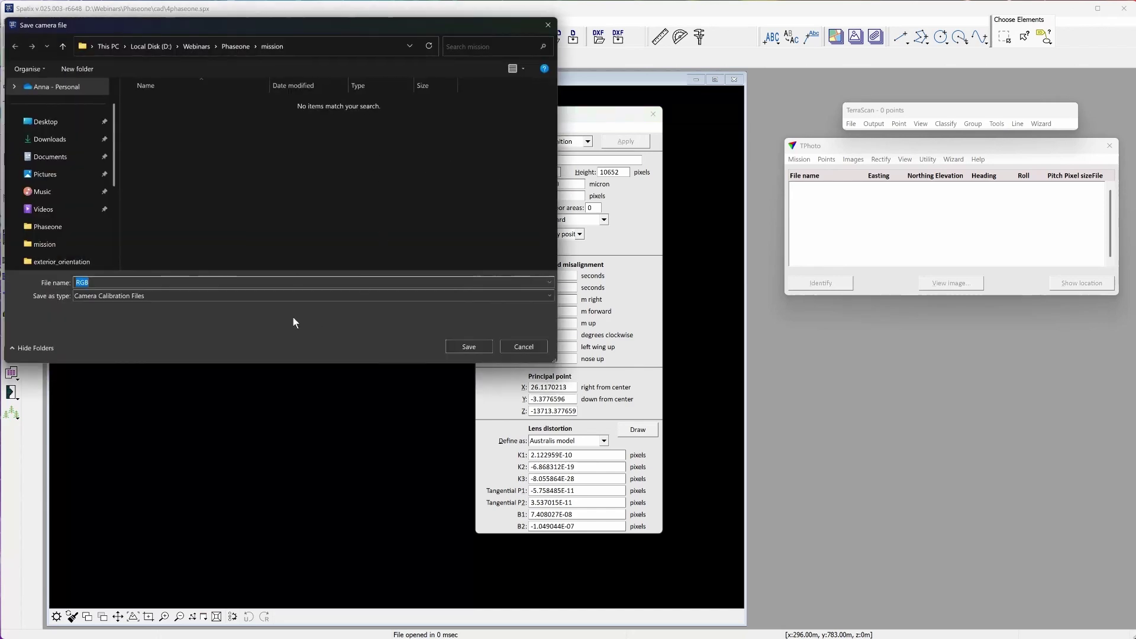
pyautogui.click(468, 347)
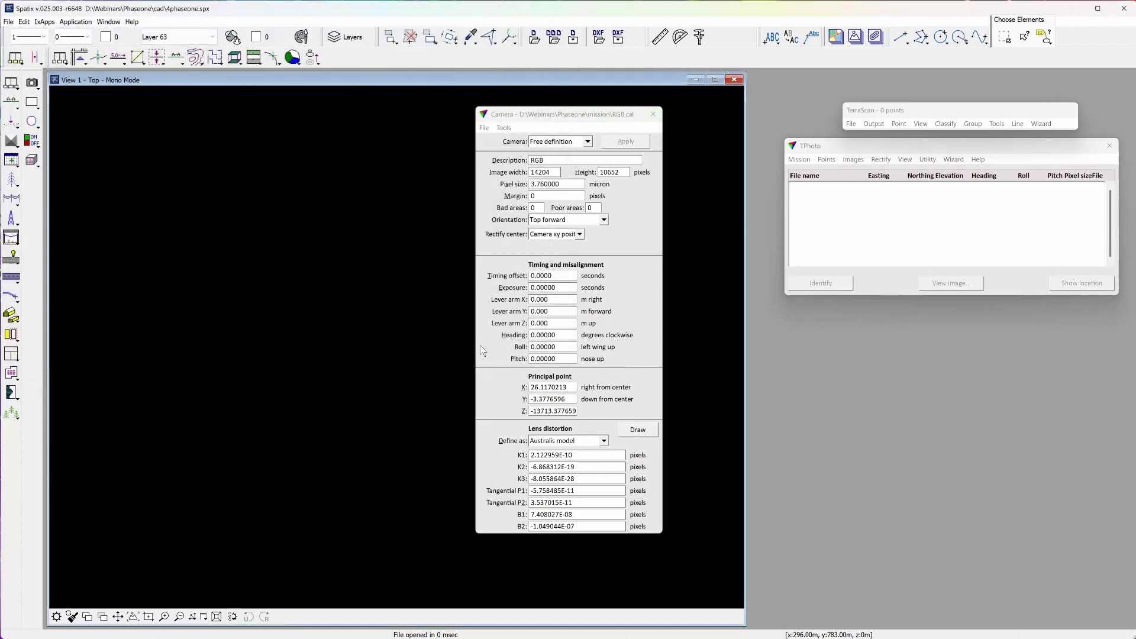
pyautogui.click(652, 116)
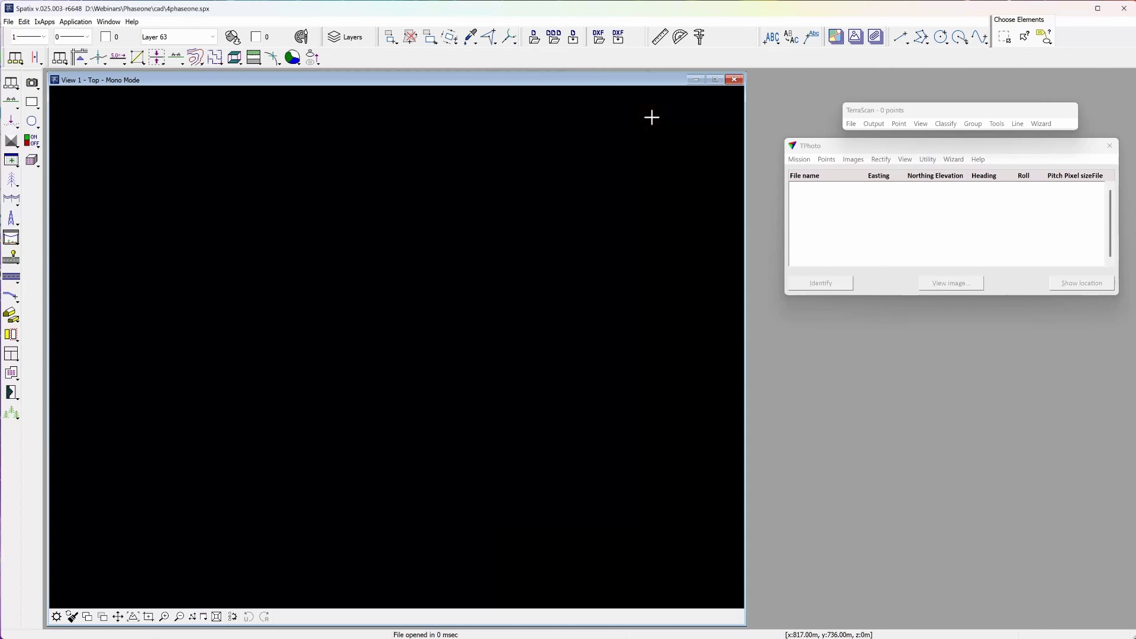
# Create a new mission described as RGB with coordinate system code 32615 (WGS 84 / UTM 15N)
pyautogui.click(798, 160)
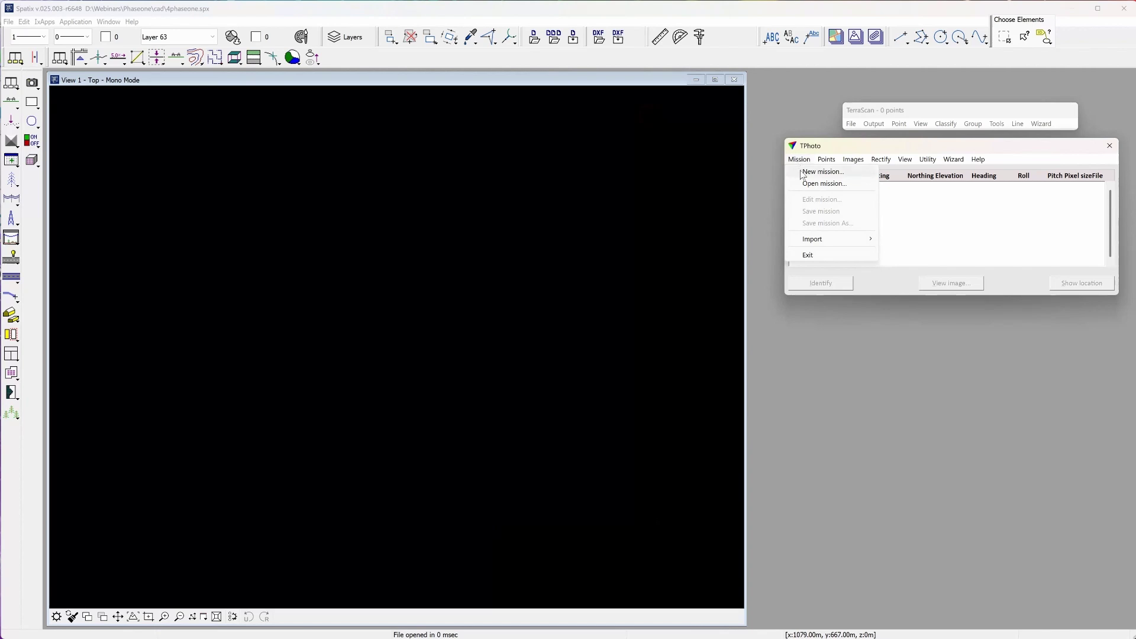
pyautogui.click(805, 172)
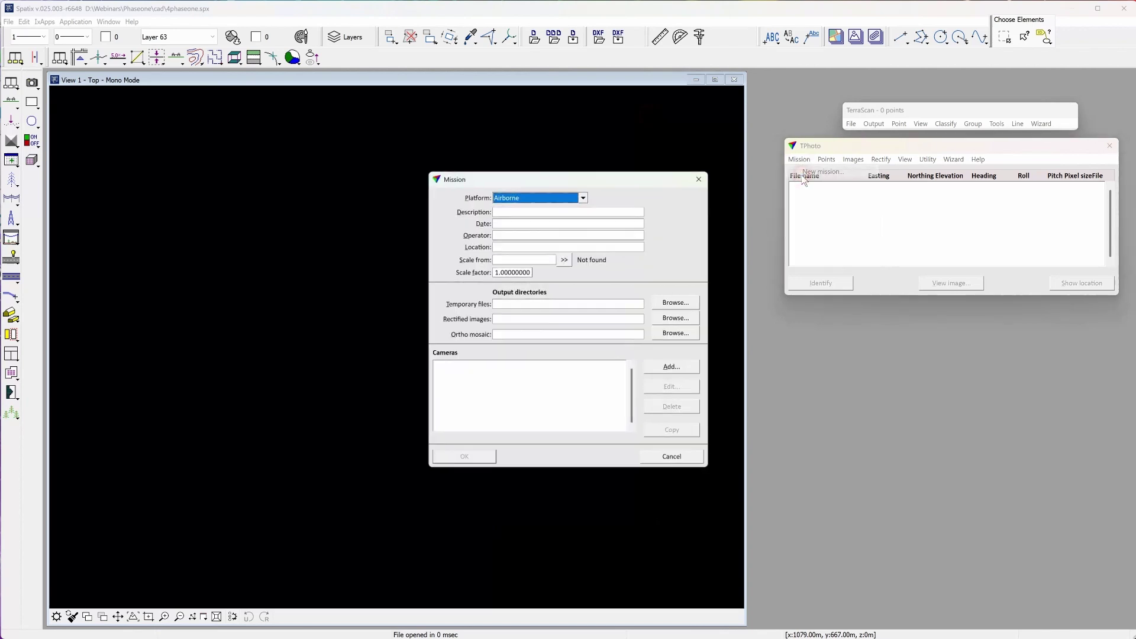
pyautogui.click(542, 213)
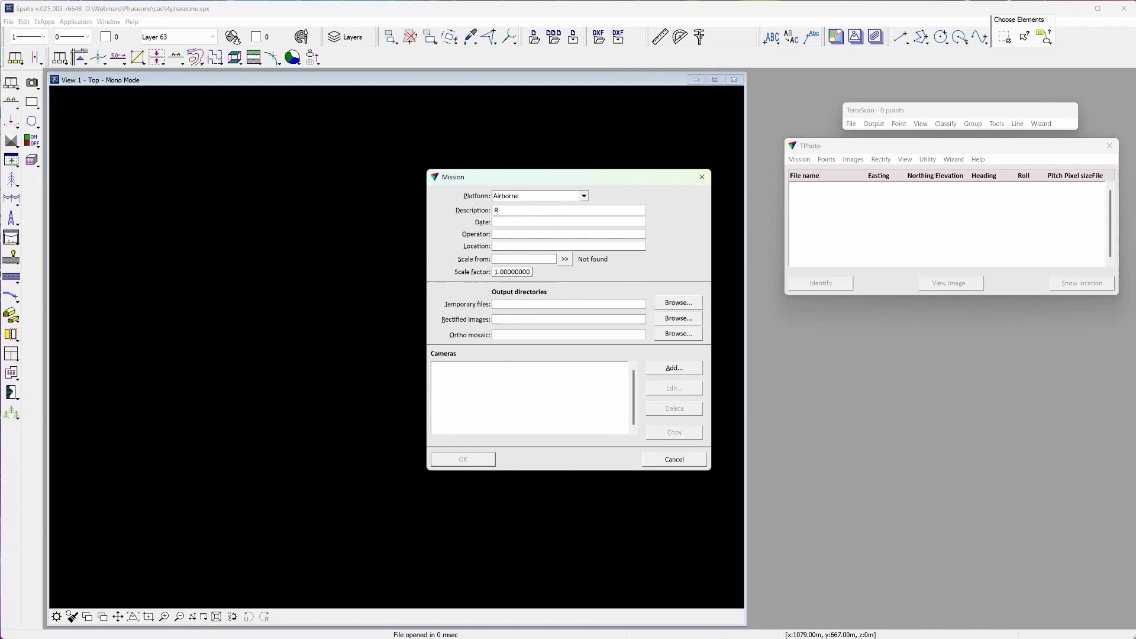
pyautogui.write('RGB')
pyautogui.click(537, 260)
pyautogui.write('32')
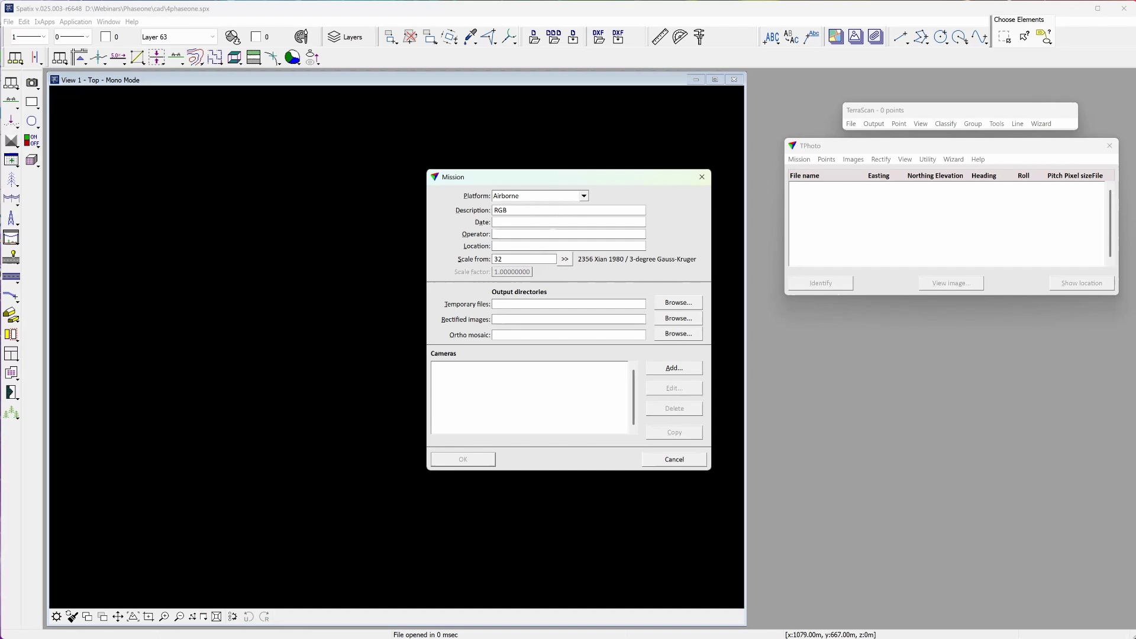
pyautogui.write('615')
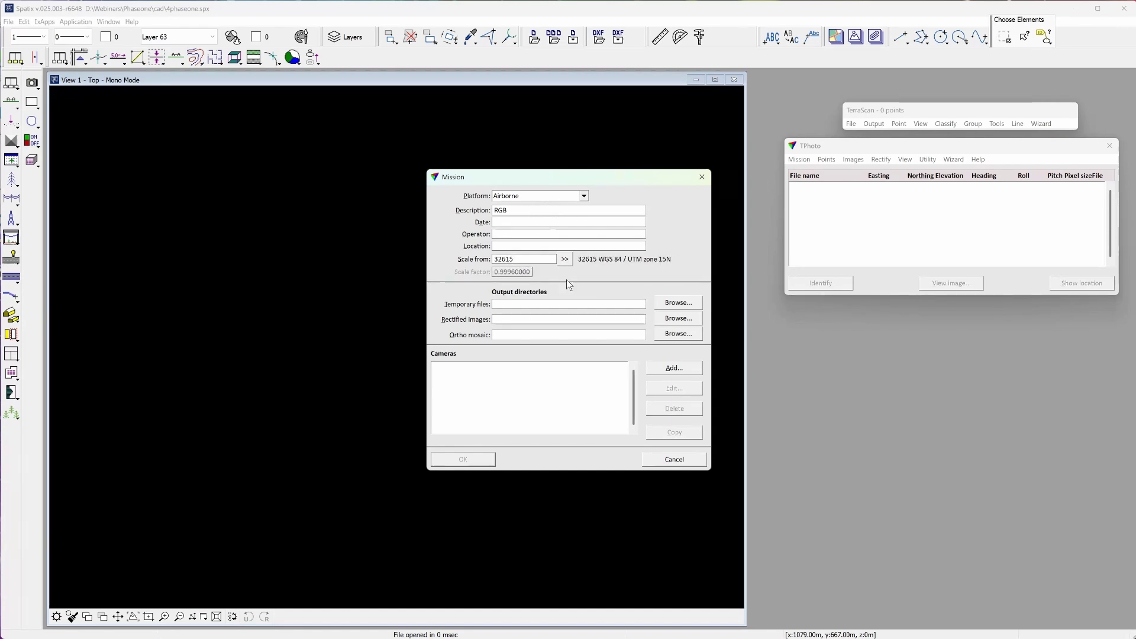
# Set temporary files to the Phaseone temp folder and paste that path into the rectified and ortho fields
pyautogui.click(678, 302)
pyautogui.scroll(-1, 582, 341)
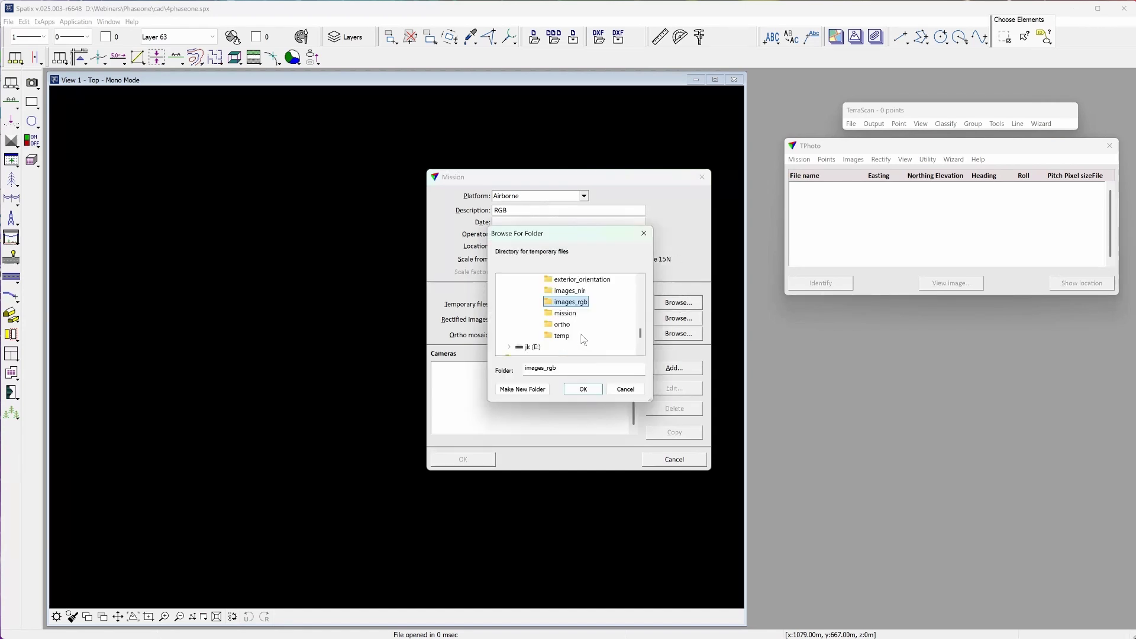
pyautogui.click(565, 335)
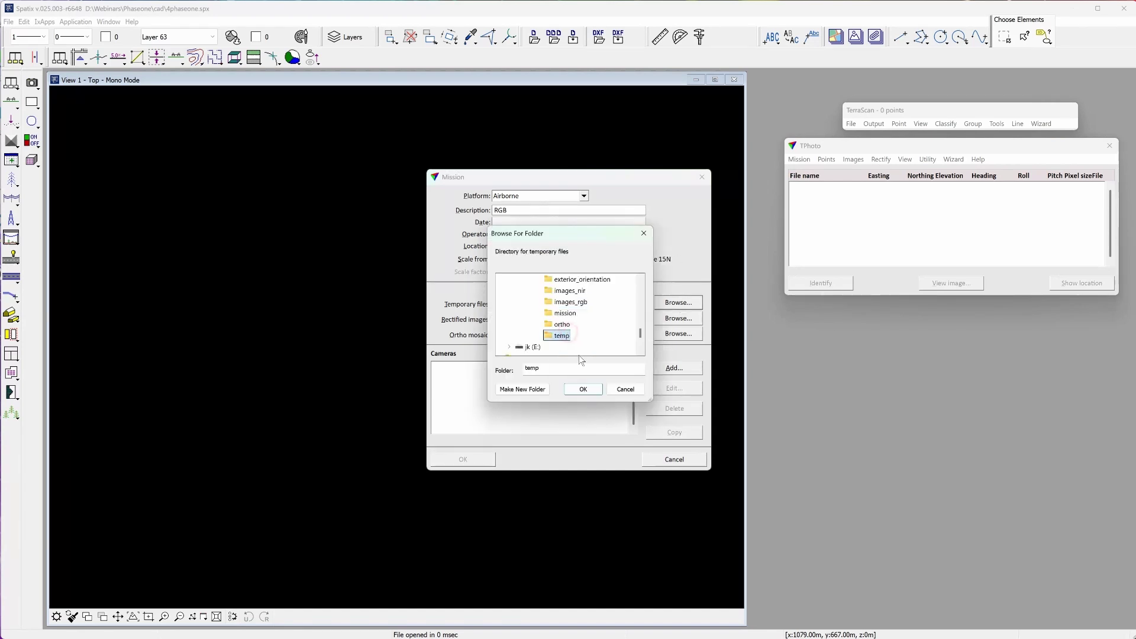
pyautogui.click(583, 388)
pyautogui.moveTo(586, 305); pyautogui.dragTo(412, 303)
pyautogui.hotkey('ctrl', 'c')
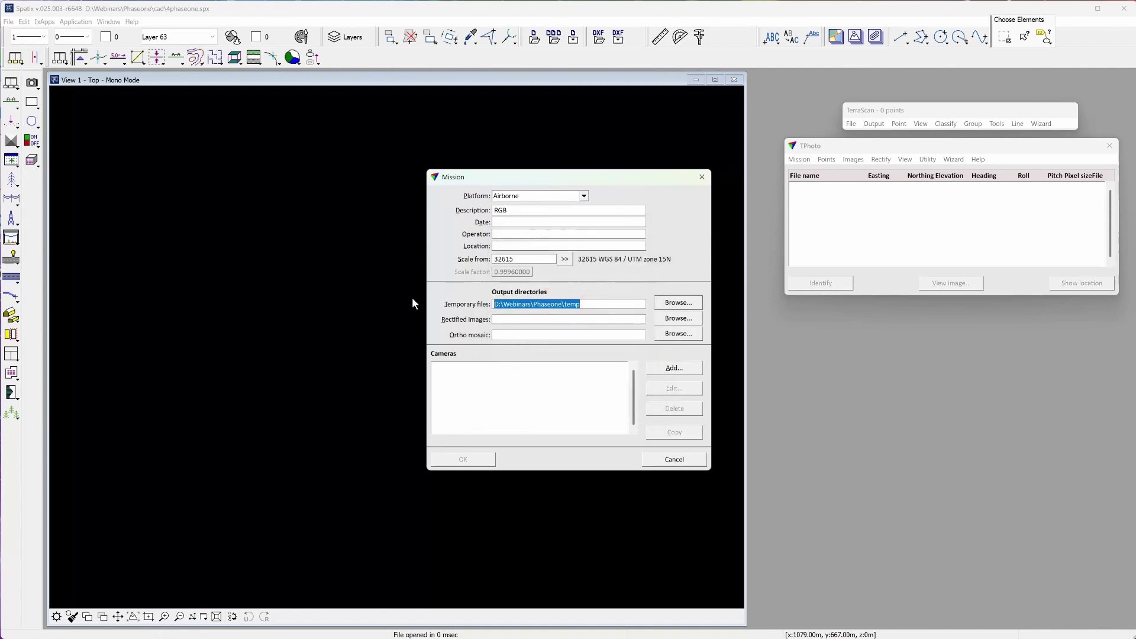
pyautogui.click(530, 320)
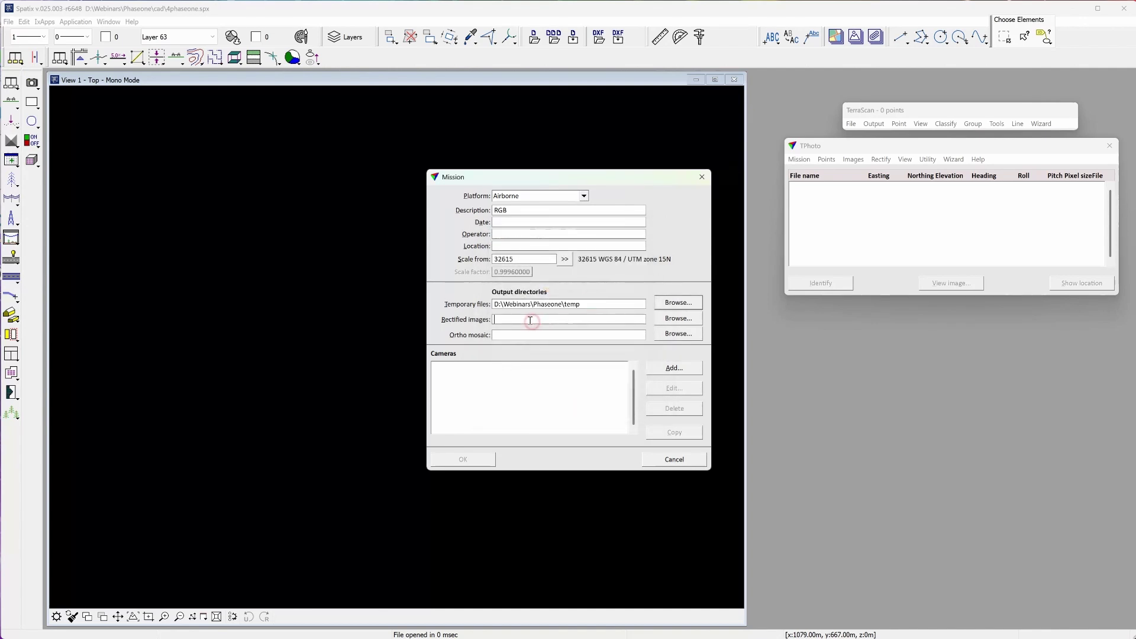
pyautogui.hotkey('ctrl', 'v')
pyautogui.click(541, 335)
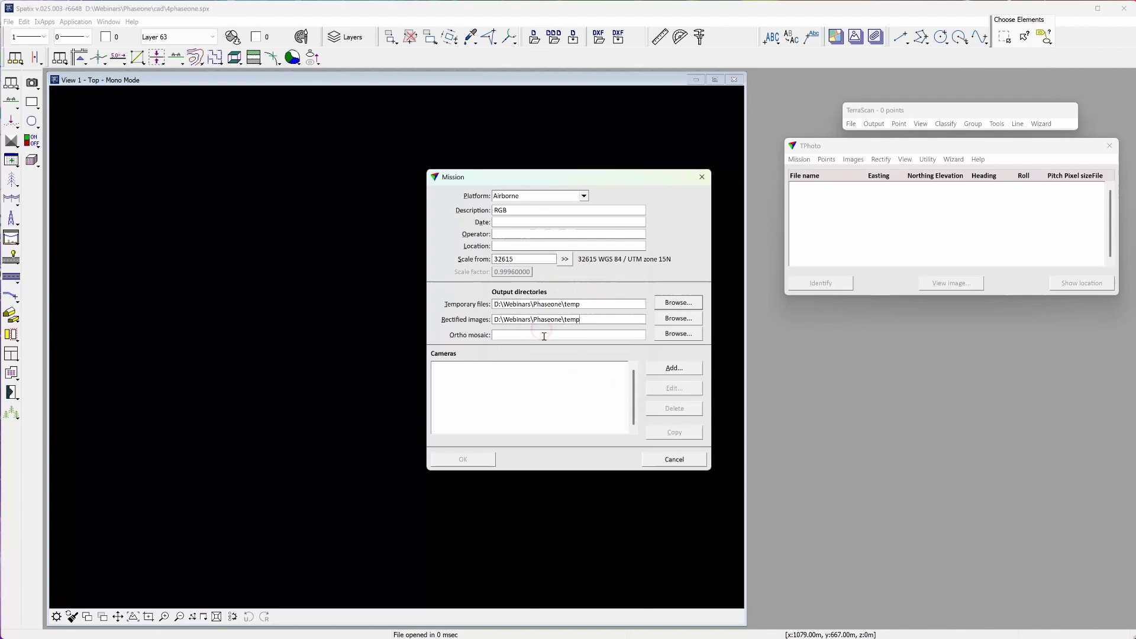
pyautogui.hotkey('ctrl', 'v')
# Point ortho mosaics to the ortho folder and add a camera named RGB using RGB.cal
pyautogui.click(676, 334)
pyautogui.click(555, 312)
pyautogui.click(582, 388)
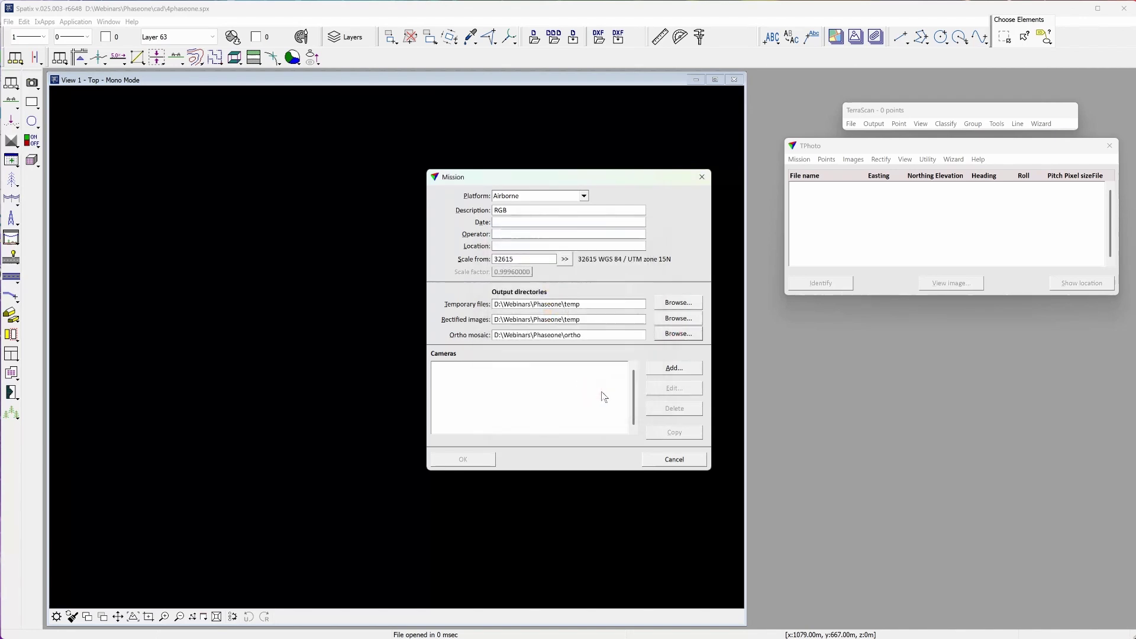
pyautogui.click(671, 369)
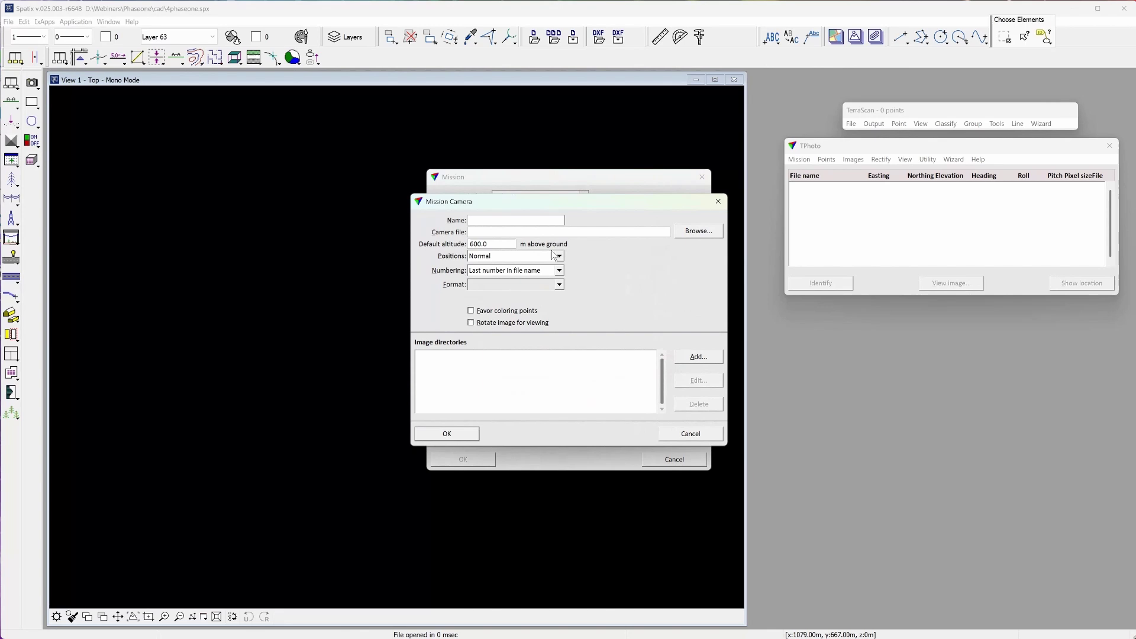
pyautogui.write('RGB')
pyautogui.click(688, 234)
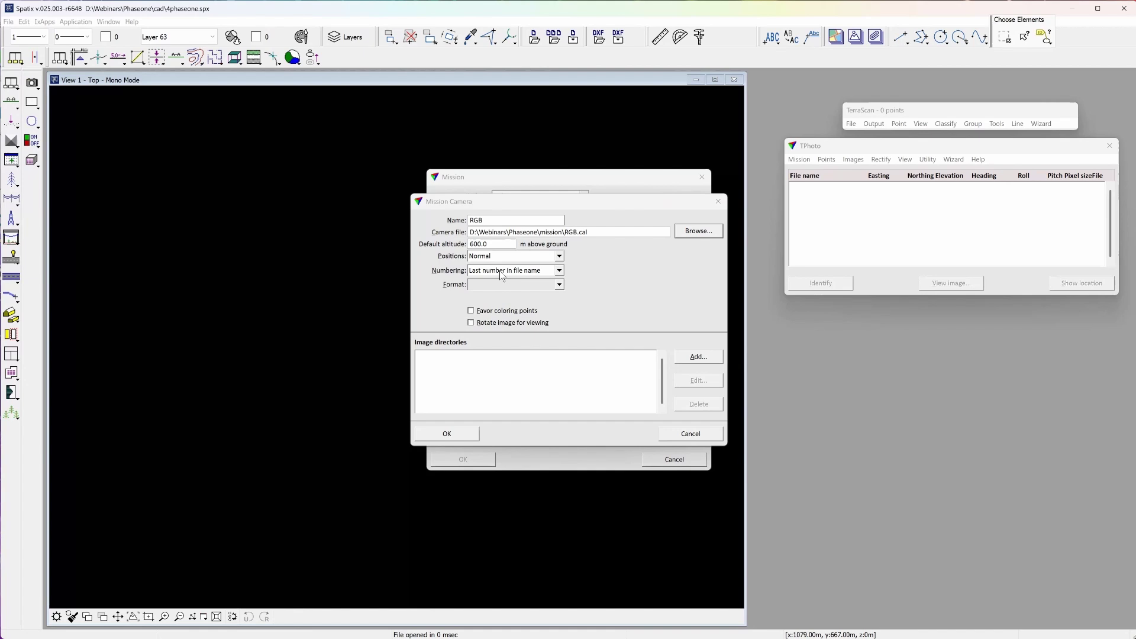
# Number images by last three numbers, set format IIQ, add the images_rgb directory and accept the camera
pyautogui.click(501, 271)
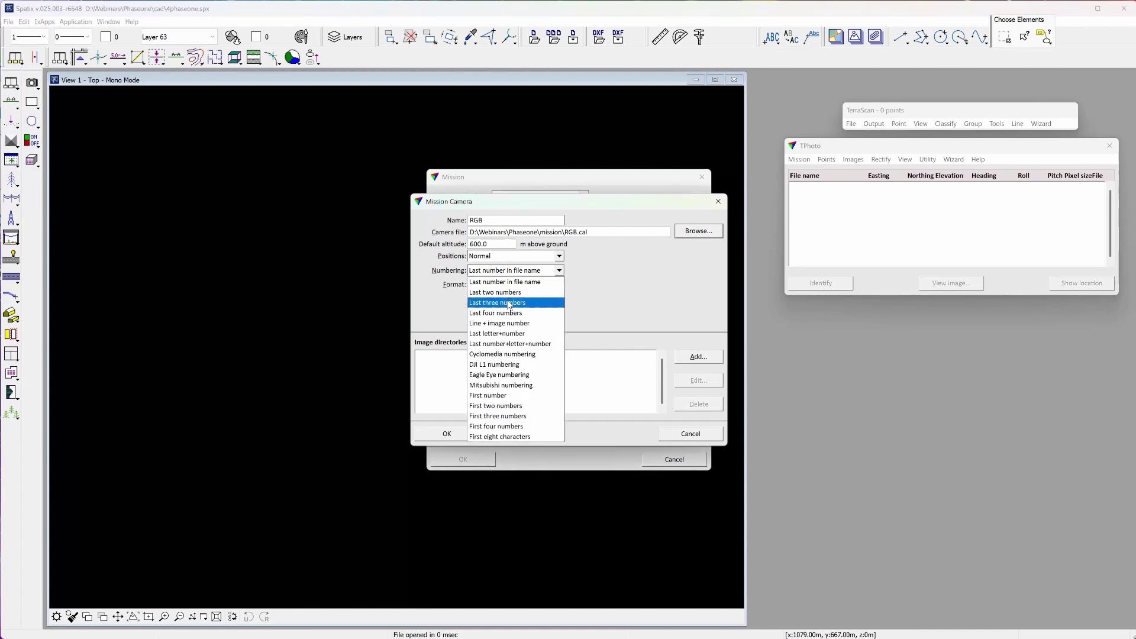
pyautogui.click(508, 304)
pyautogui.click(509, 286)
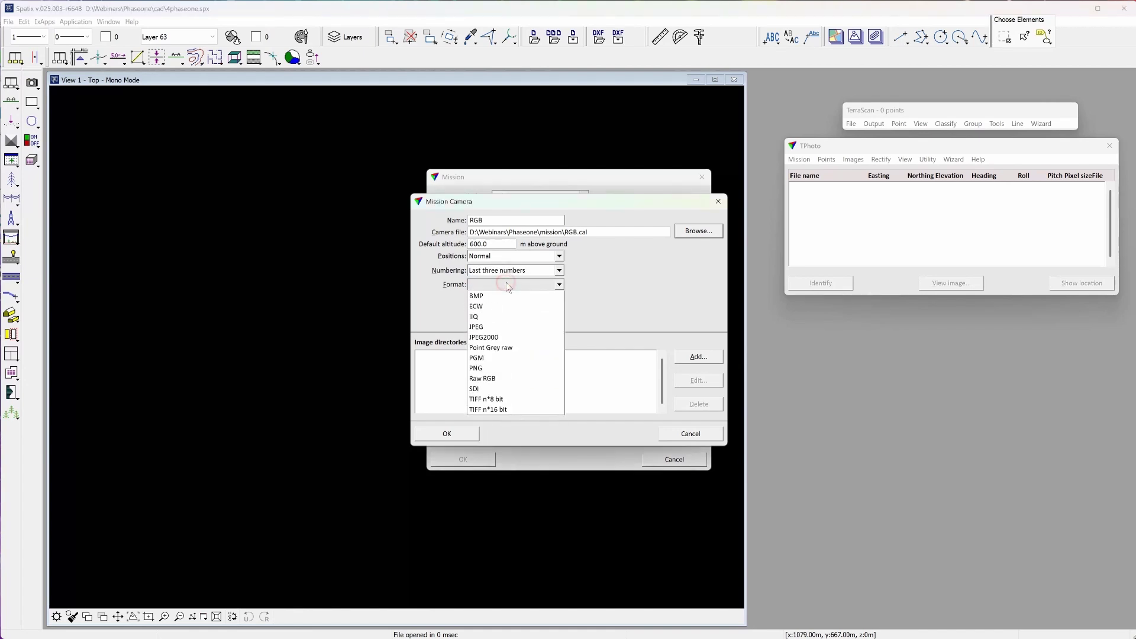
pyautogui.click(509, 317)
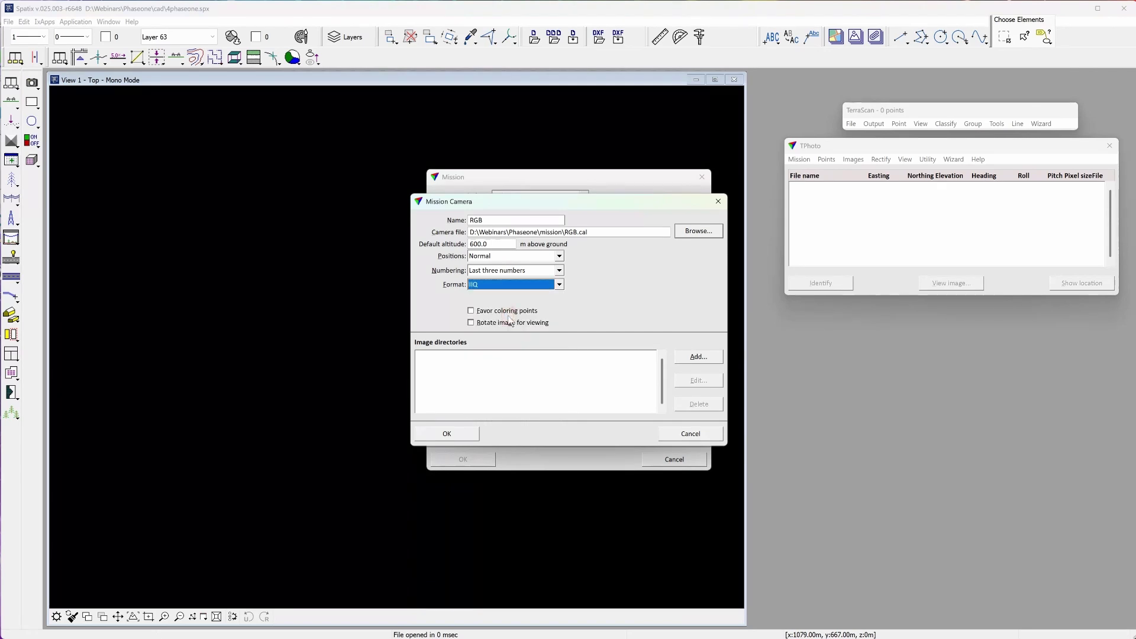
pyautogui.click(699, 358)
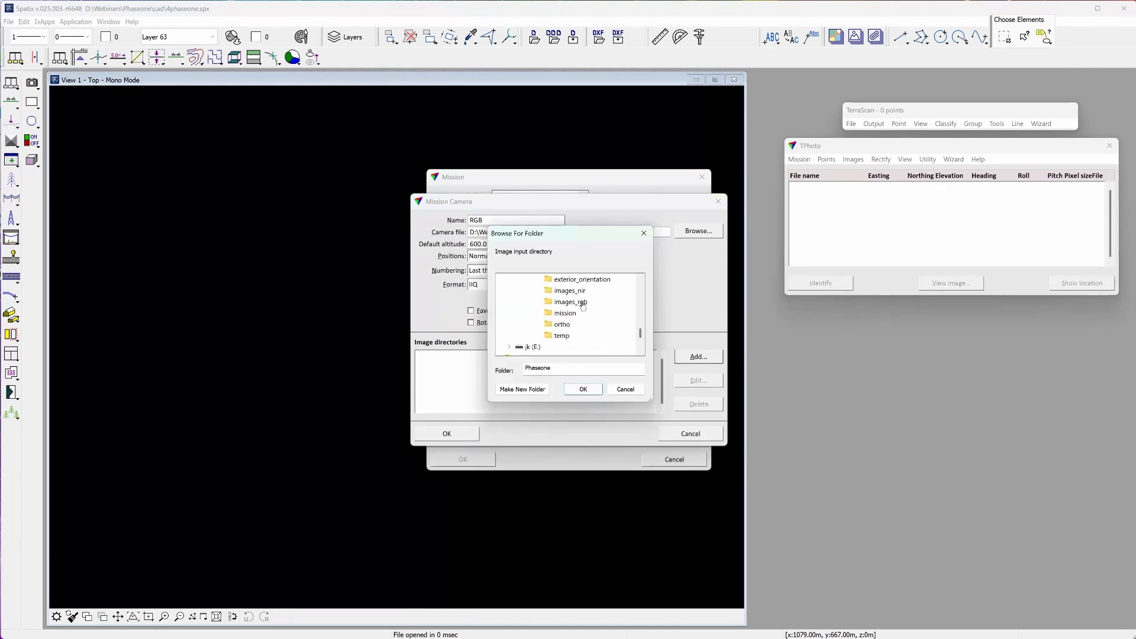
pyautogui.click(581, 303)
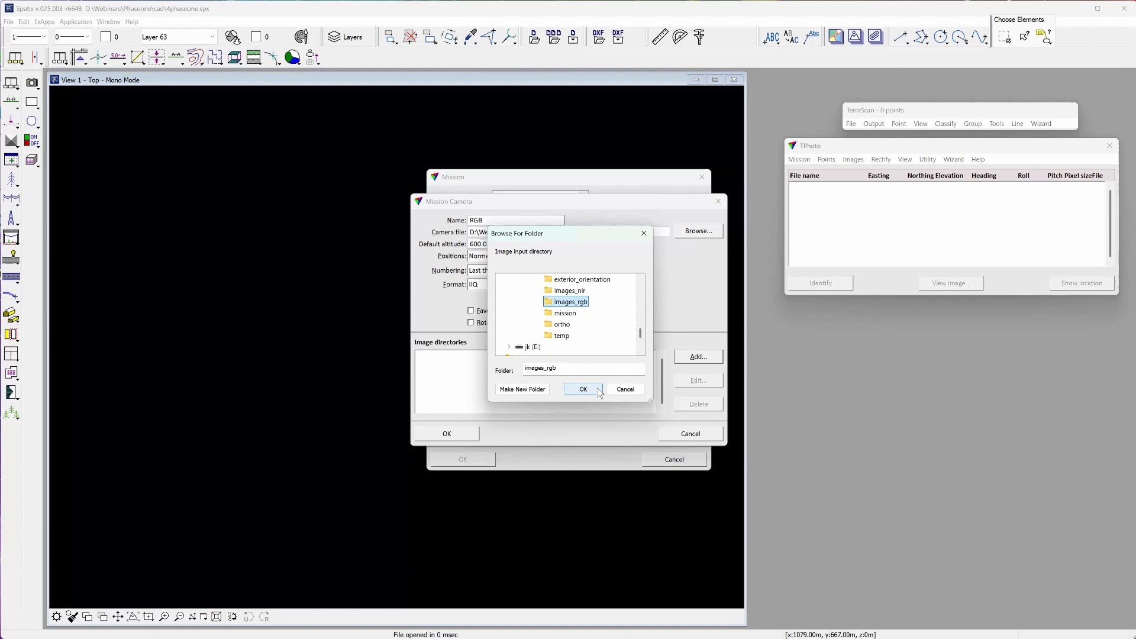
pyautogui.click(600, 391)
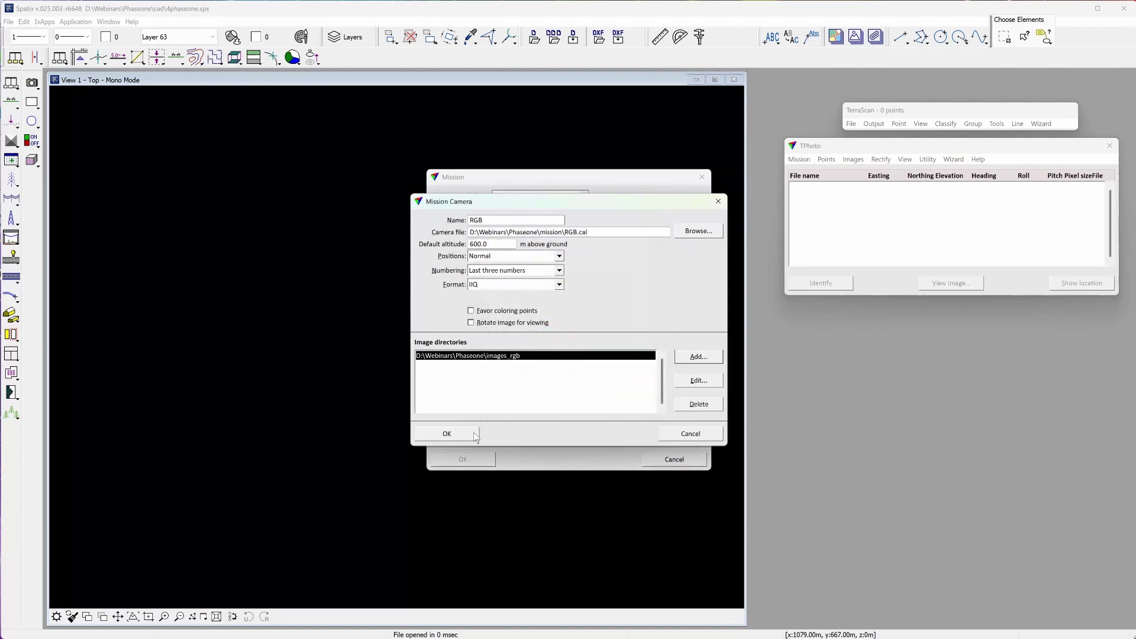
pyautogui.click(453, 434)
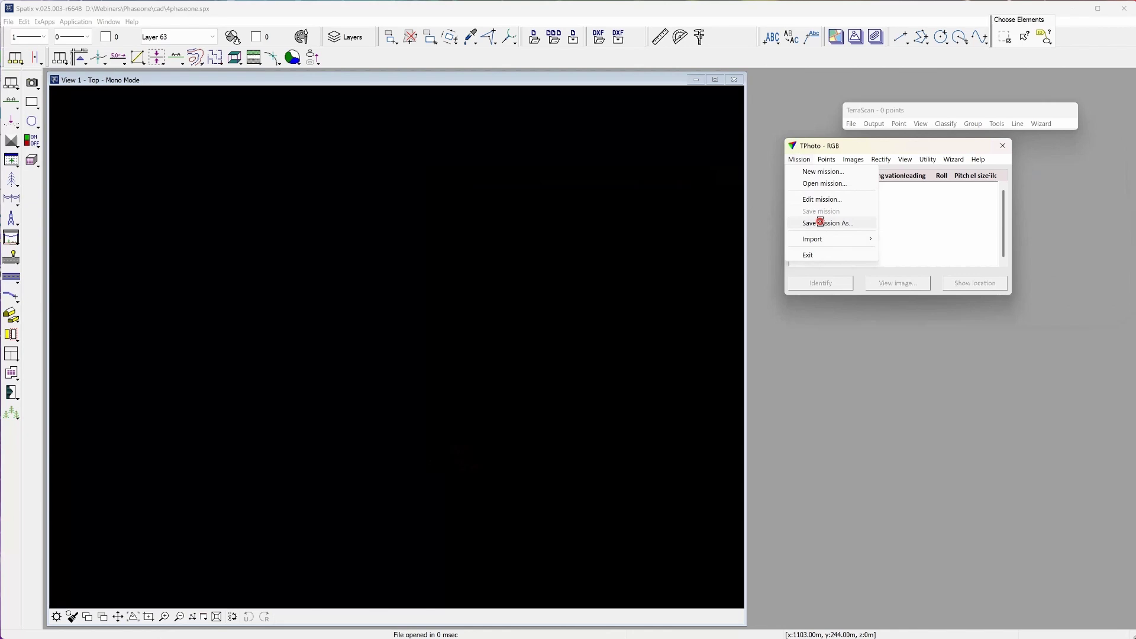
# Save the RGB mission as a file, then glance at the Images menu
pyautogui.click(821, 223)
pyautogui.click(1019, 494)
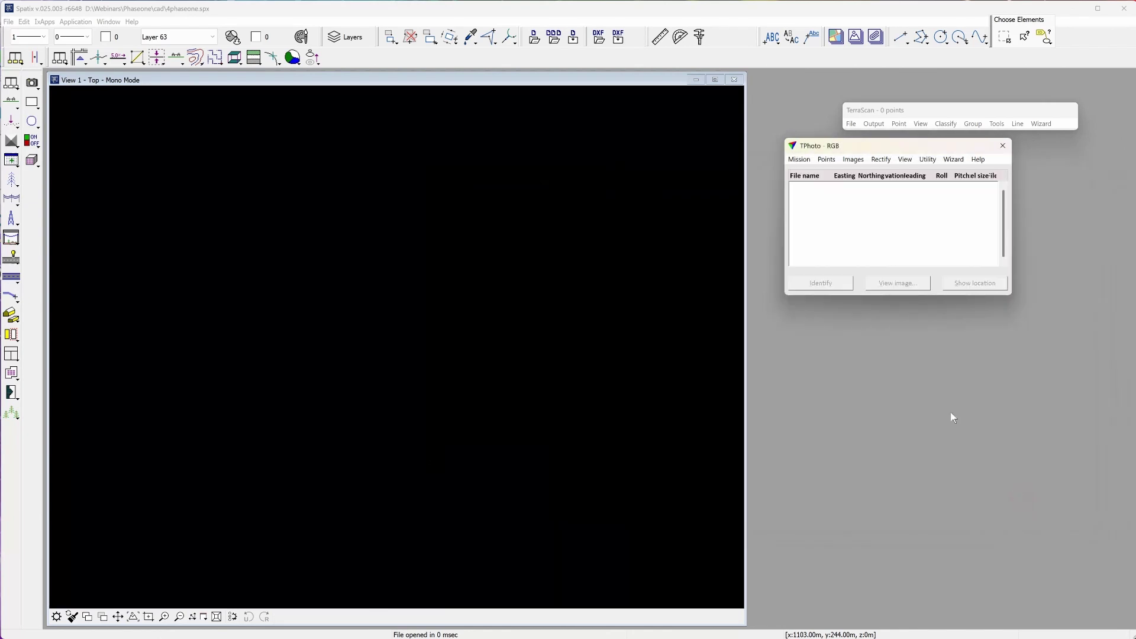
pyautogui.click(861, 163)
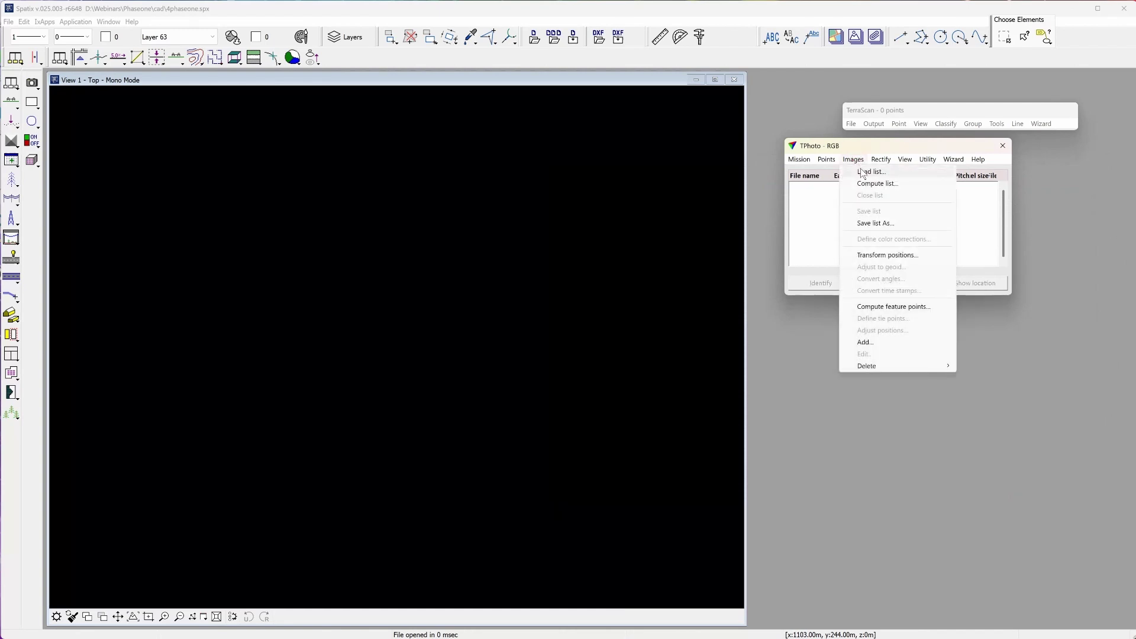
pyautogui.click(855, 149)
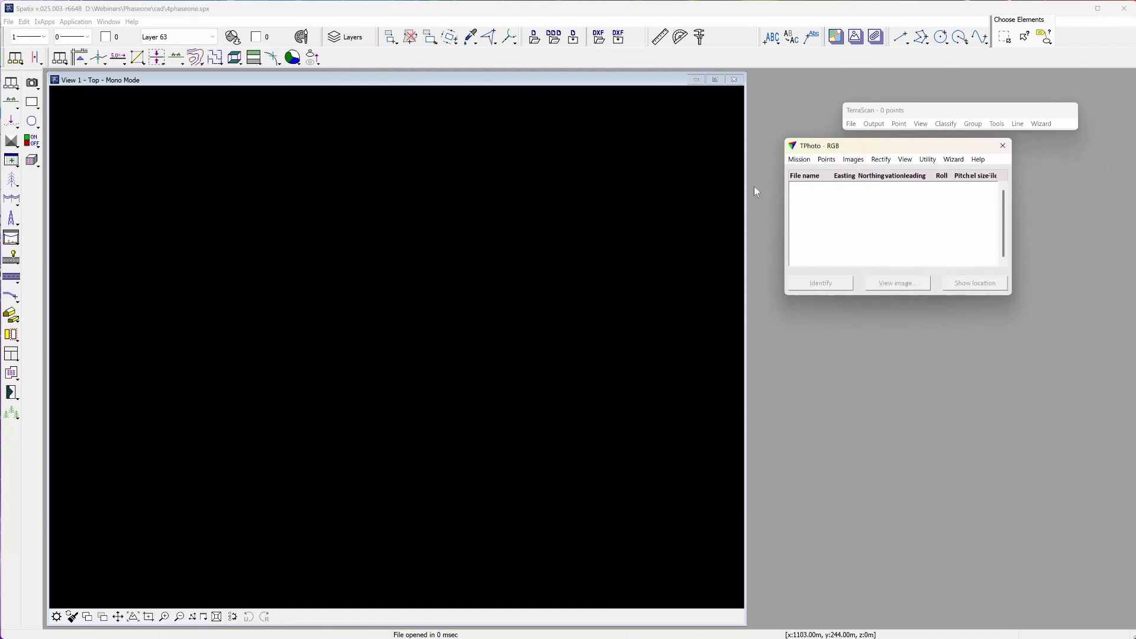
# Open the phaseone exterior orientation format for editing from TerraPhoto settings
pyautogui.click(32, 83)
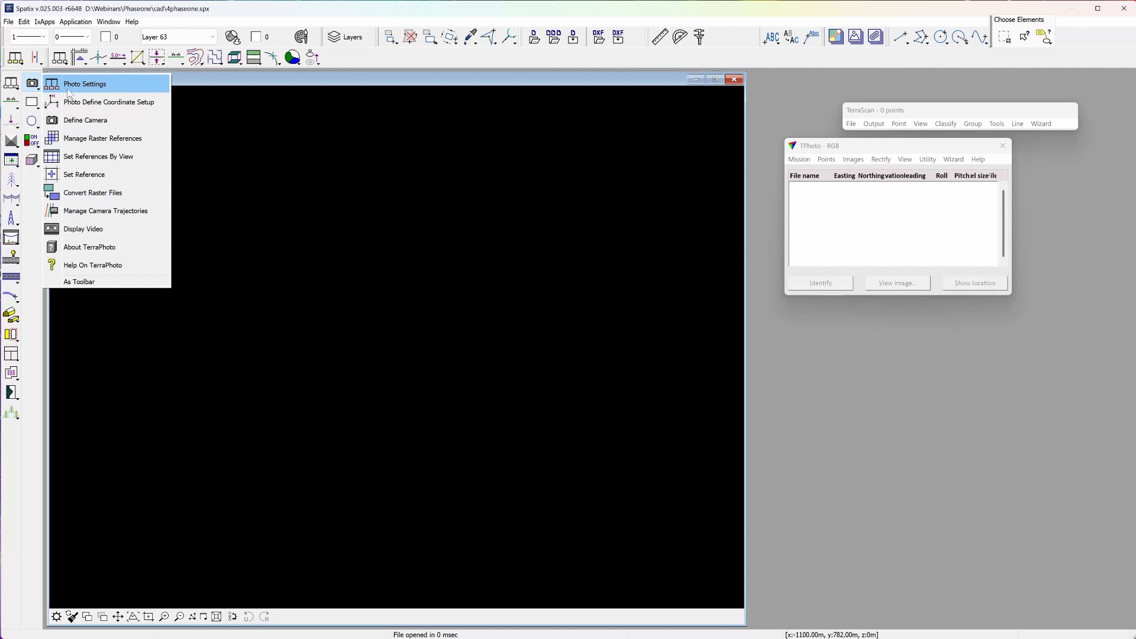
pyautogui.click(72, 86)
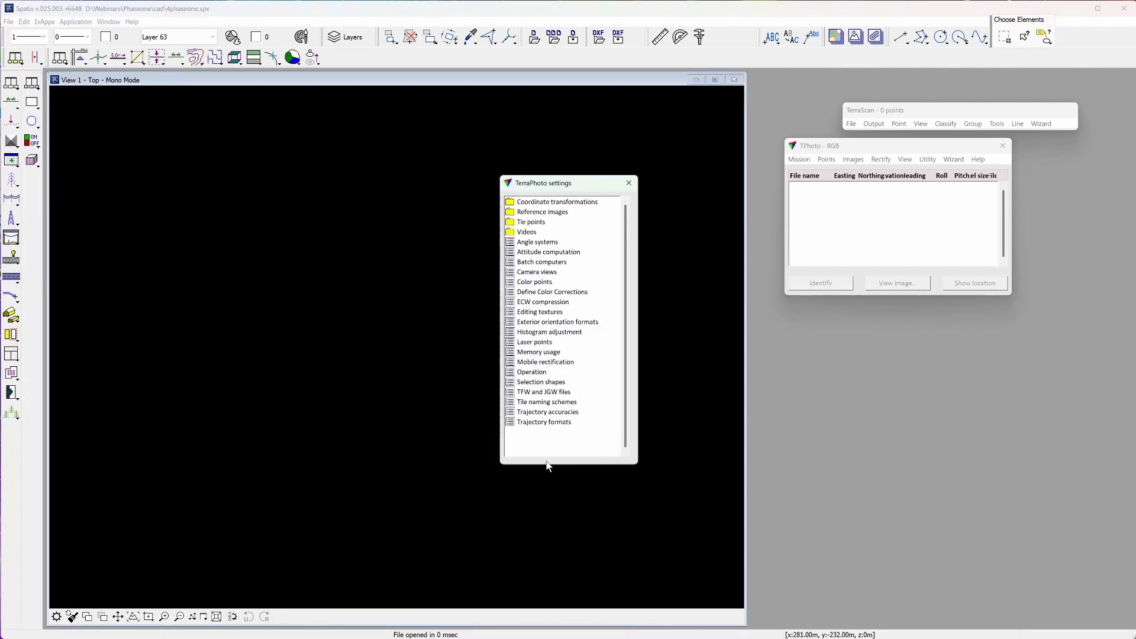
pyautogui.click(555, 322)
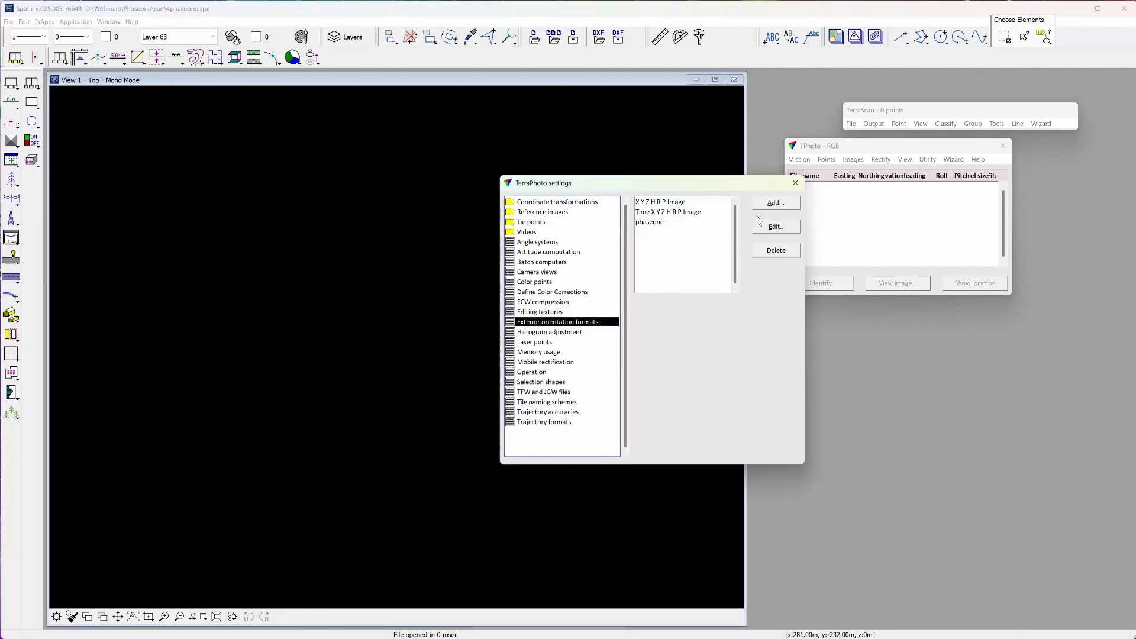
pyautogui.click(683, 222)
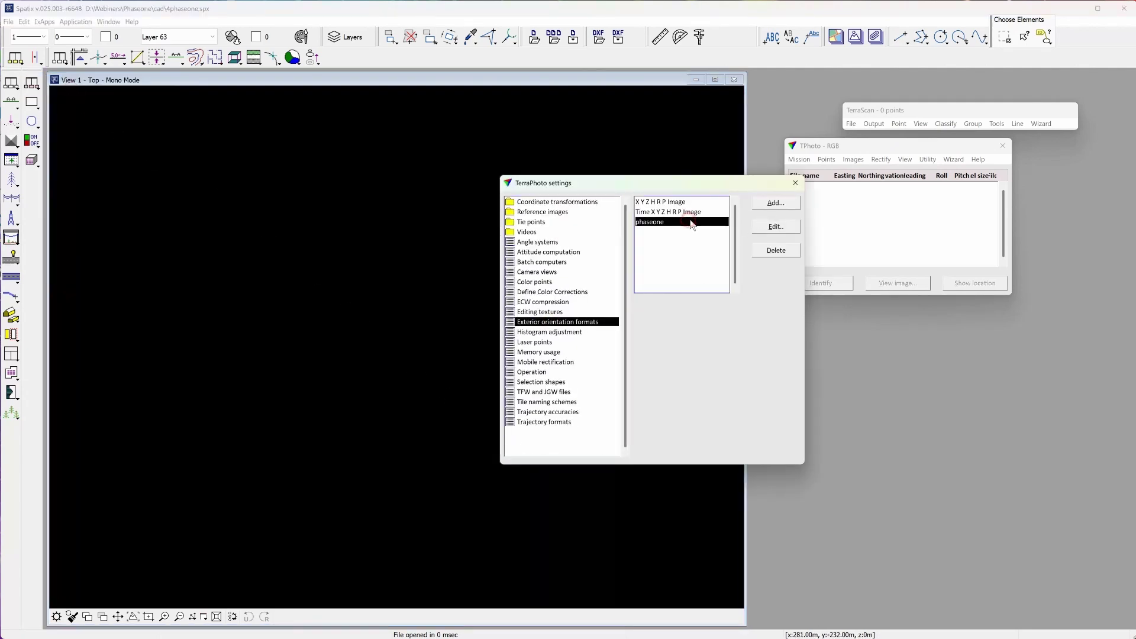
pyautogui.click(776, 229)
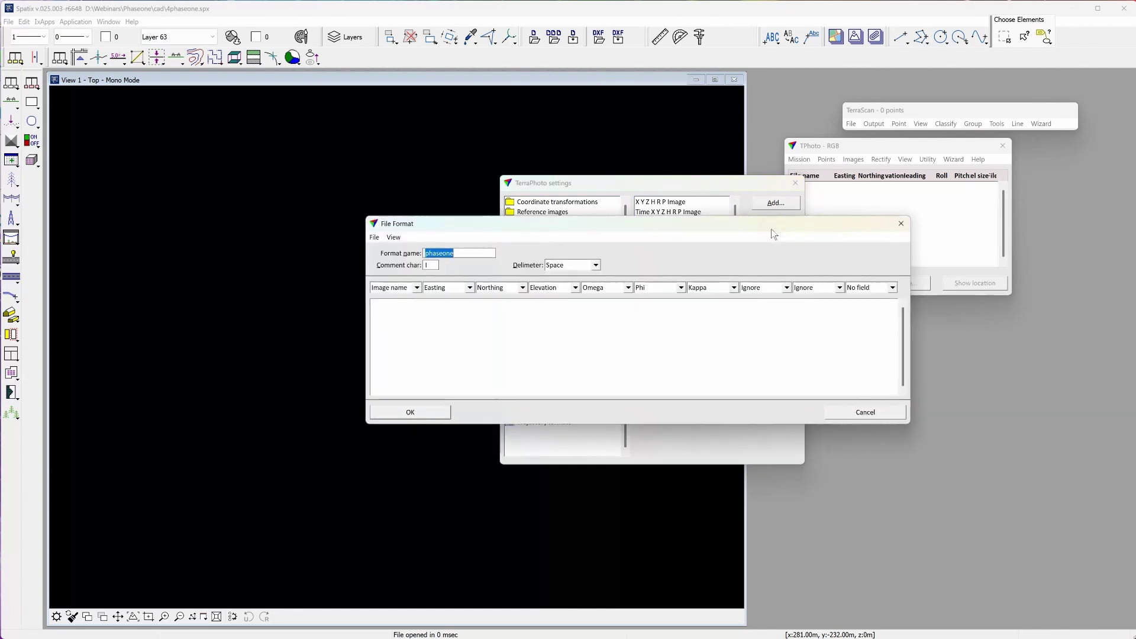
# Load the RGB file from exterior_orientation as the example to preview the format columns
pyautogui.click(375, 238)
pyautogui.click(379, 249)
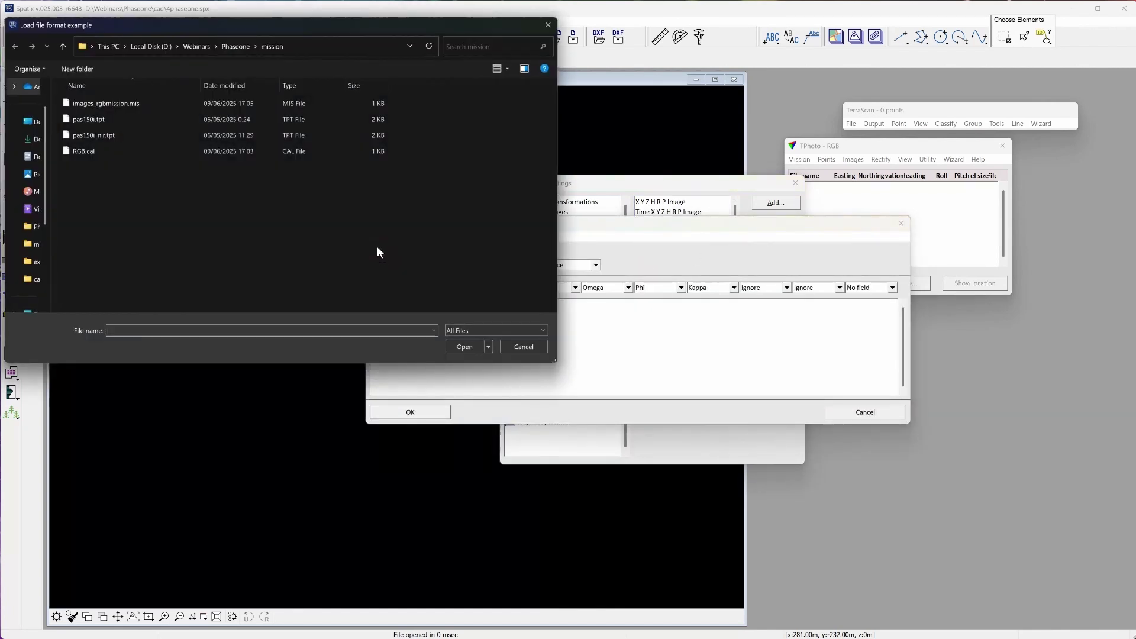
pyautogui.click(236, 45)
pyautogui.doubleClick(184, 184)
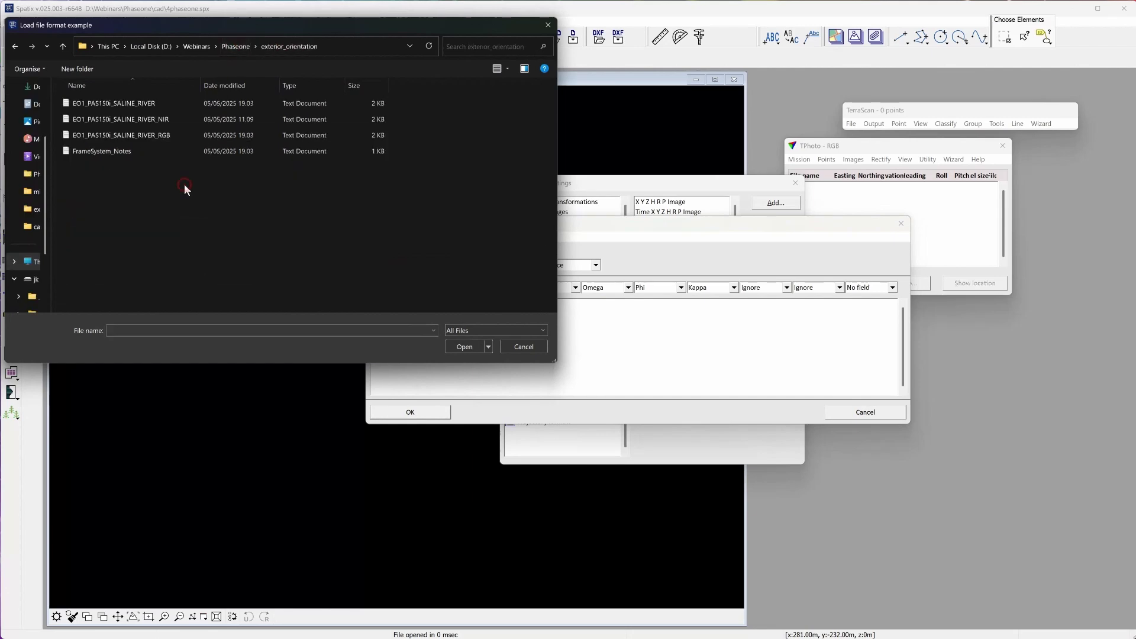
pyautogui.doubleClick(183, 135)
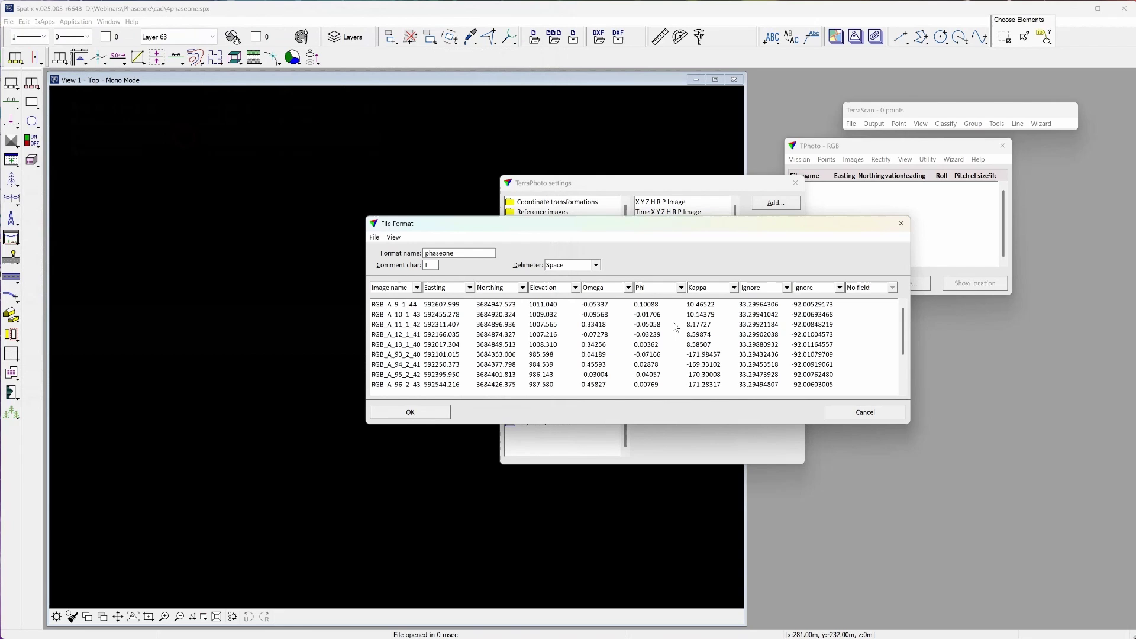
# Close the format editor and choose the EO1_PAS150i_SALINE_RIVER_RGB file to load as the image list
pyautogui.click(901, 223)
pyautogui.click(855, 160)
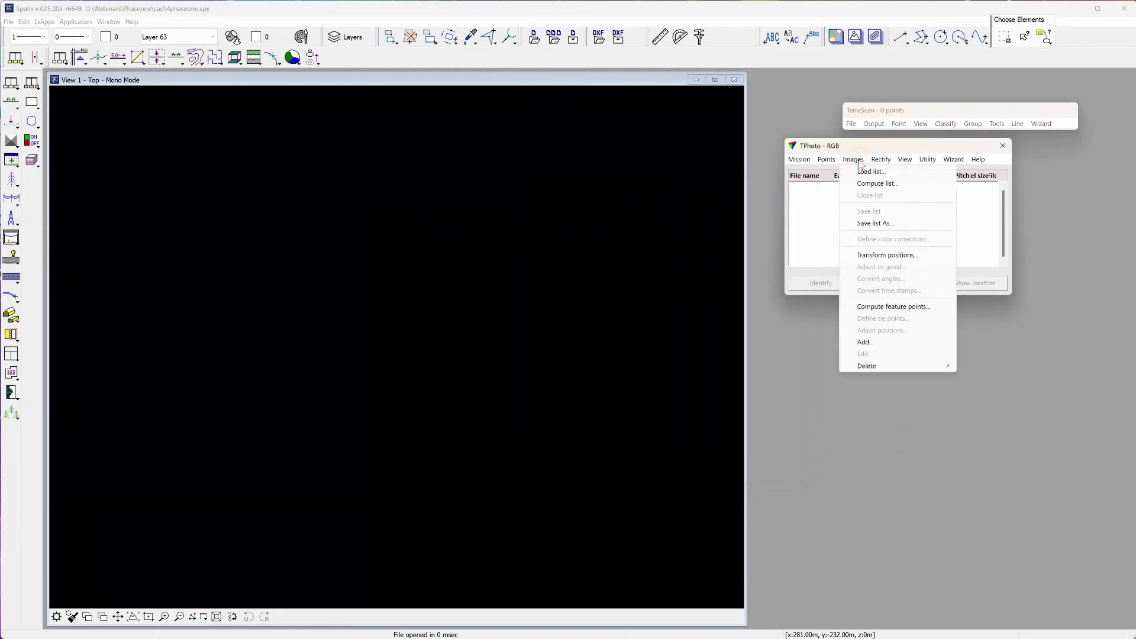
pyautogui.click(861, 172)
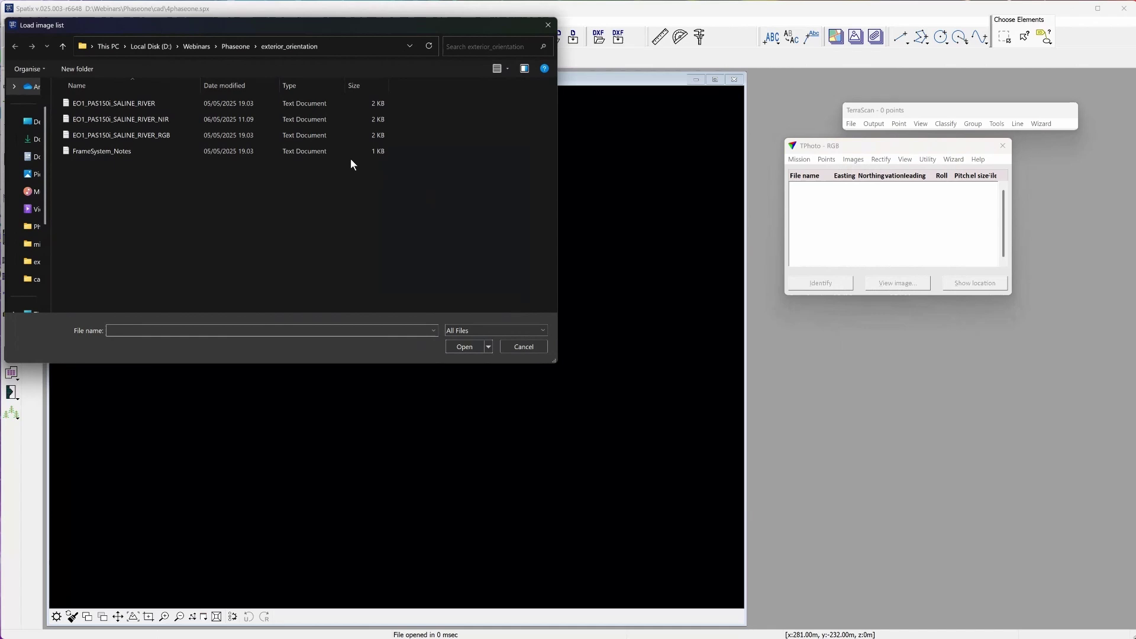
pyautogui.click(302, 135)
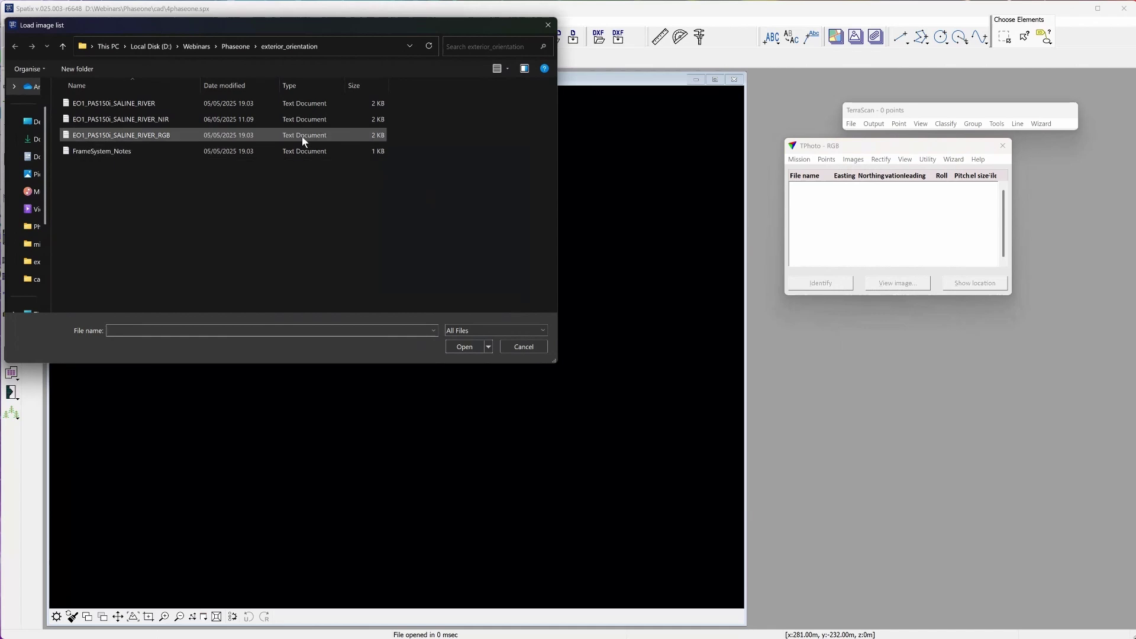
pyautogui.click(465, 346)
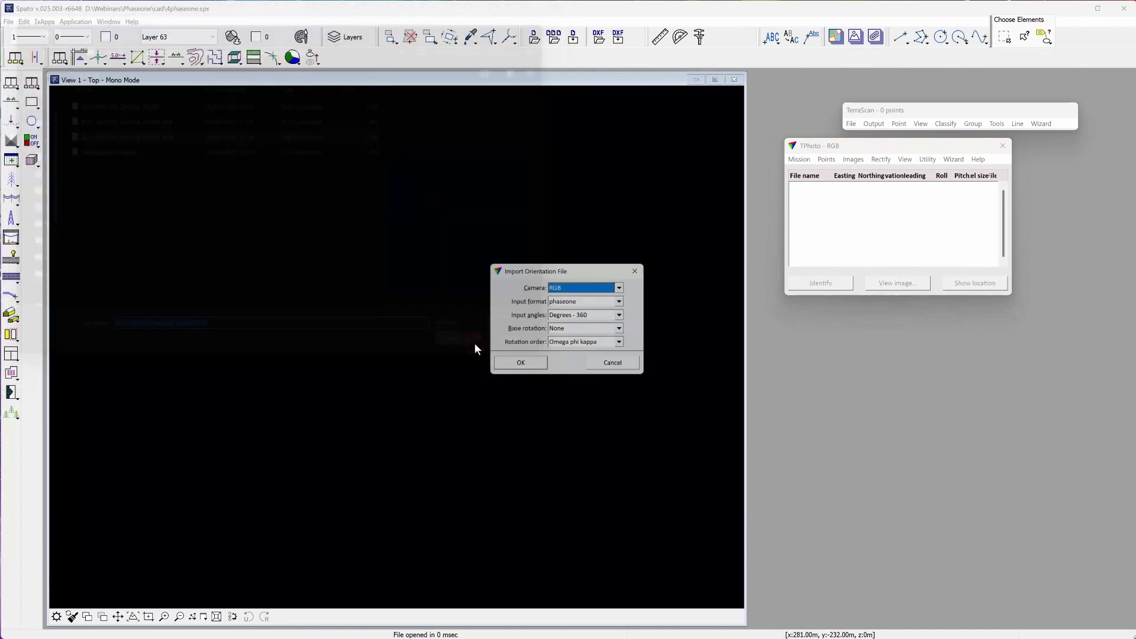
# Import it with 90° ccw base rotation, phaseone format and the RGB camera
pyautogui.click(573, 329)
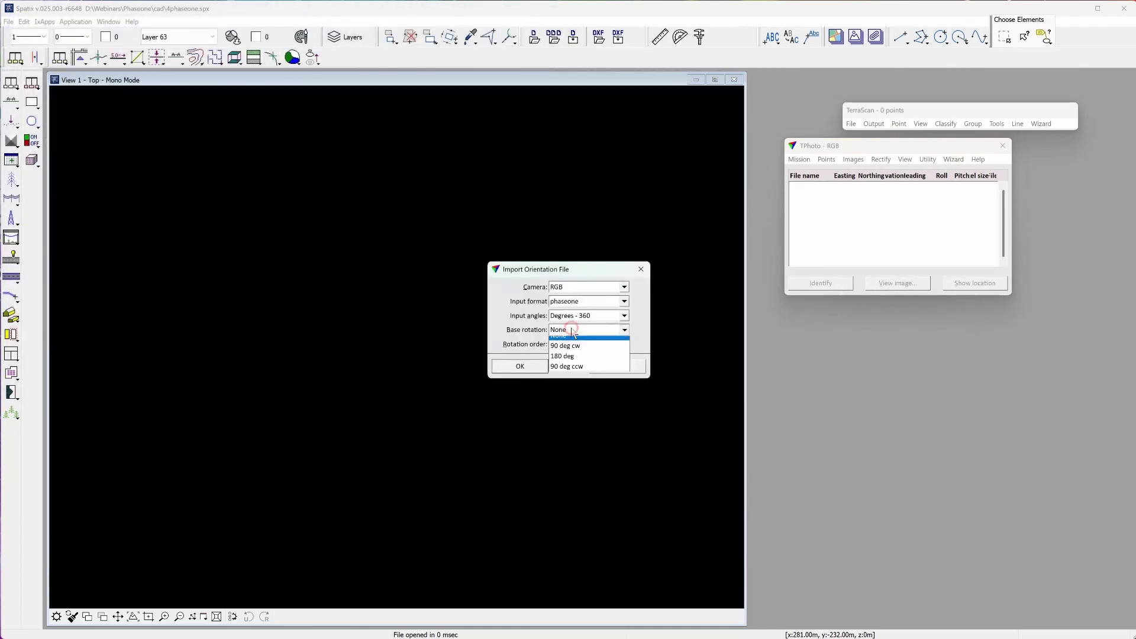
pyautogui.click(582, 370)
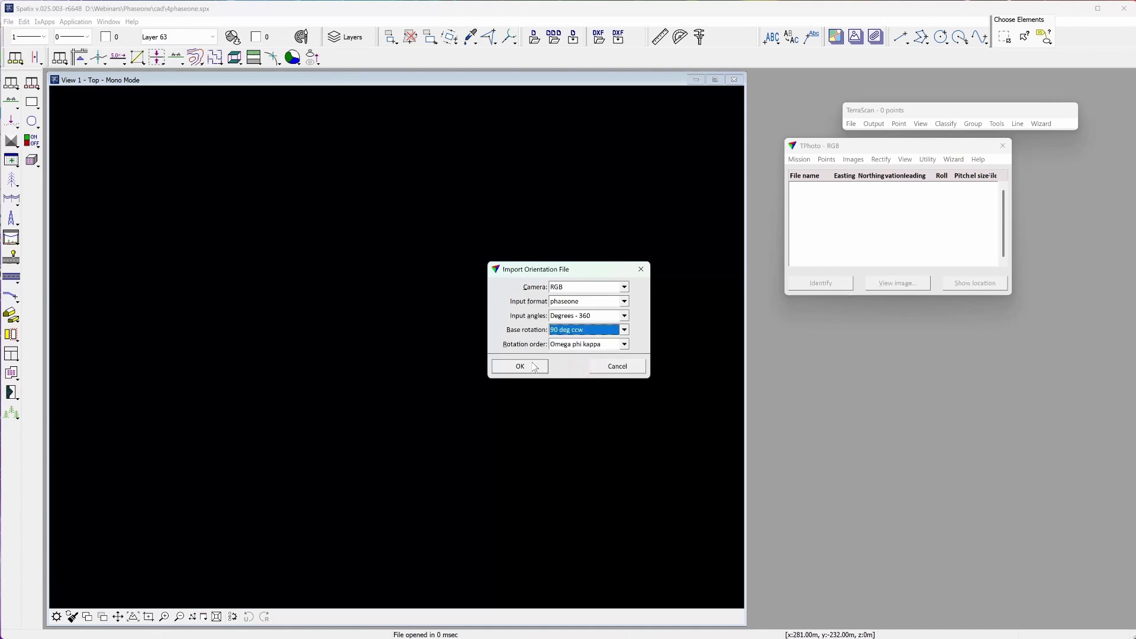
pyautogui.click(553, 301)
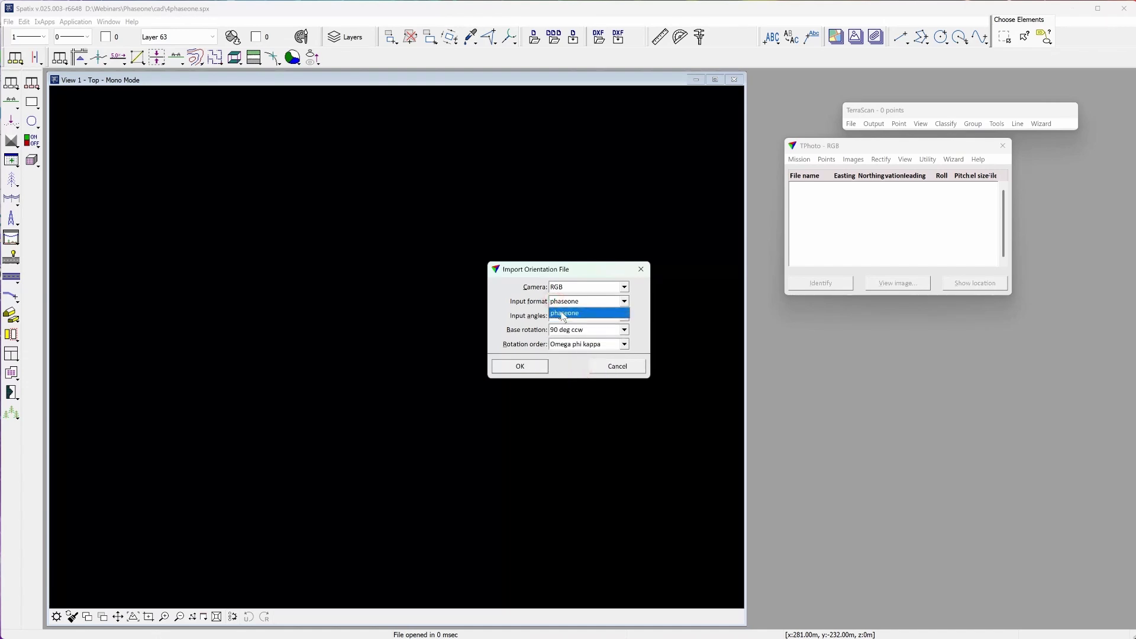
pyautogui.click(563, 315)
pyautogui.click(559, 290)
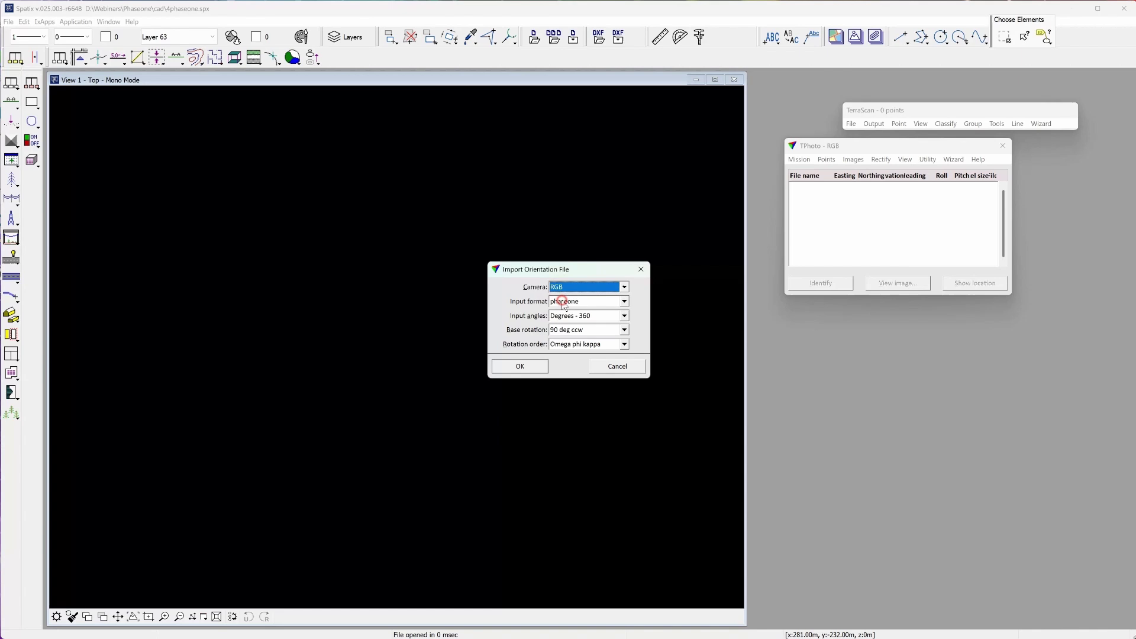
pyautogui.click(565, 300)
pyautogui.click(522, 364)
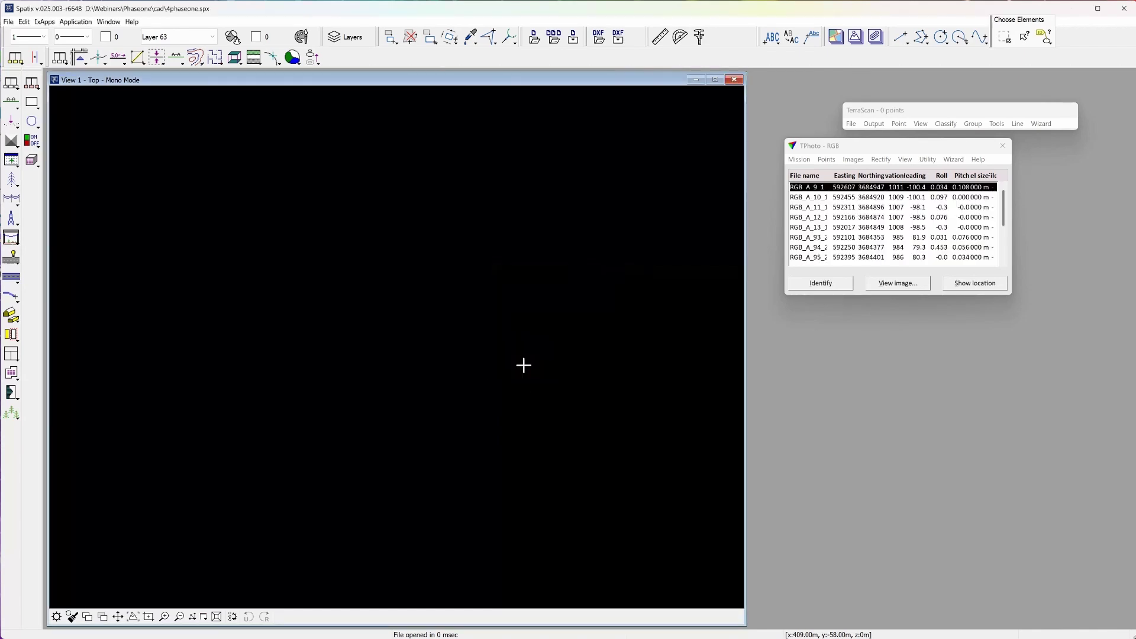
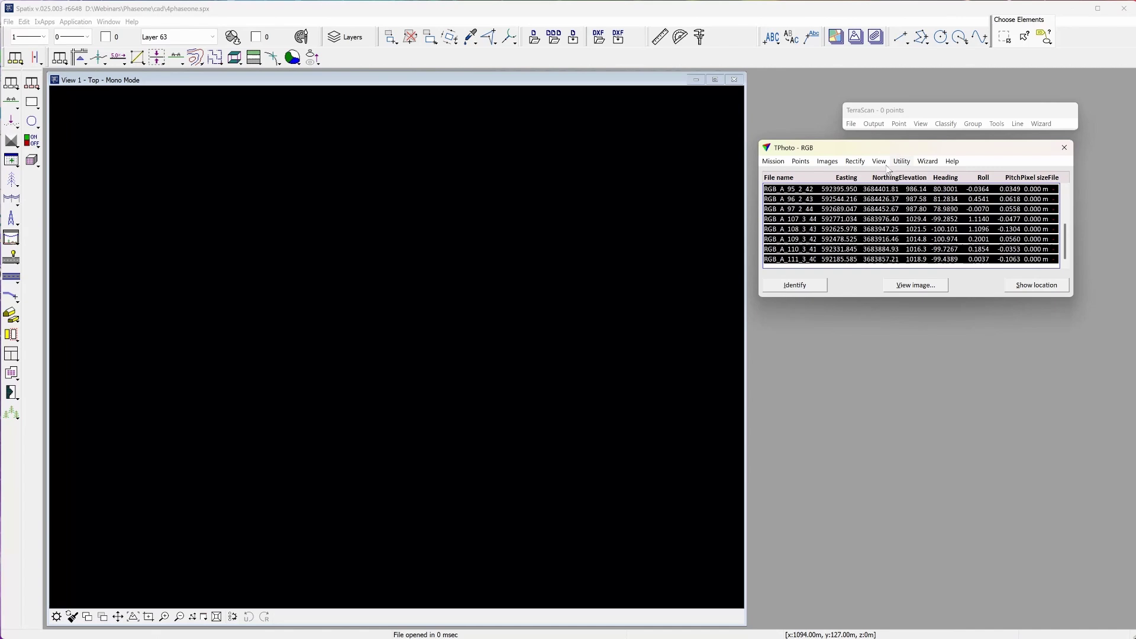
# Edit all listed images at once, changing their file extension to IIQ
pyautogui.click(826, 161)
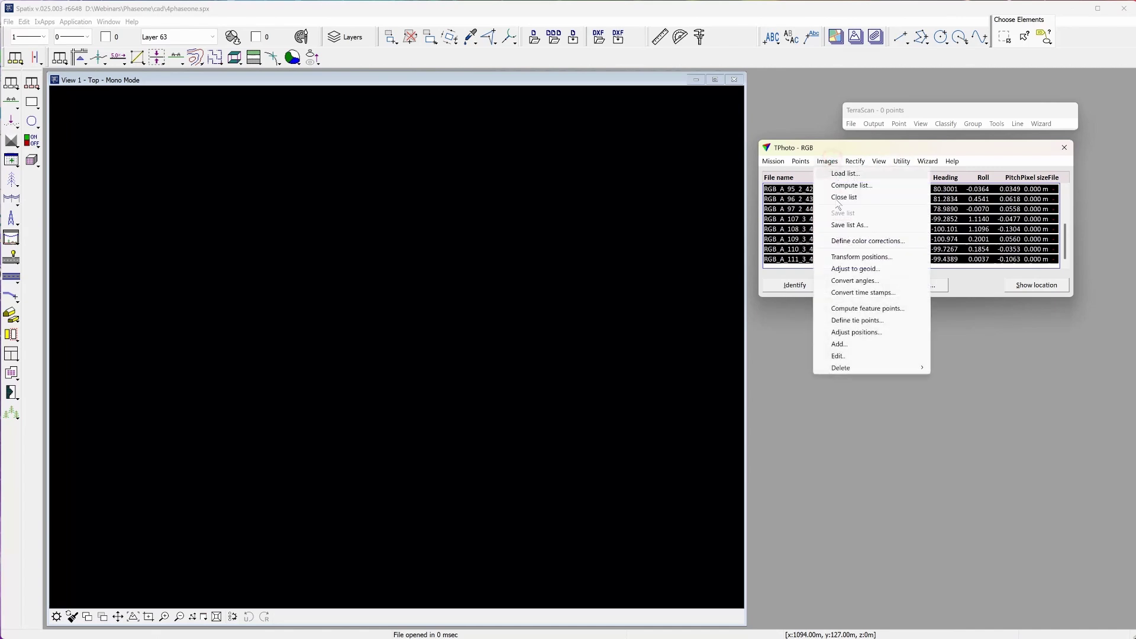
pyautogui.click(878, 357)
pyautogui.click(875, 114)
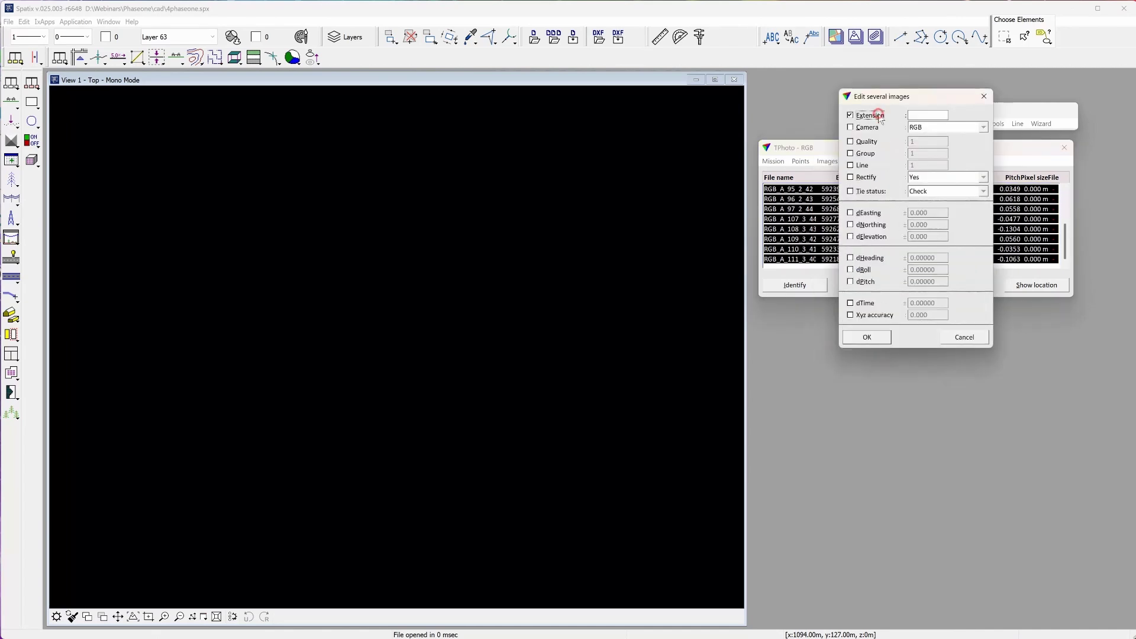
pyautogui.click(930, 114)
pyautogui.write('IIQ')
pyautogui.click(877, 338)
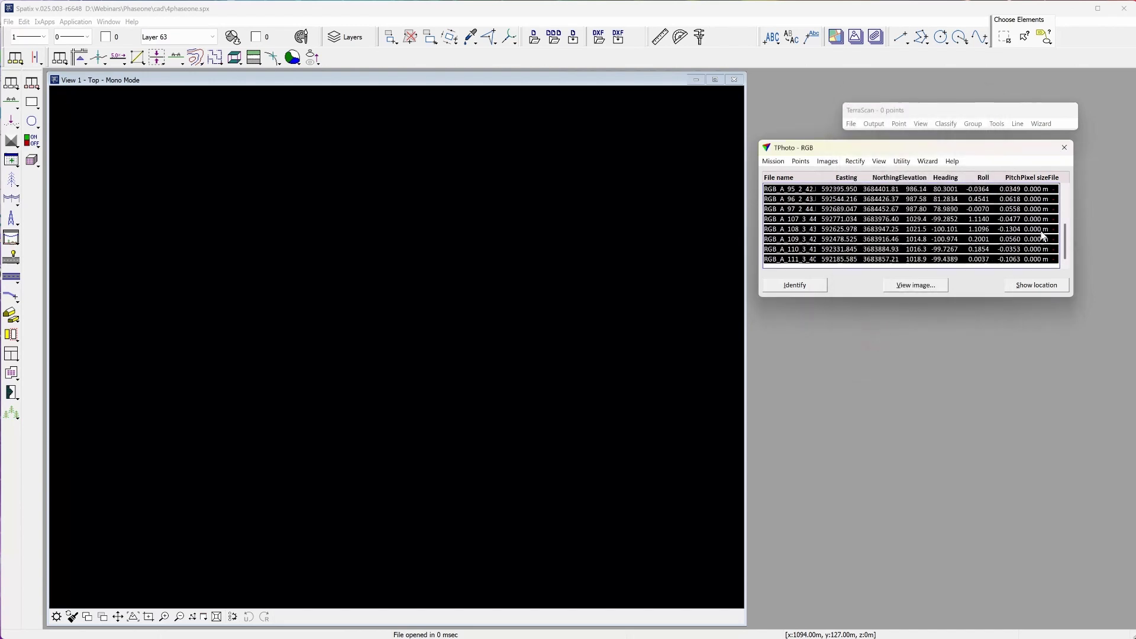
pyautogui.scroll(2, 1054, 235)
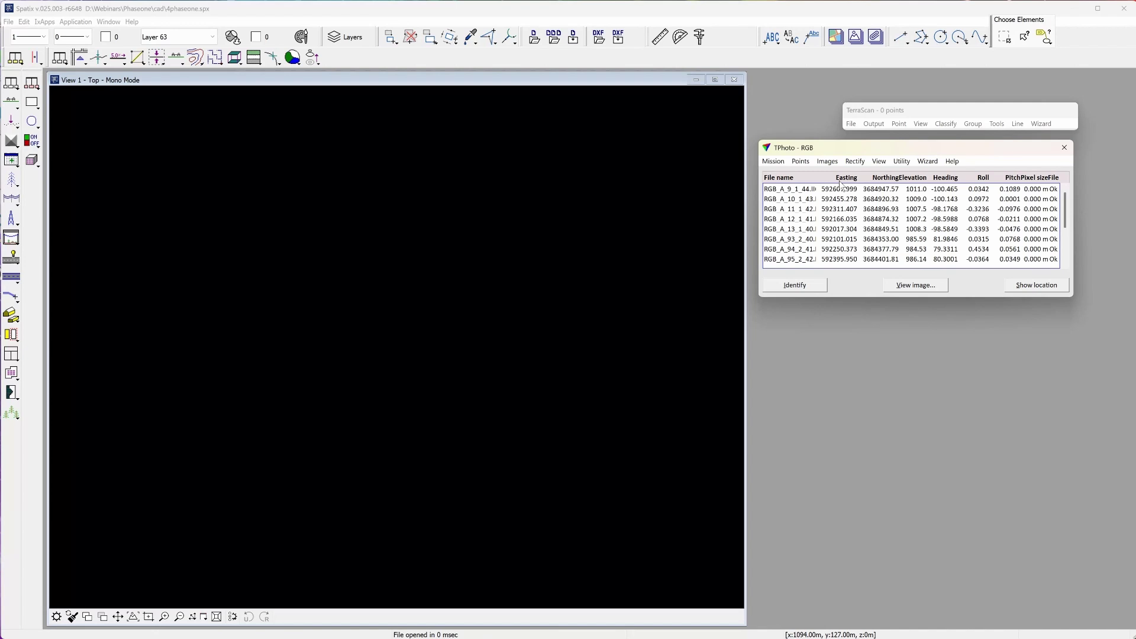
# Save the image list as RGBmission.iml in the Phaseone\mission folder
pyautogui.click(827, 160)
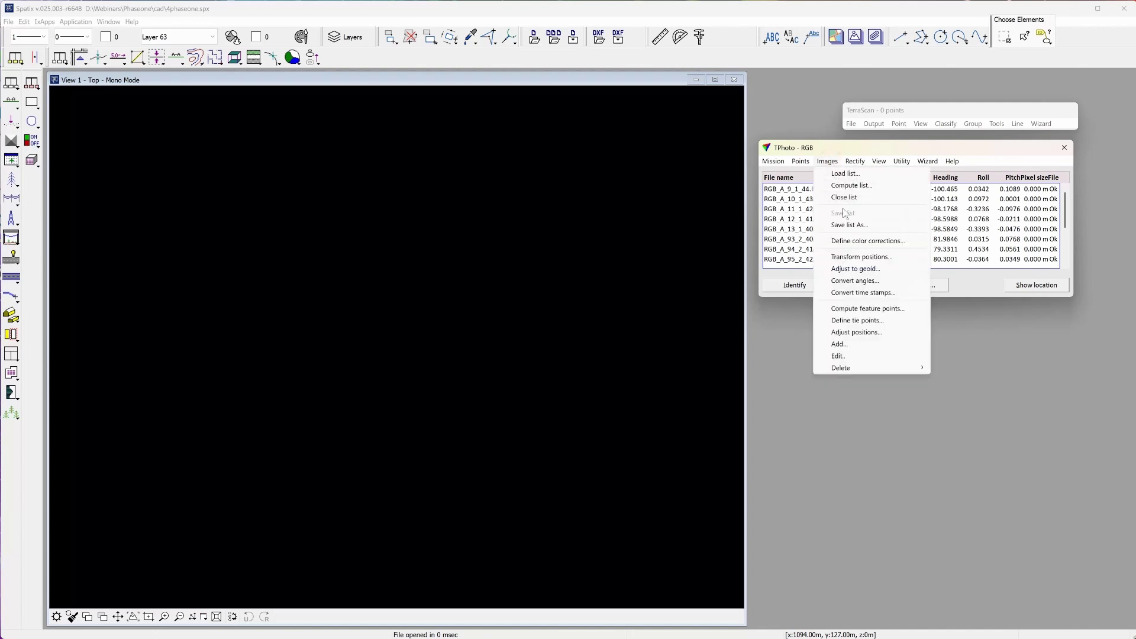
pyautogui.click(849, 224)
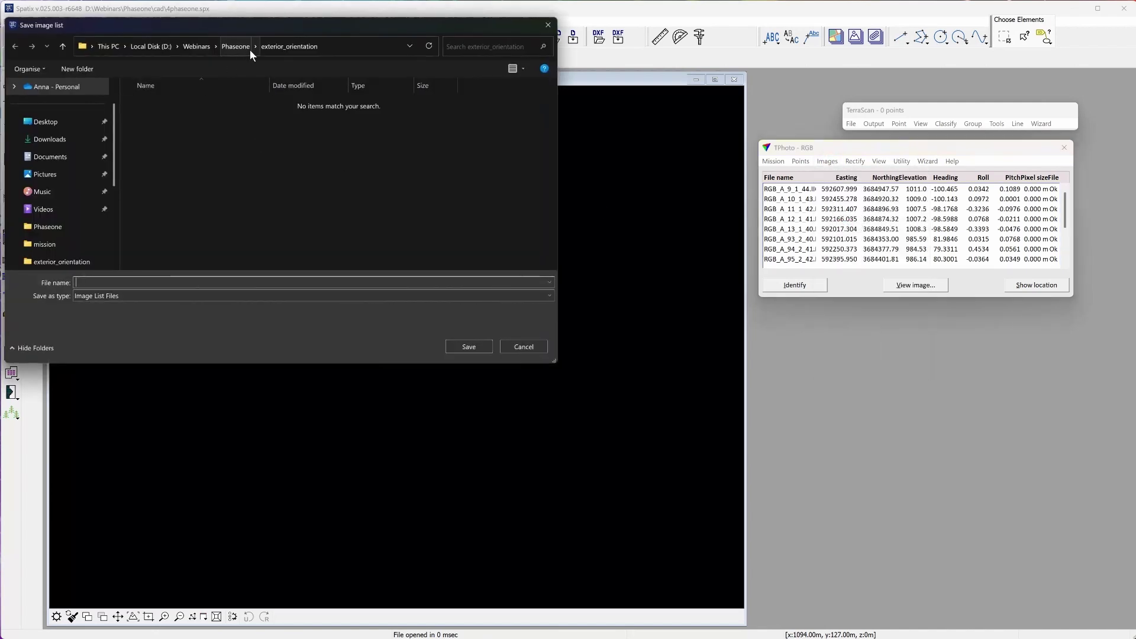
pyautogui.click(250, 51)
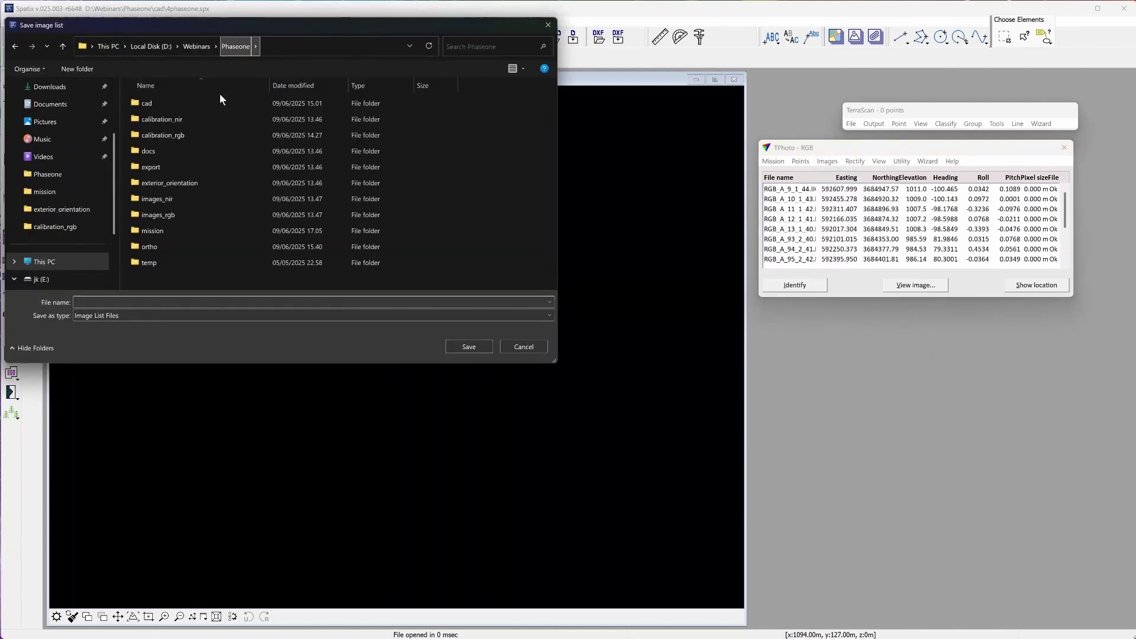
pyautogui.doubleClick(204, 236)
pyautogui.click(177, 301)
pyautogui.write('RGBmi')
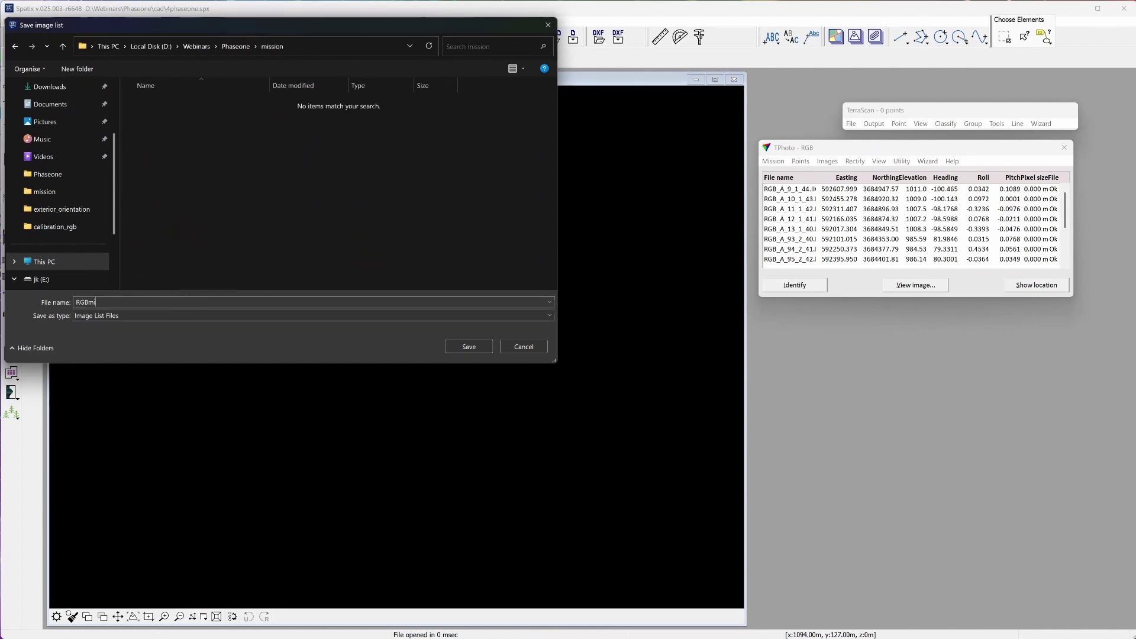
pyautogui.write('ssion')
pyautogui.click(461, 347)
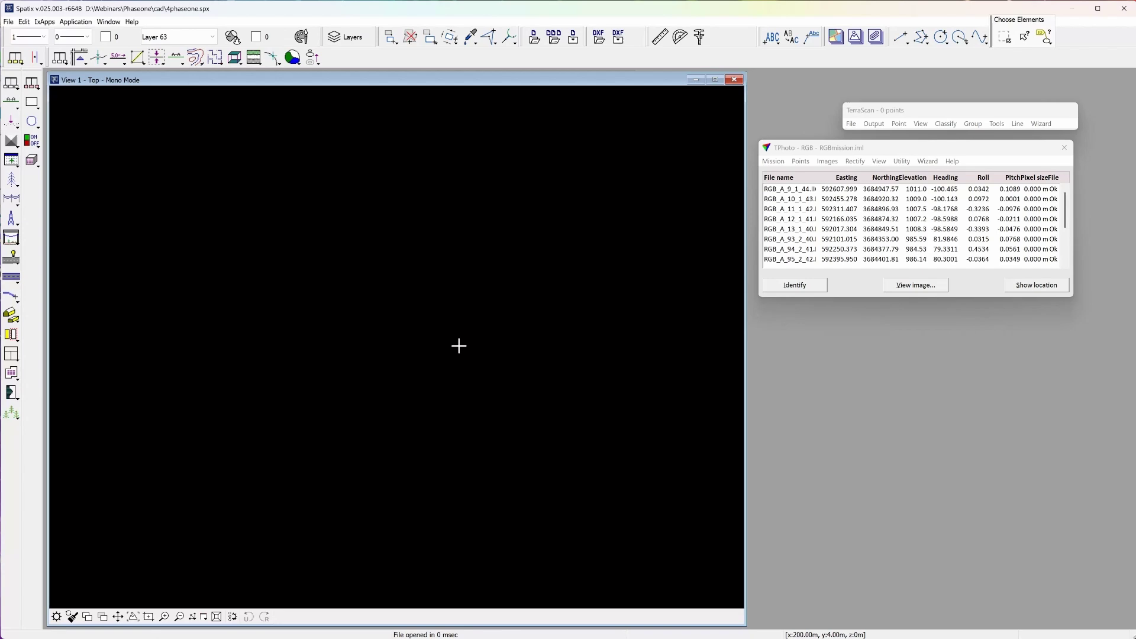
# Preview aerial image RGB_A_11_1_42 to check it displays, then close the preview
pyautogui.click(864, 210)
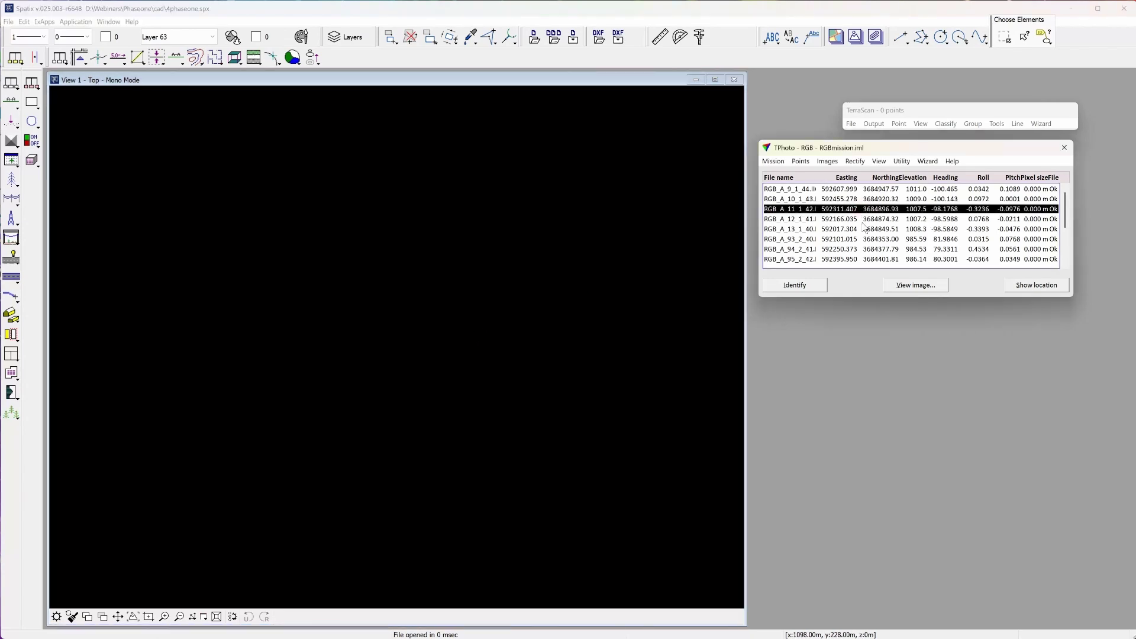
pyautogui.click(911, 288)
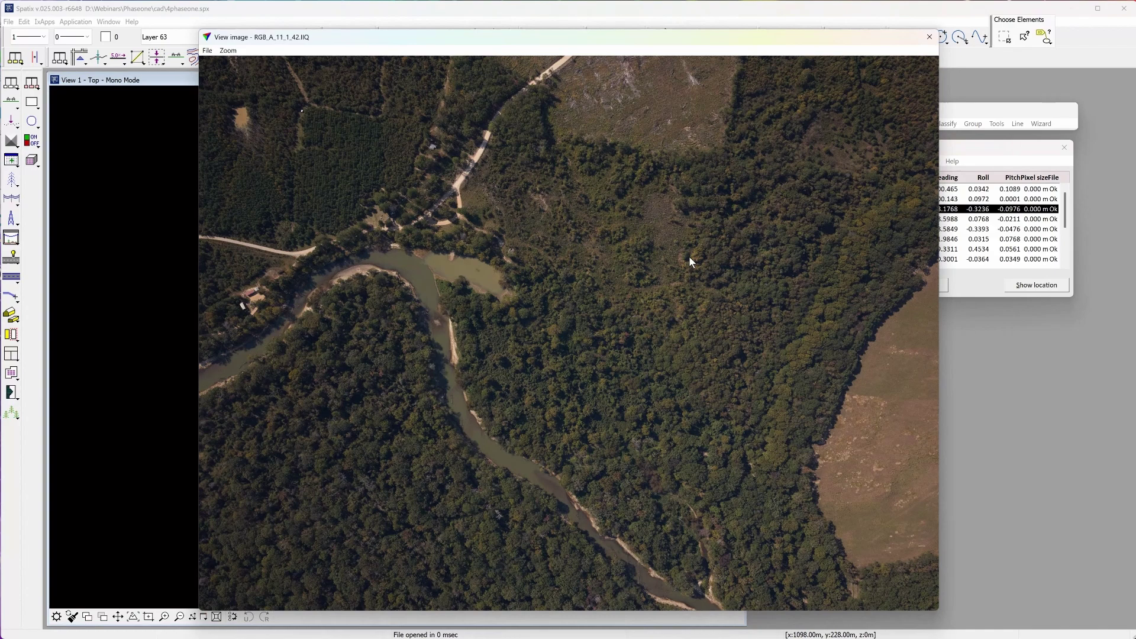
pyautogui.click(928, 38)
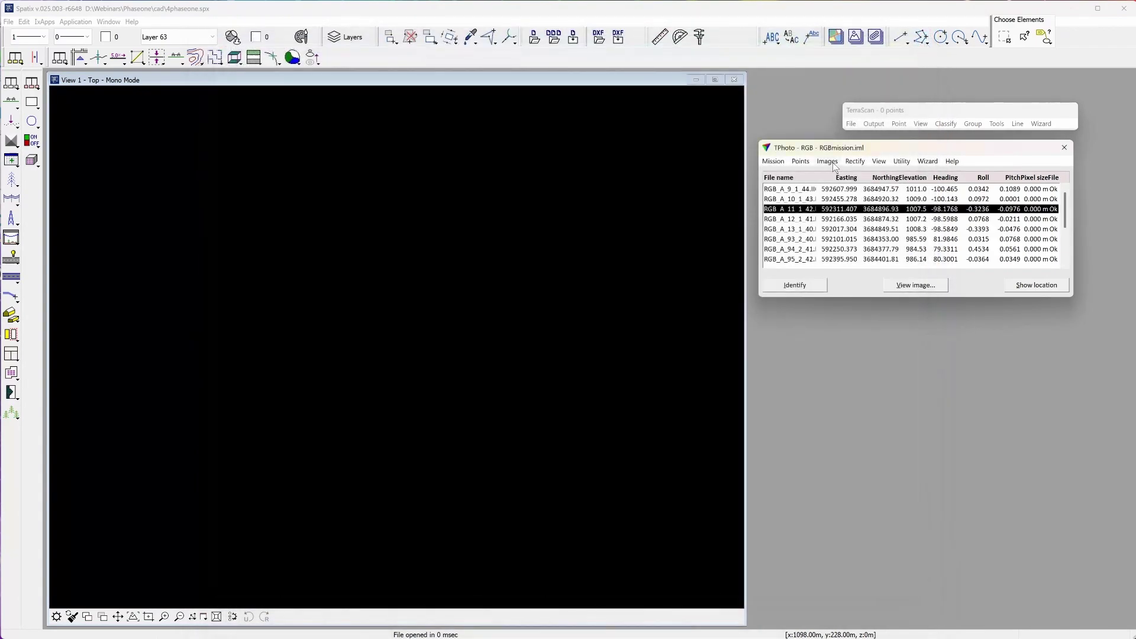
# In Define color corrections, select all mission images for correction
pyautogui.click(832, 163)
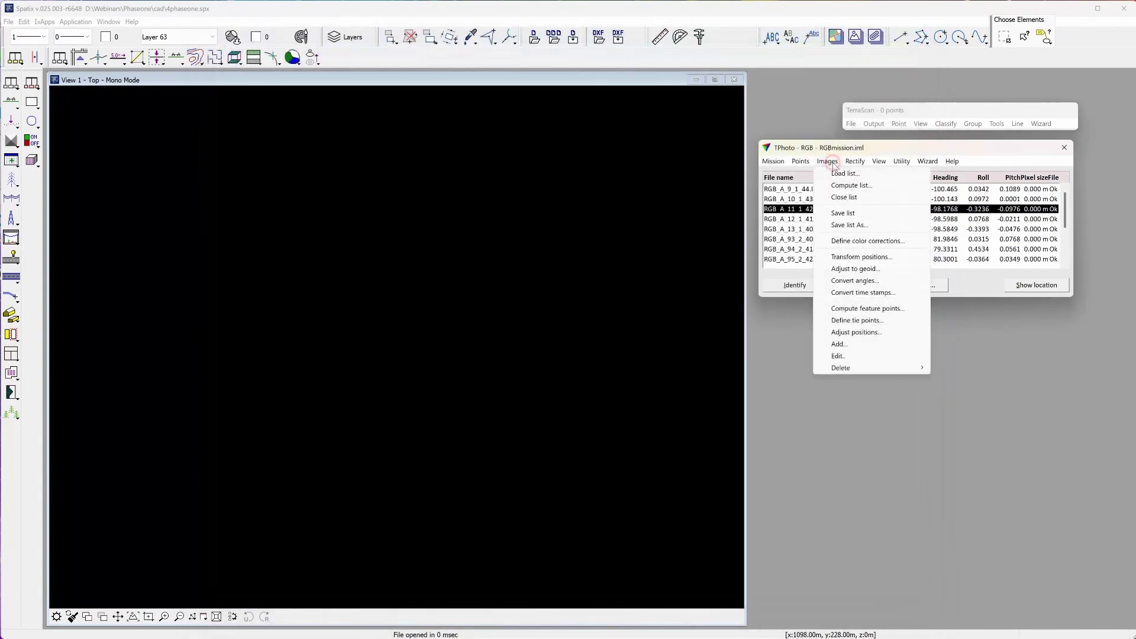
pyautogui.click(855, 242)
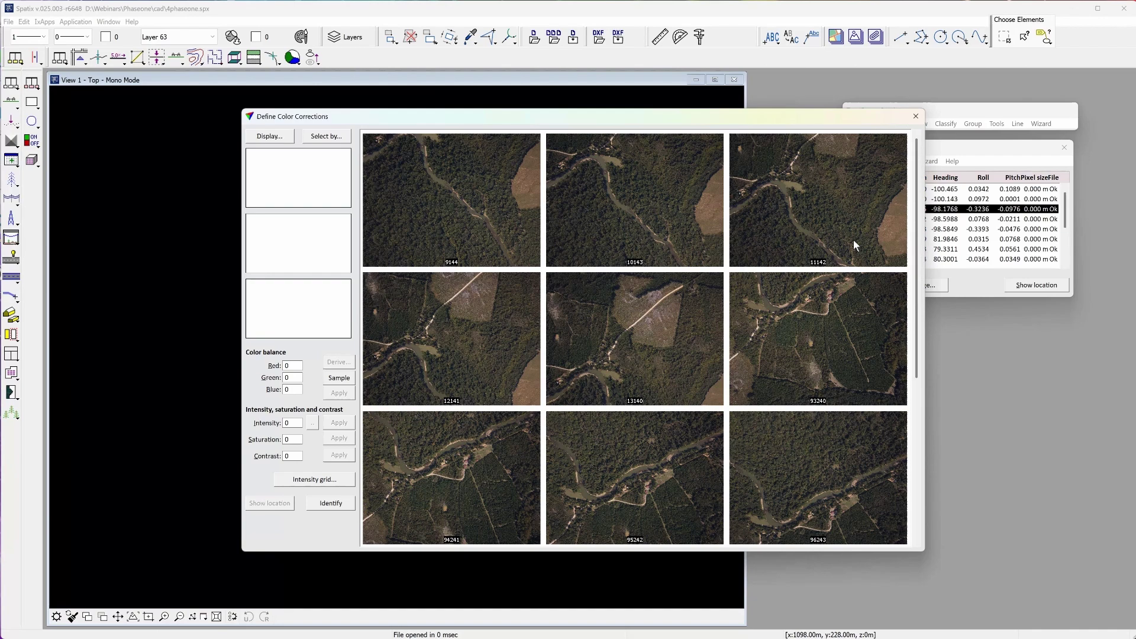
pyautogui.click(346, 135)
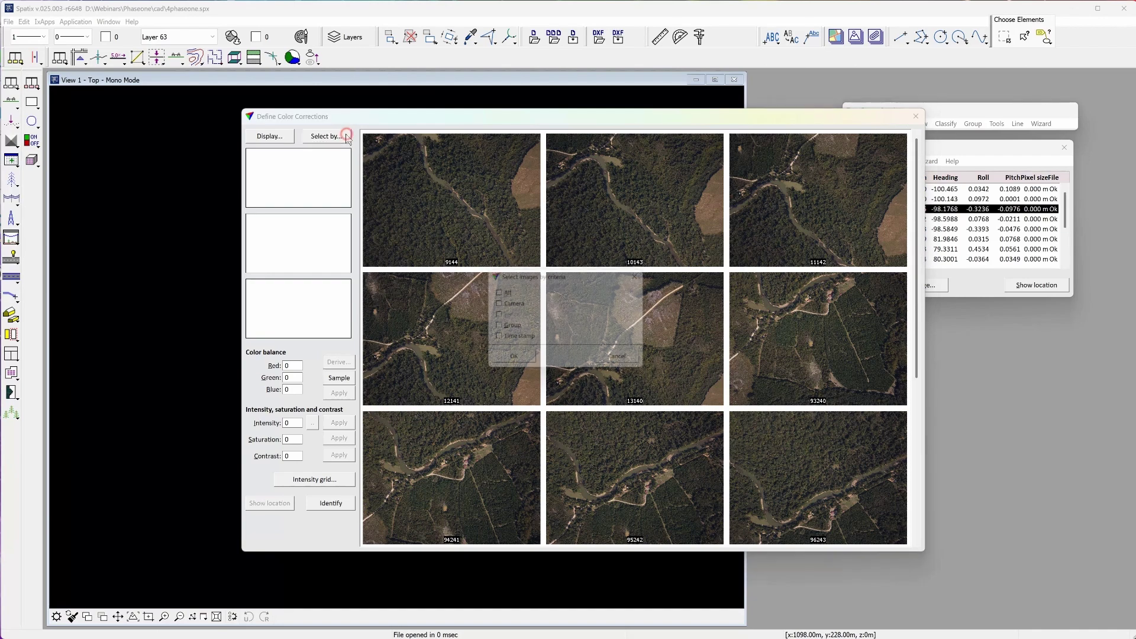
pyautogui.click(495, 291)
pyautogui.click(523, 370)
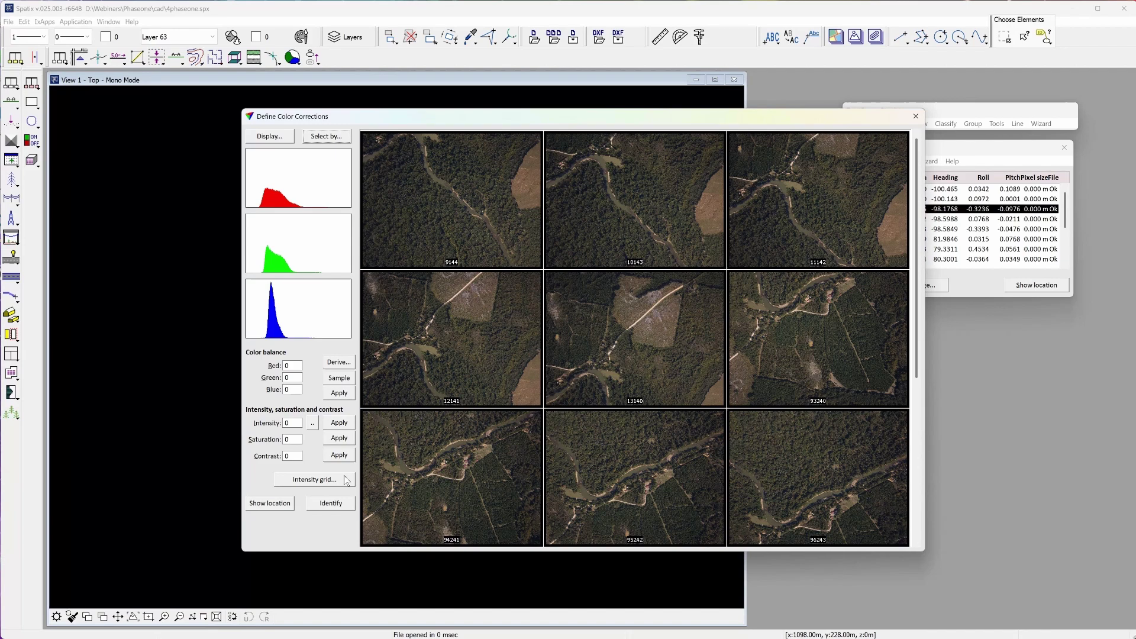
# Derive intensity corrections for all images with target intensity 50 and close the tool
pyautogui.click(312, 424)
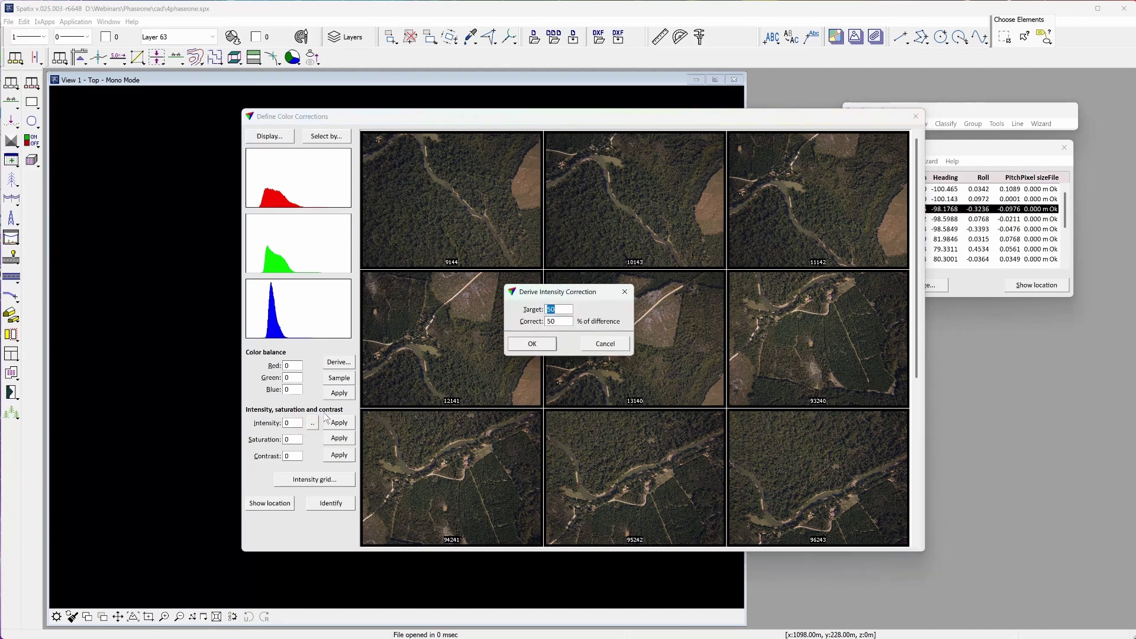
pyautogui.click(559, 323)
pyautogui.click(540, 343)
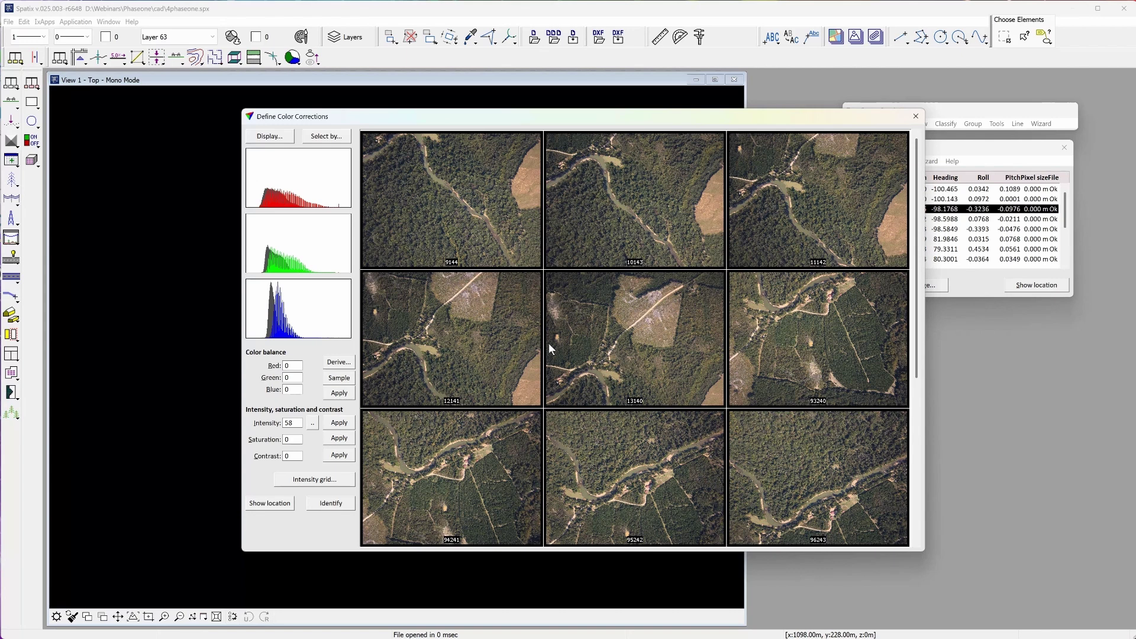
pyautogui.click(914, 116)
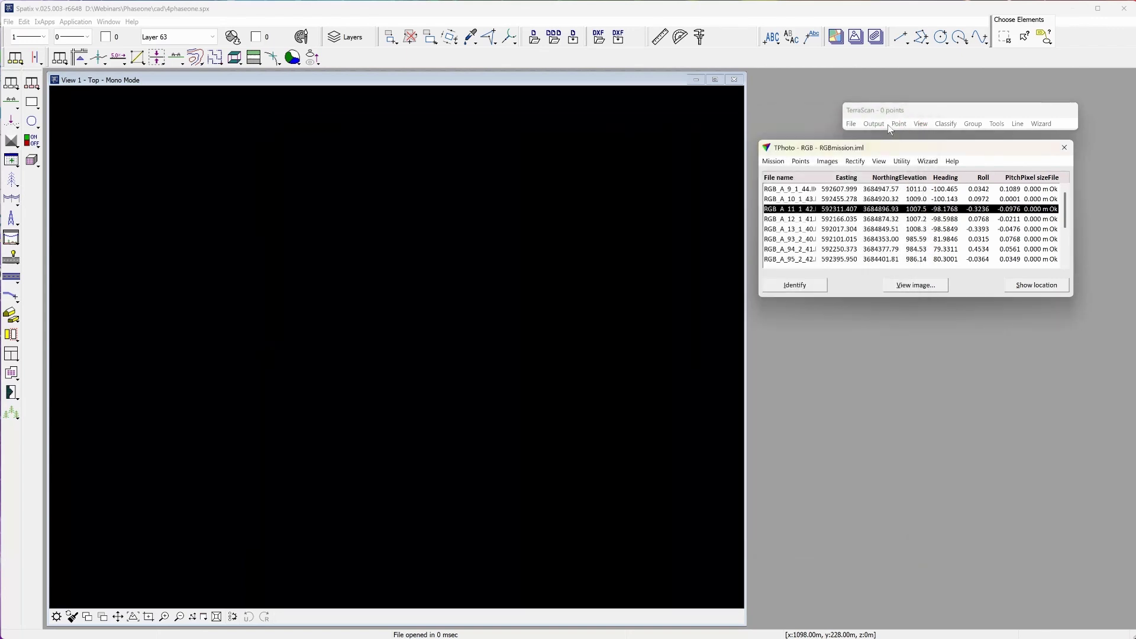
# Save the colour-corrected image list back to RGBmission.iml and confirm
pyautogui.click(827, 161)
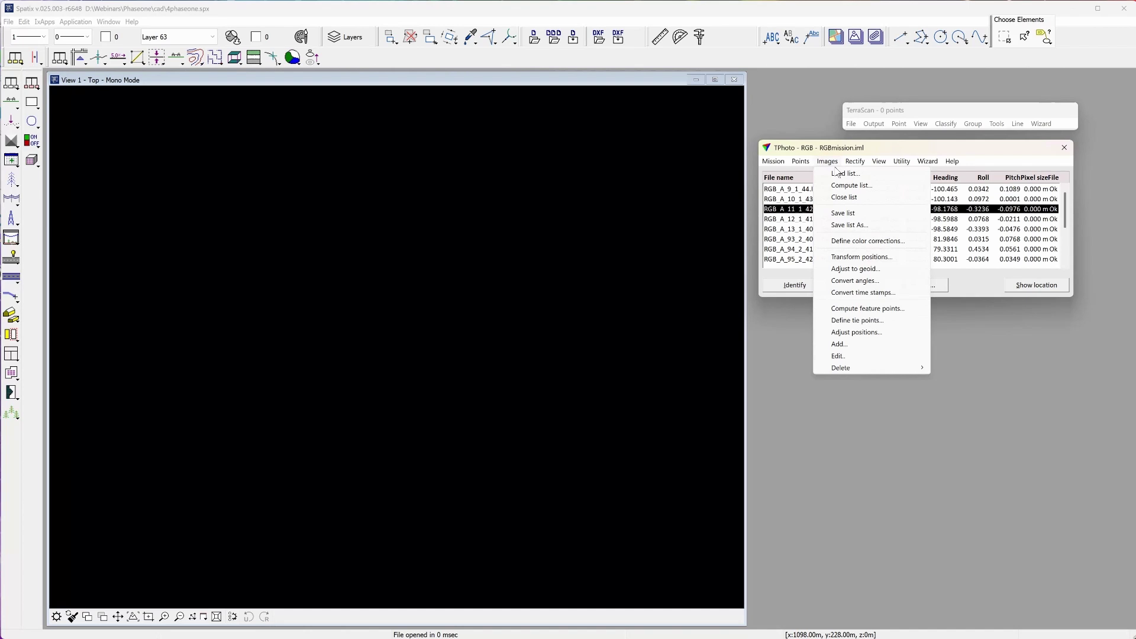
pyautogui.click(841, 213)
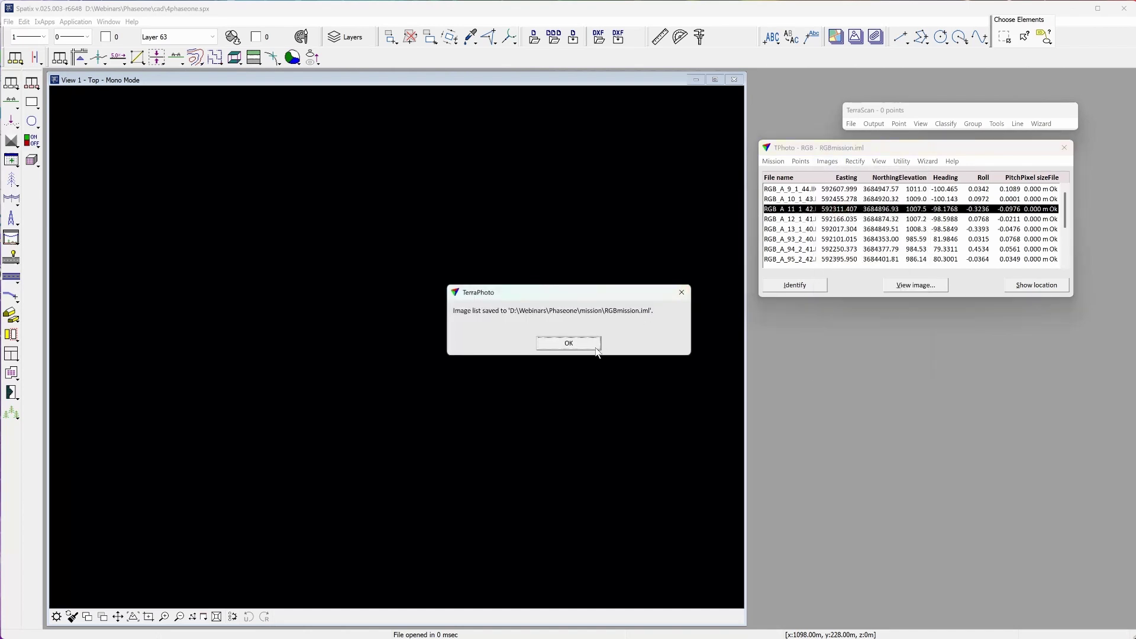
pyautogui.click(579, 343)
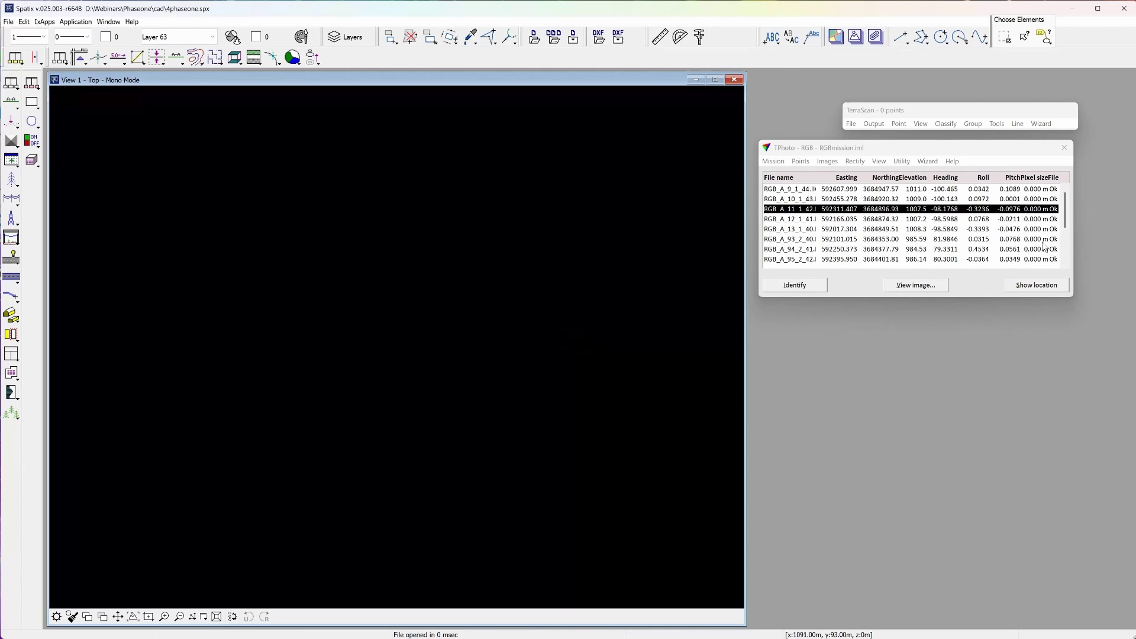
# Read ground.las into TerraScan without colour values and pan to the lower area
pyautogui.click(850, 125)
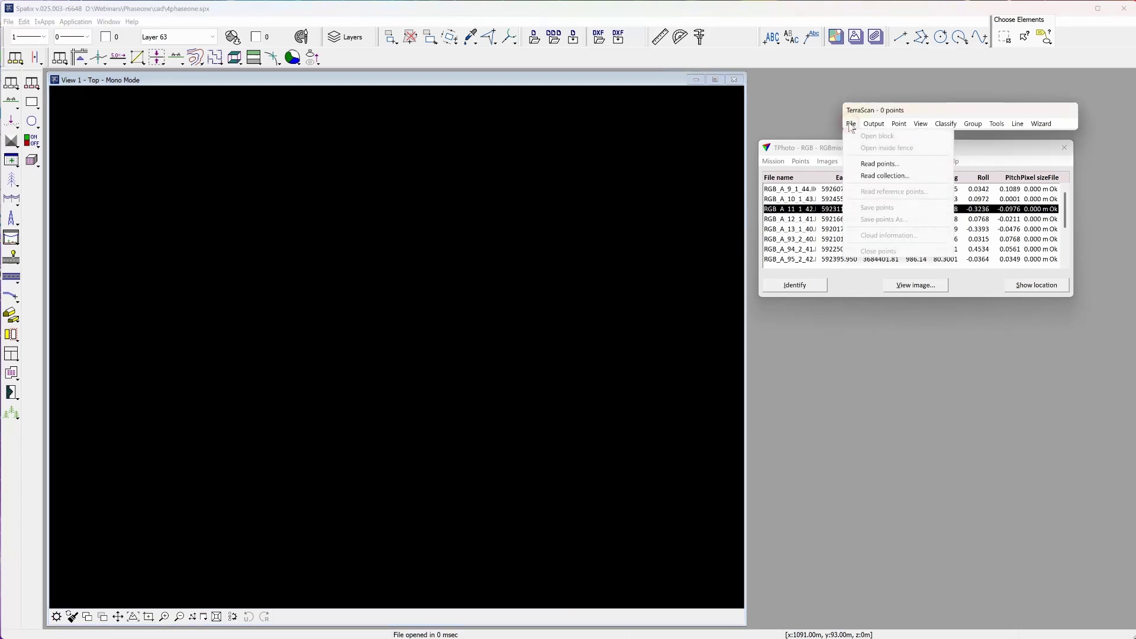
pyautogui.click(859, 160)
pyautogui.click(88, 279)
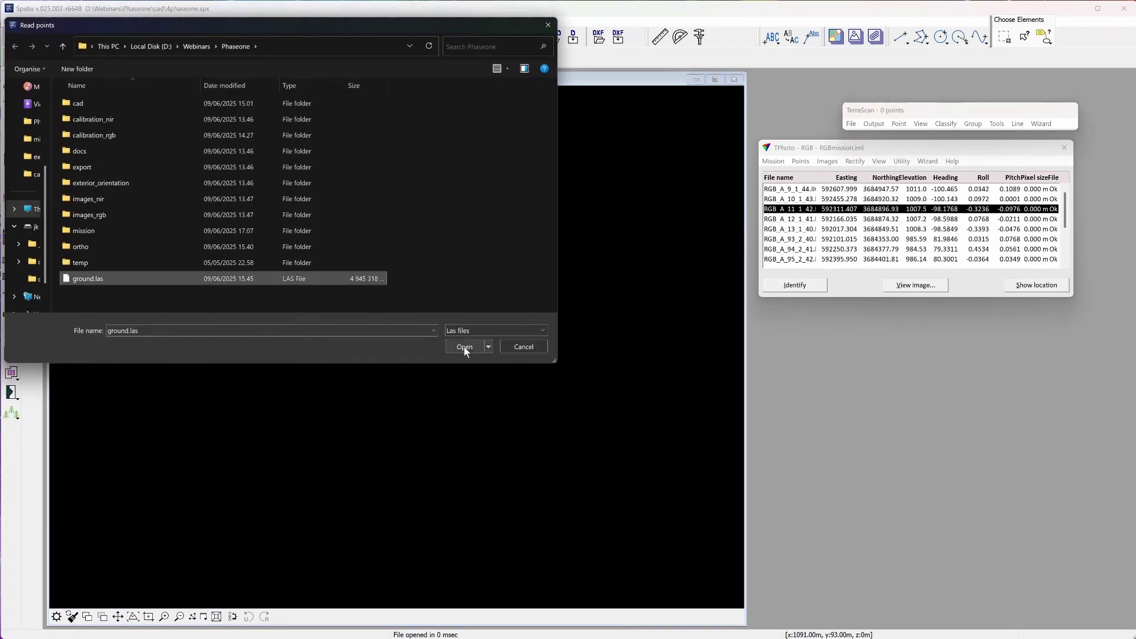
pyautogui.click(464, 347)
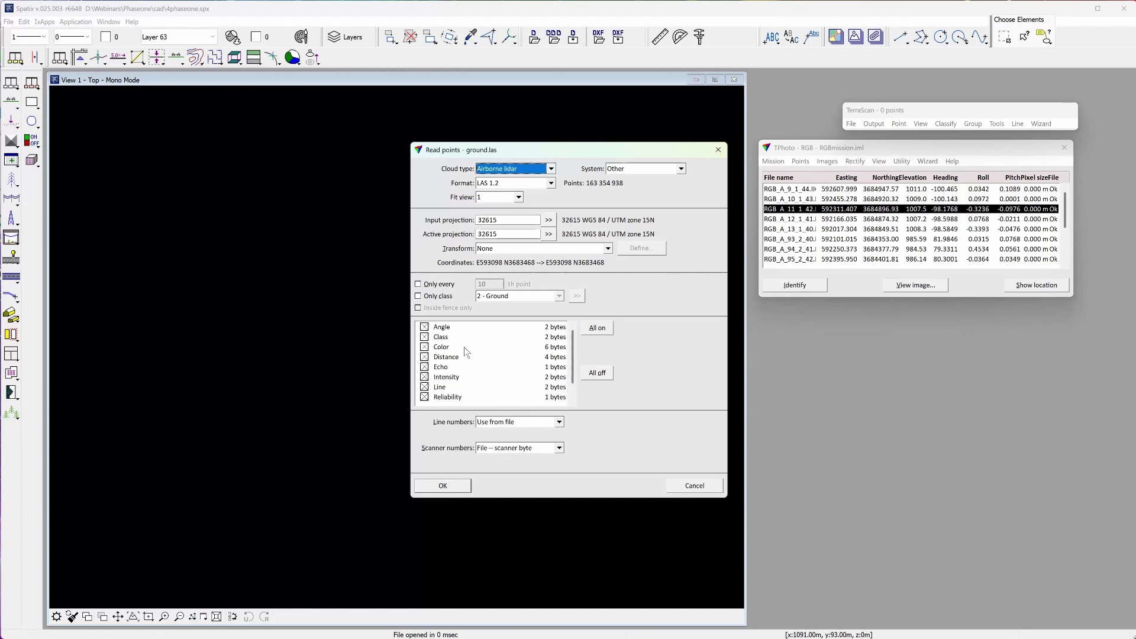
pyautogui.click(465, 348)
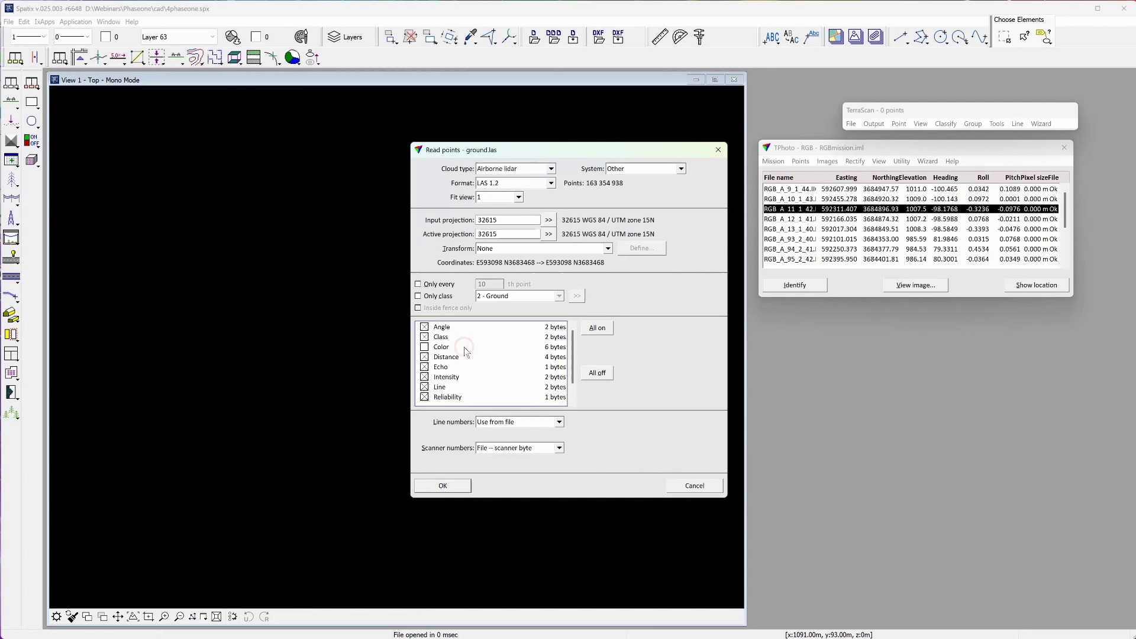
pyautogui.click(443, 486)
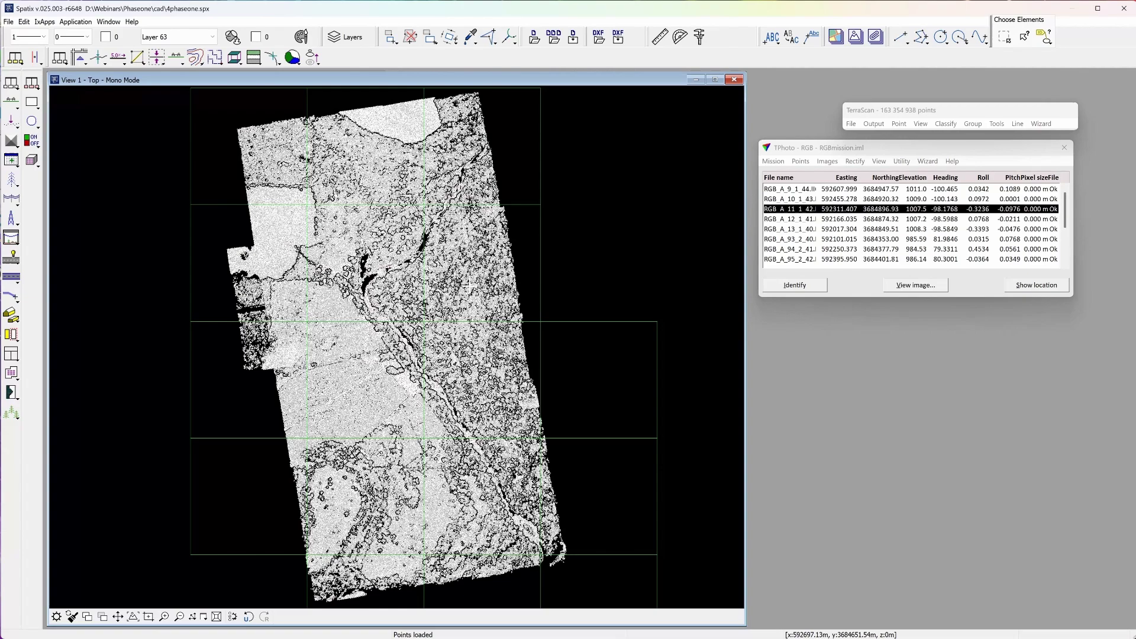
pyautogui.scroll(2, 470, 287)
pyautogui.moveTo(402, 458); pyautogui.dragTo(410, 382, button='middle')
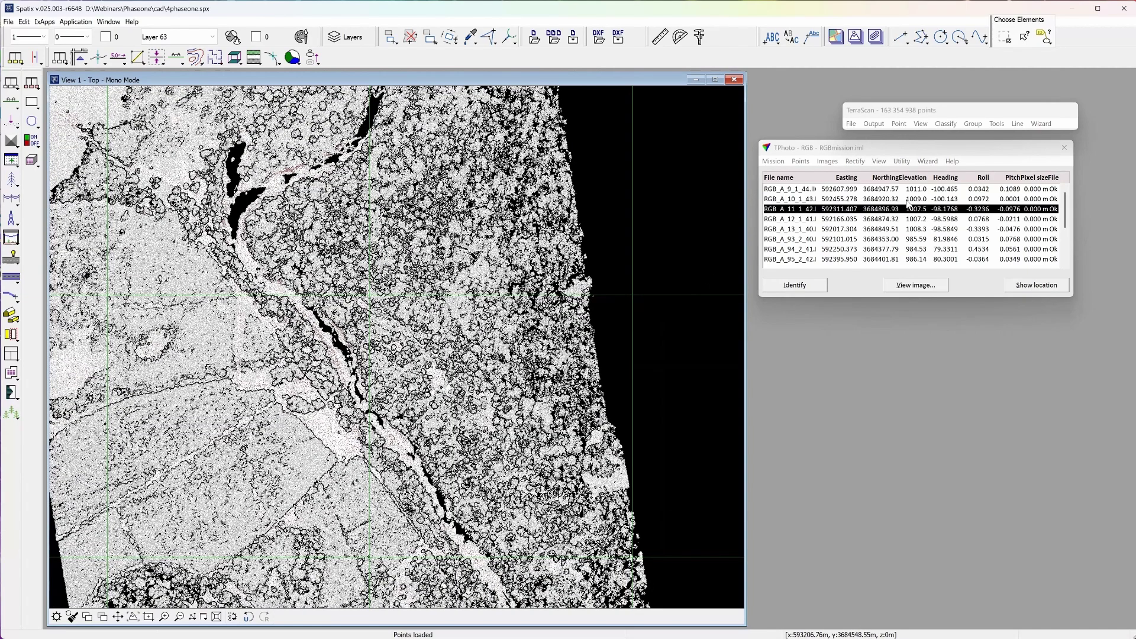
# Load ground points from TerraScan using class Ground as the ground class
pyautogui.click(803, 162)
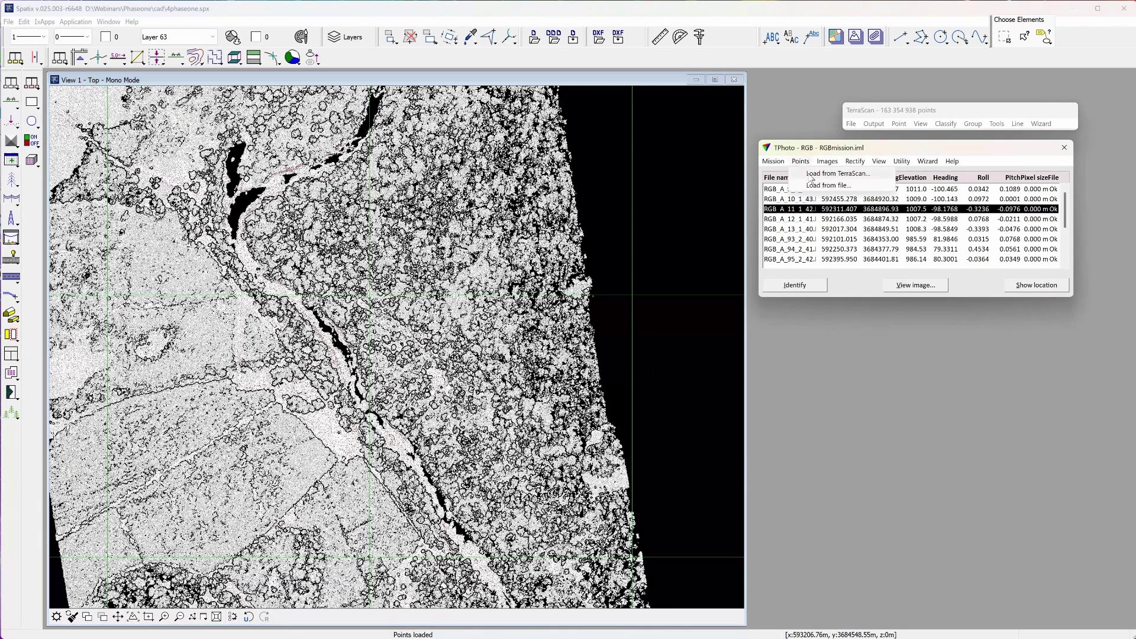
pyautogui.click(808, 175)
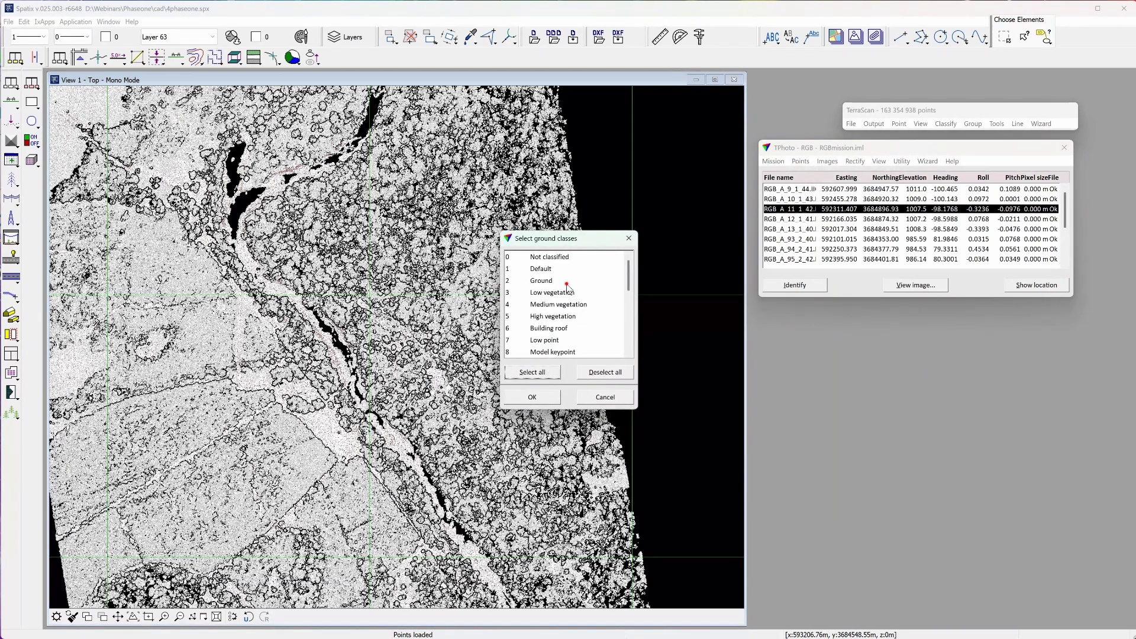
pyautogui.click(564, 281)
pyautogui.click(545, 402)
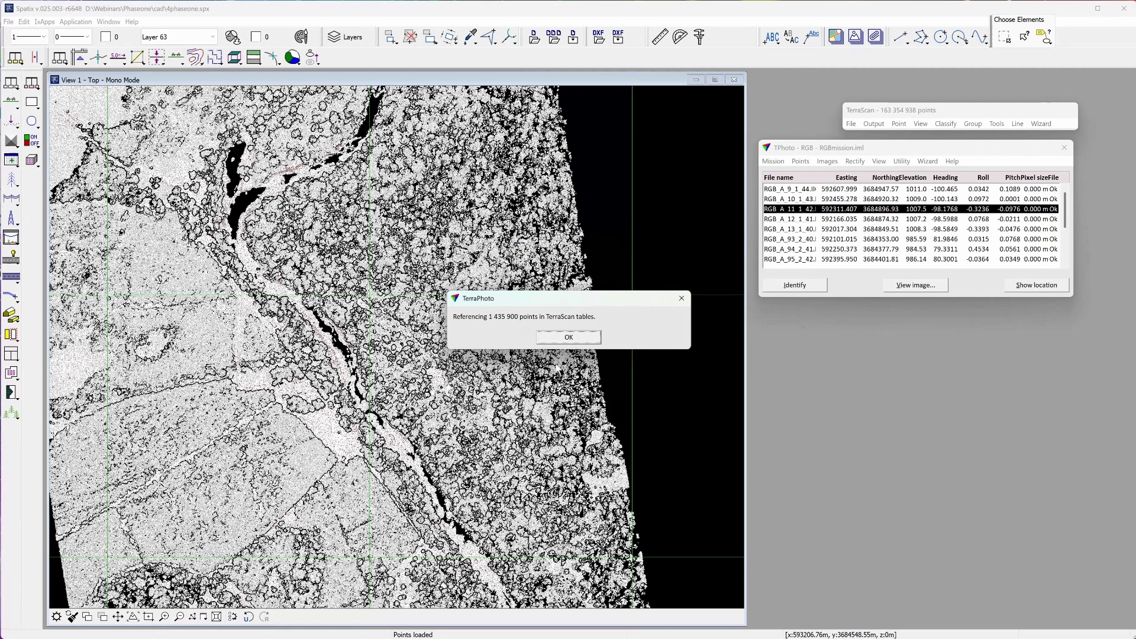
pyautogui.click(565, 341)
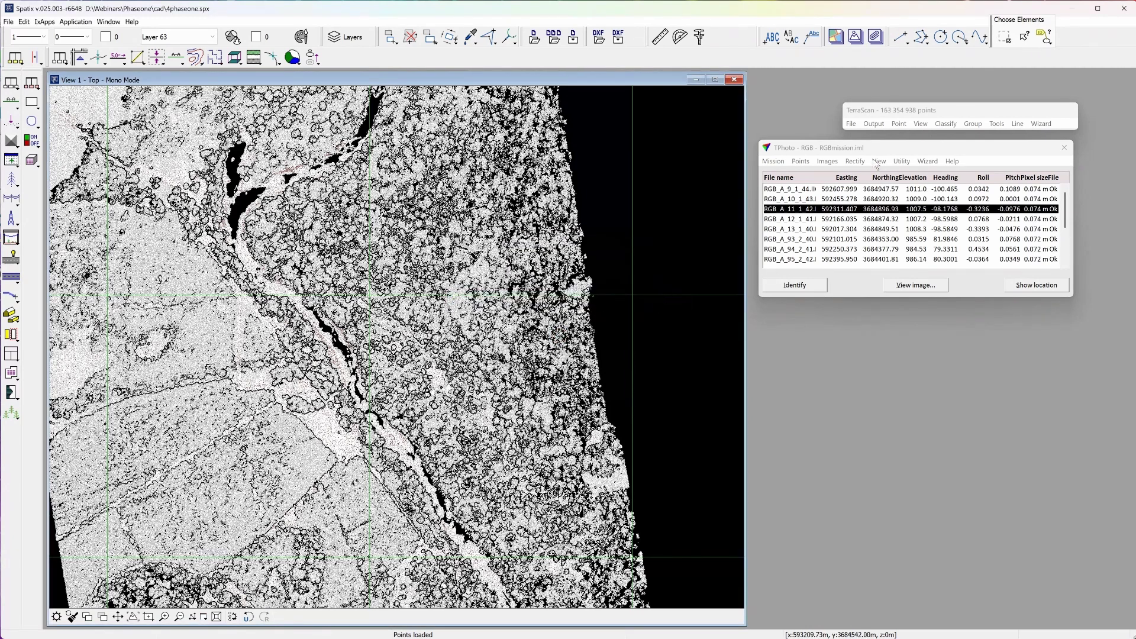
# Set the TerraScan view display mode to All Off so no point classes are drawn
pyautogui.click(920, 124)
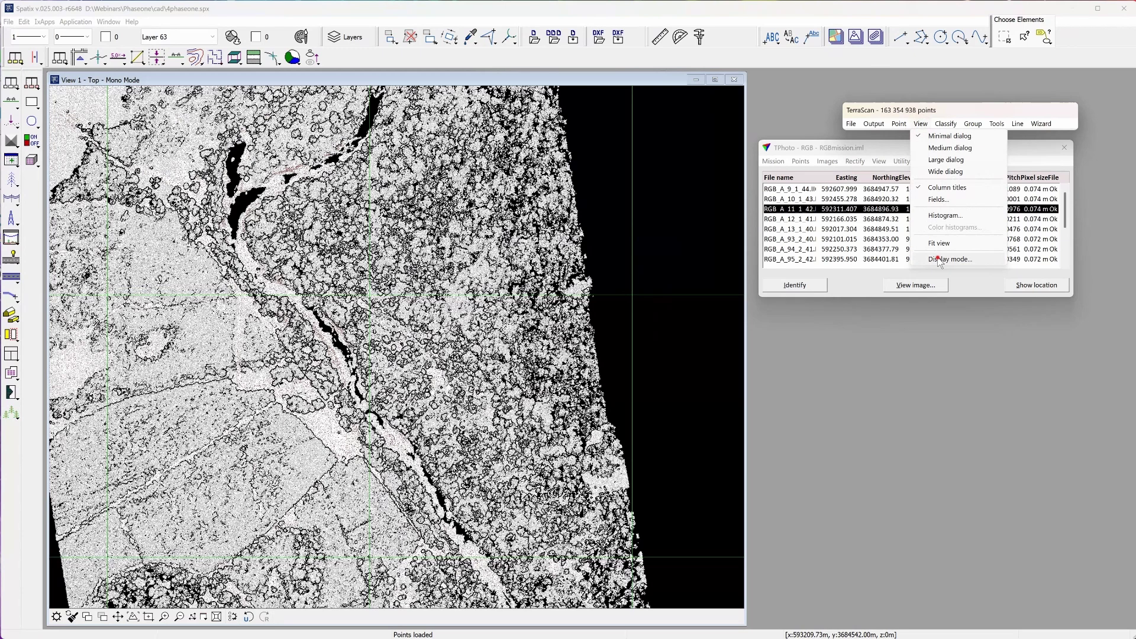
pyautogui.click(957, 258)
pyautogui.click(764, 433)
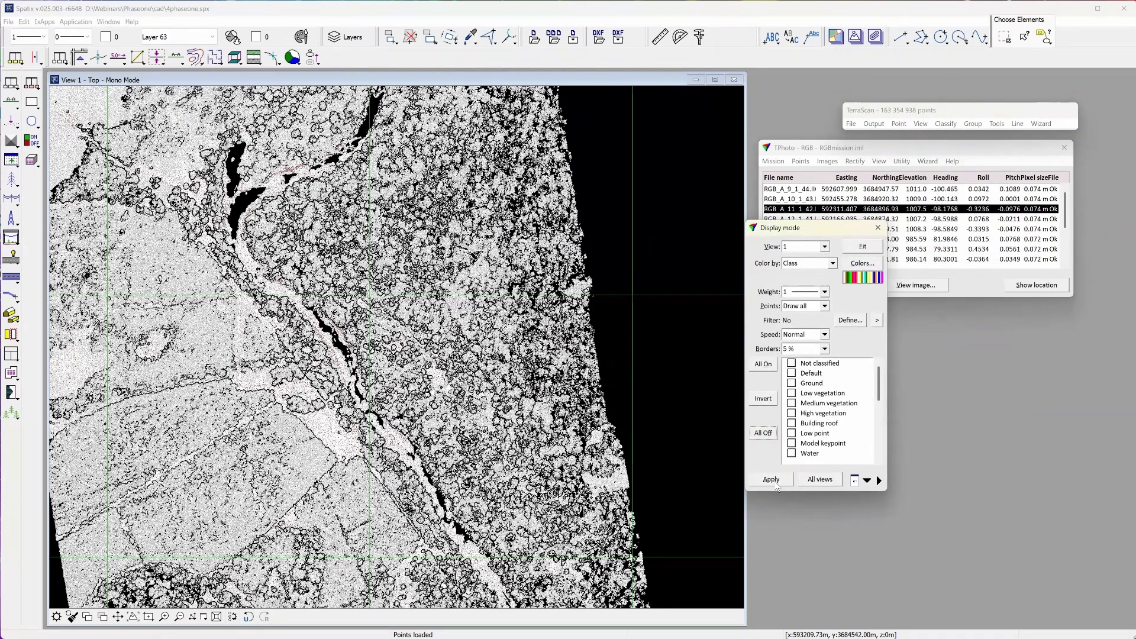
pyautogui.click(772, 479)
pyautogui.click(879, 227)
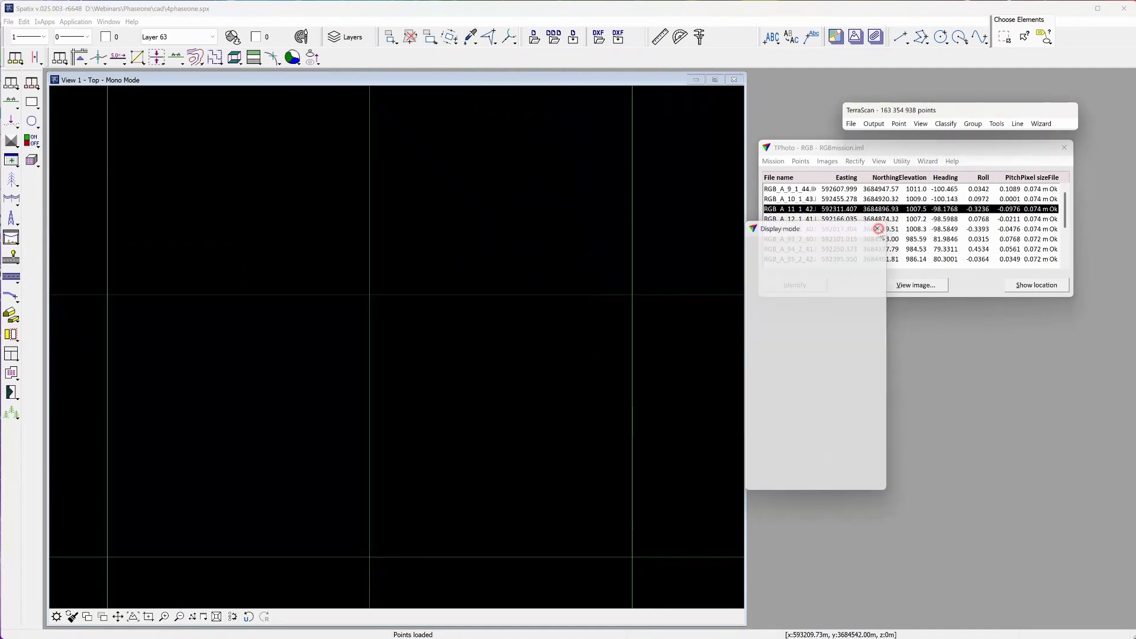
# Define colour points in Ground ortho mode to build the temporary mosaic
pyautogui.click(855, 161)
pyautogui.click(860, 174)
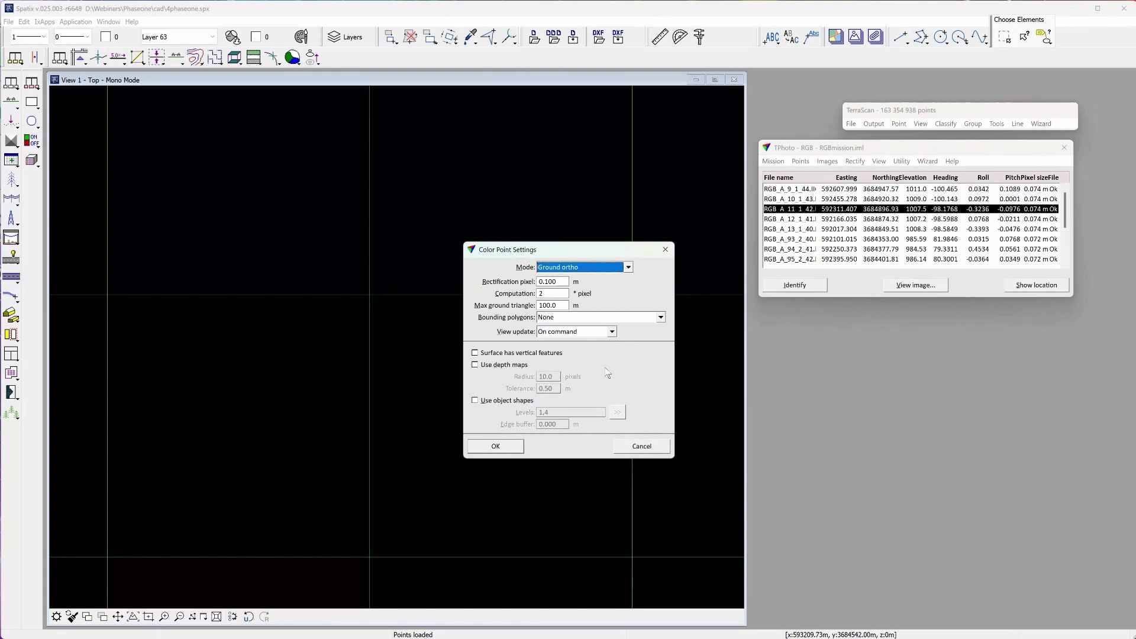
pyautogui.click(499, 448)
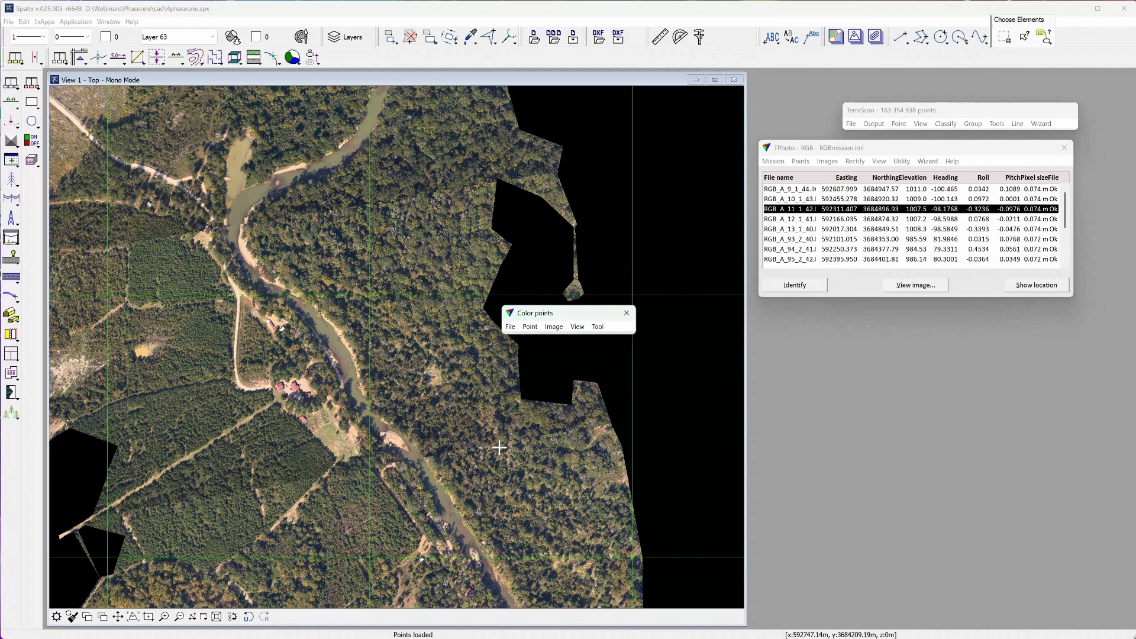
# Turn on Draw seamlines in the colour point display mode and apply it
pyautogui.click(577, 325)
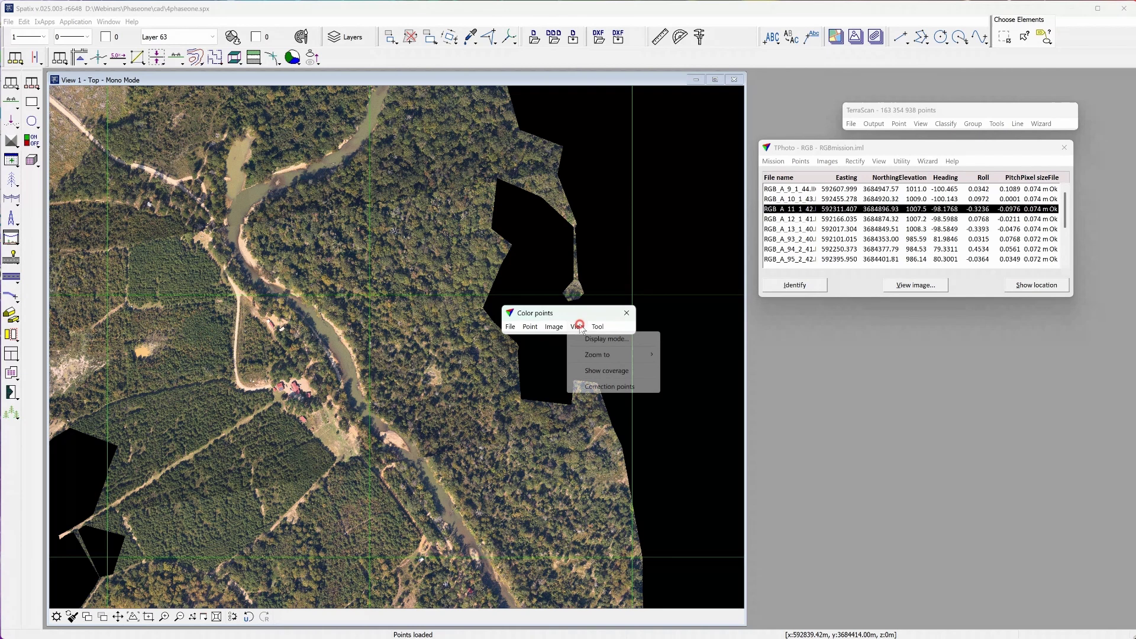
pyautogui.click(590, 340)
pyautogui.click(545, 329)
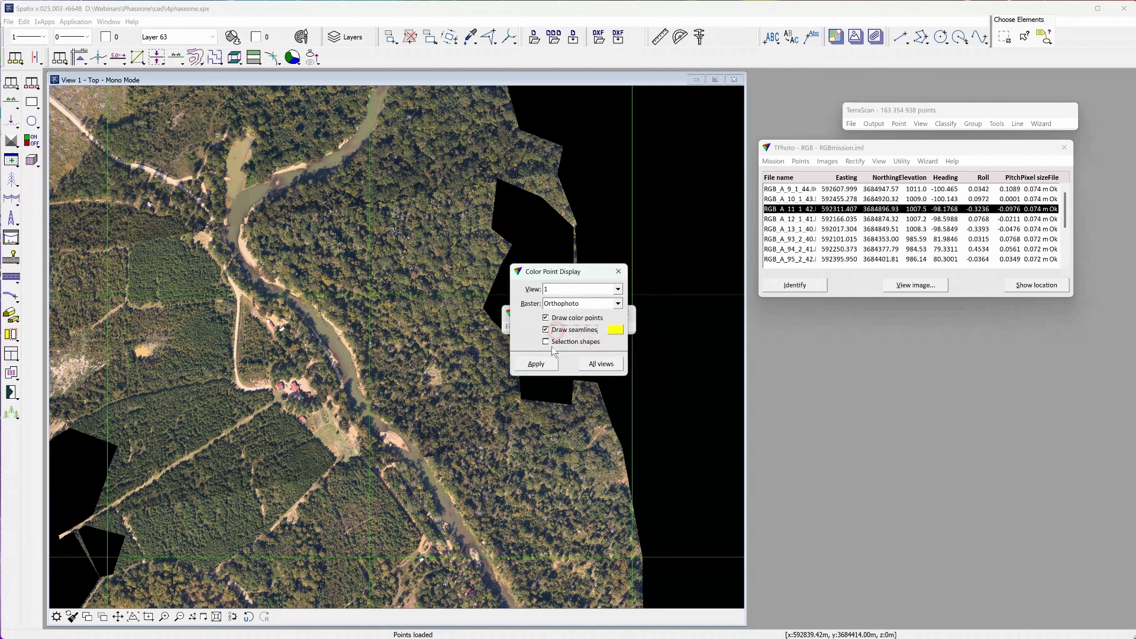
pyautogui.click(540, 363)
pyautogui.click(618, 271)
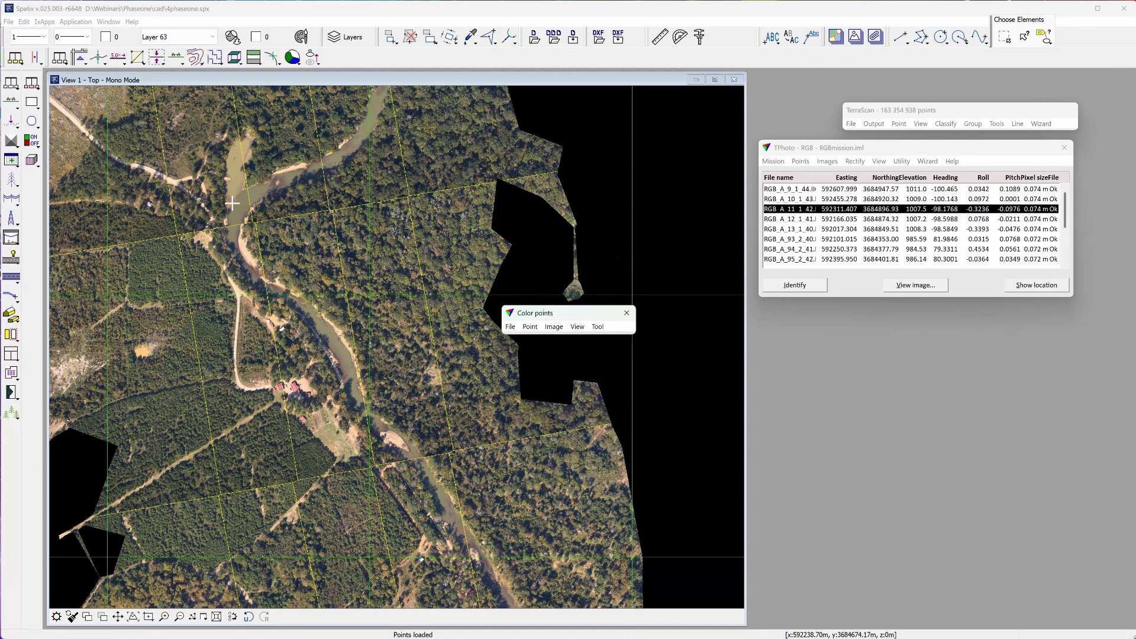
pyautogui.scroll(2, 232, 203)
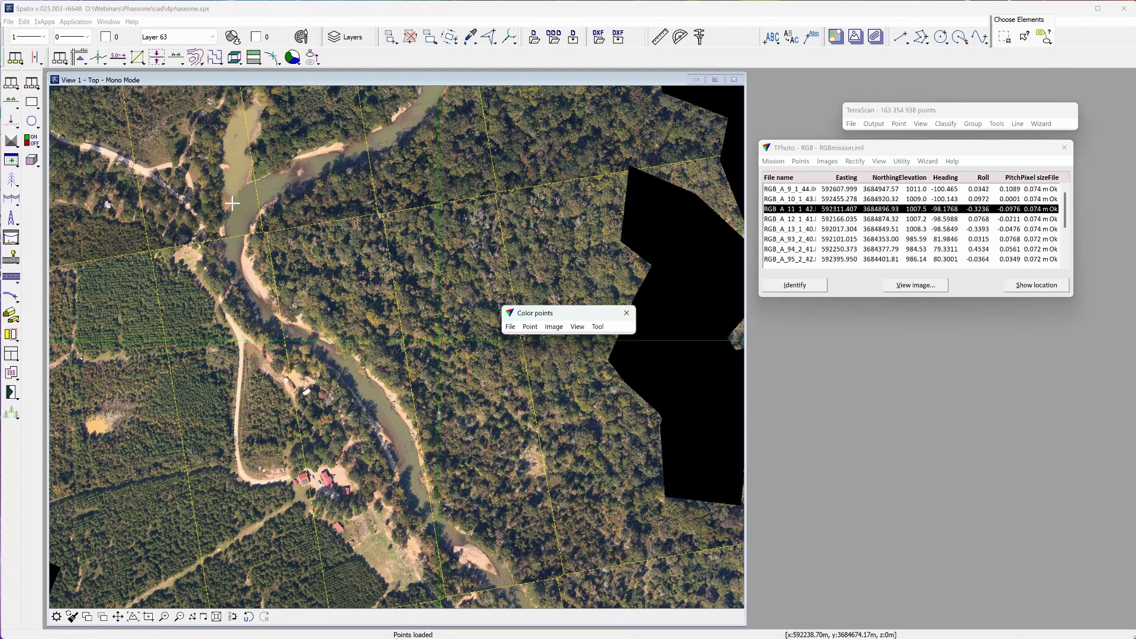
pyautogui.scroll(1, 231, 204)
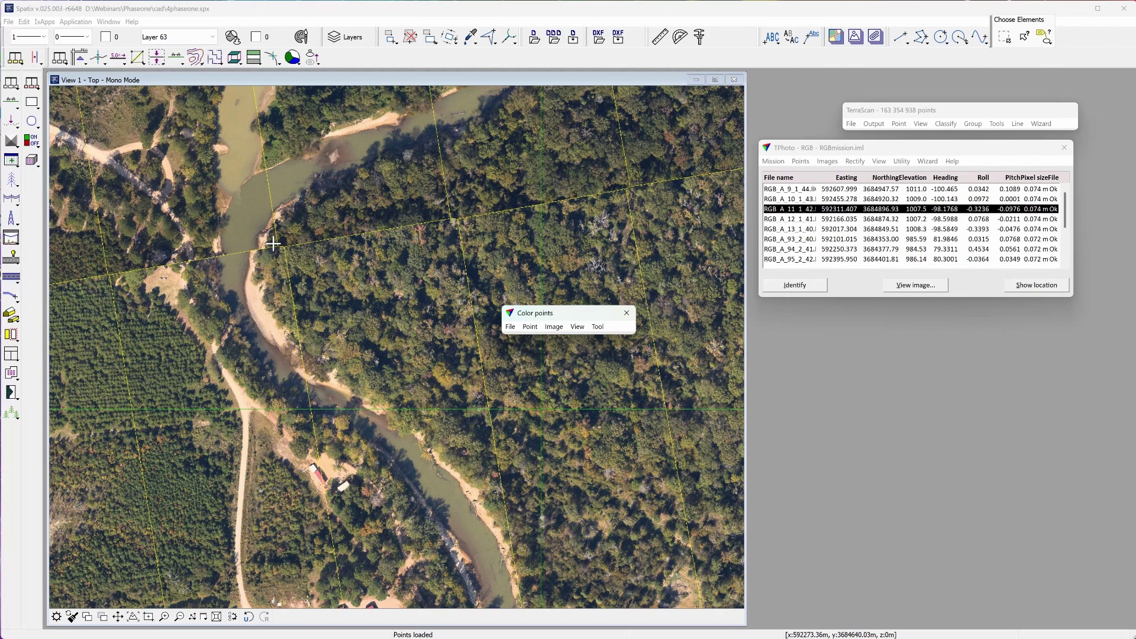
pyautogui.scroll(1, 273, 243)
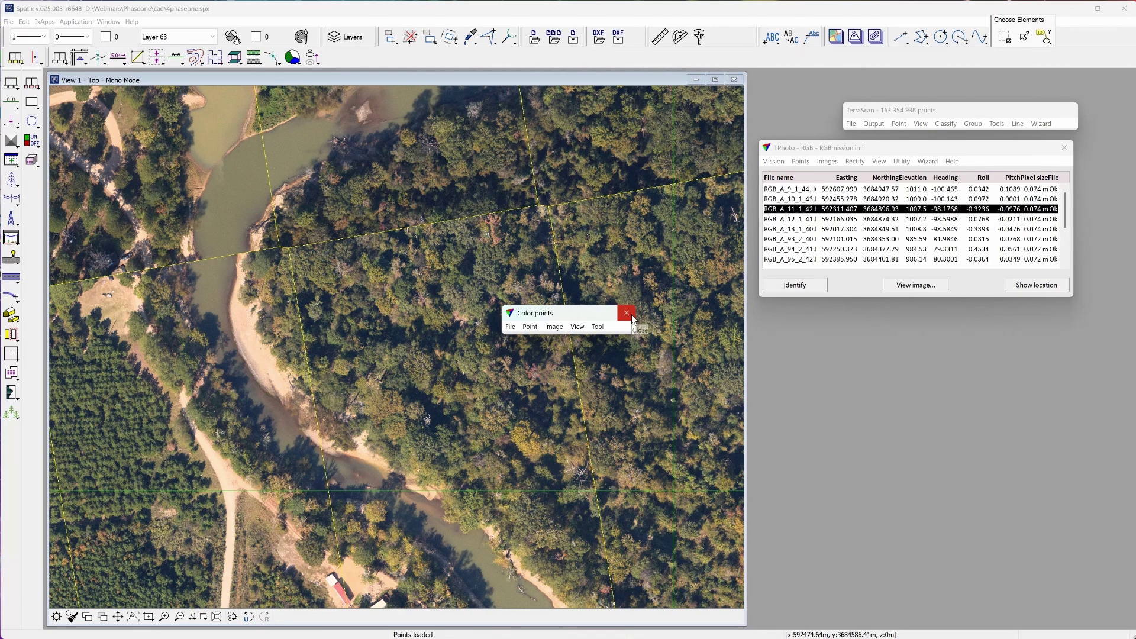
# Close the Color points tool after inspecting the mosaic
pyautogui.click(628, 313)
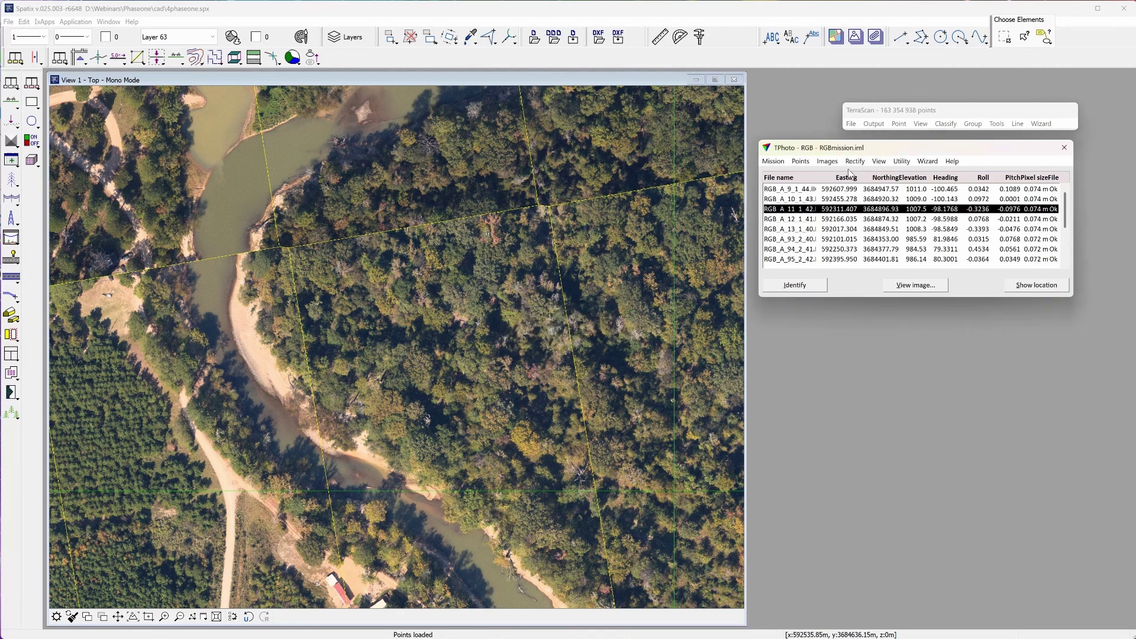
pyautogui.click(828, 161)
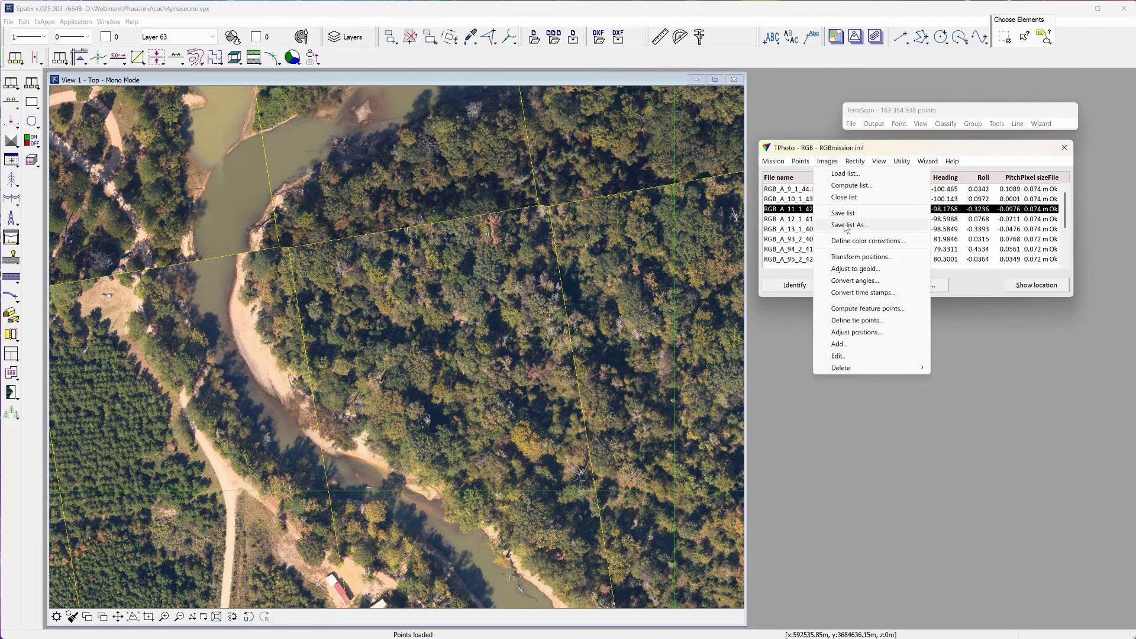
# Start Define tie points with the Ortho image entry mode
pyautogui.click(876, 321)
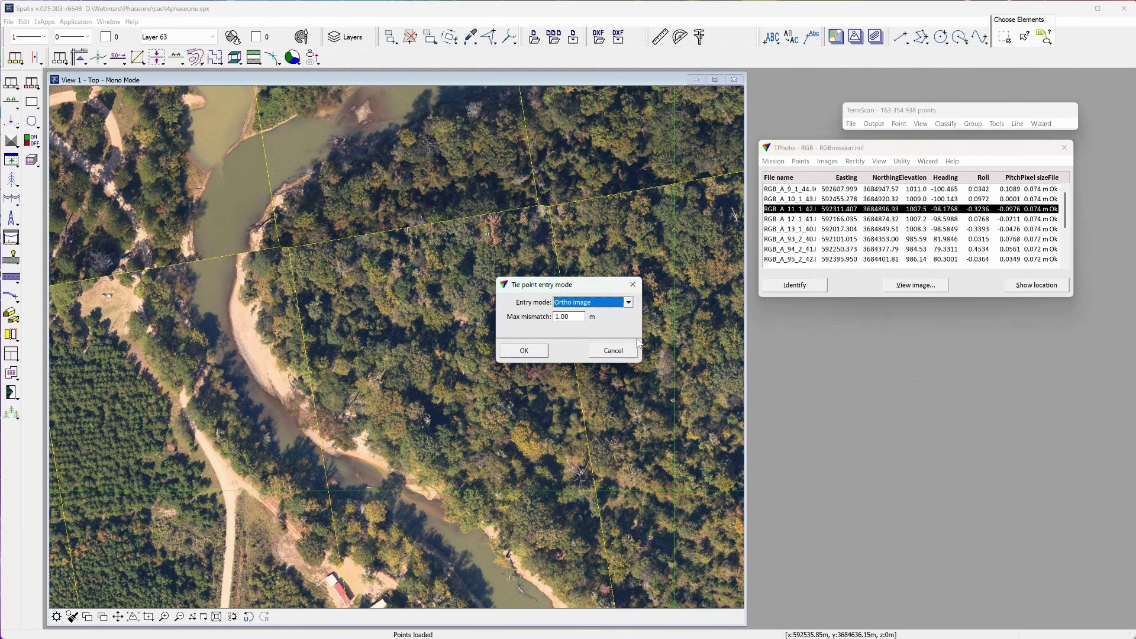
pyautogui.click(542, 352)
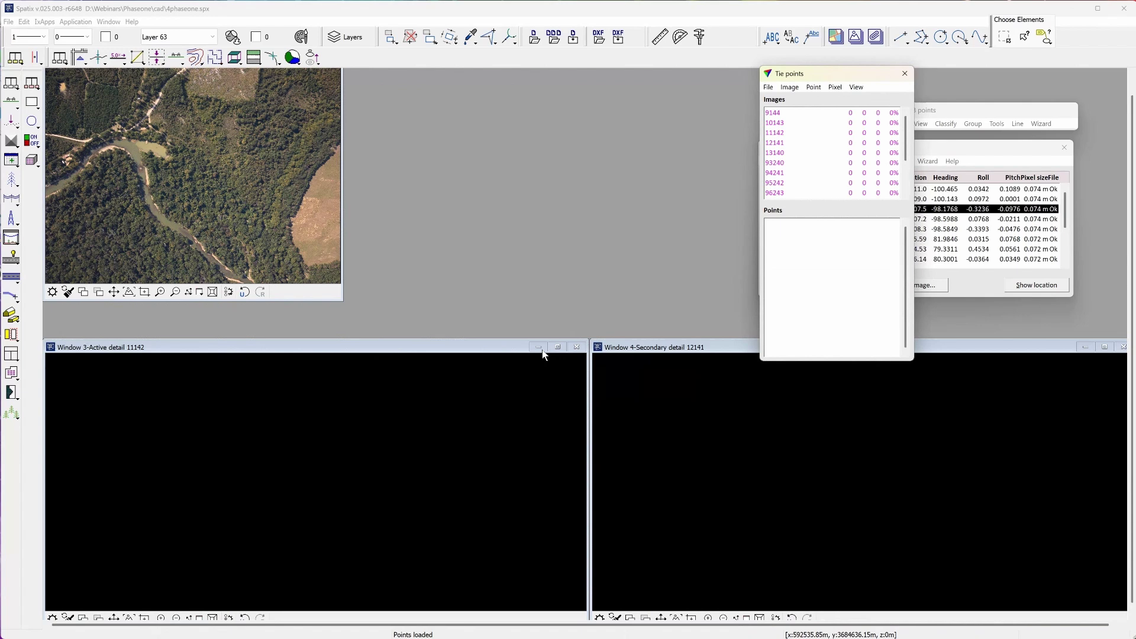
# Open the tie point file pas150i.tpt from the mission folder
pyautogui.click(768, 87)
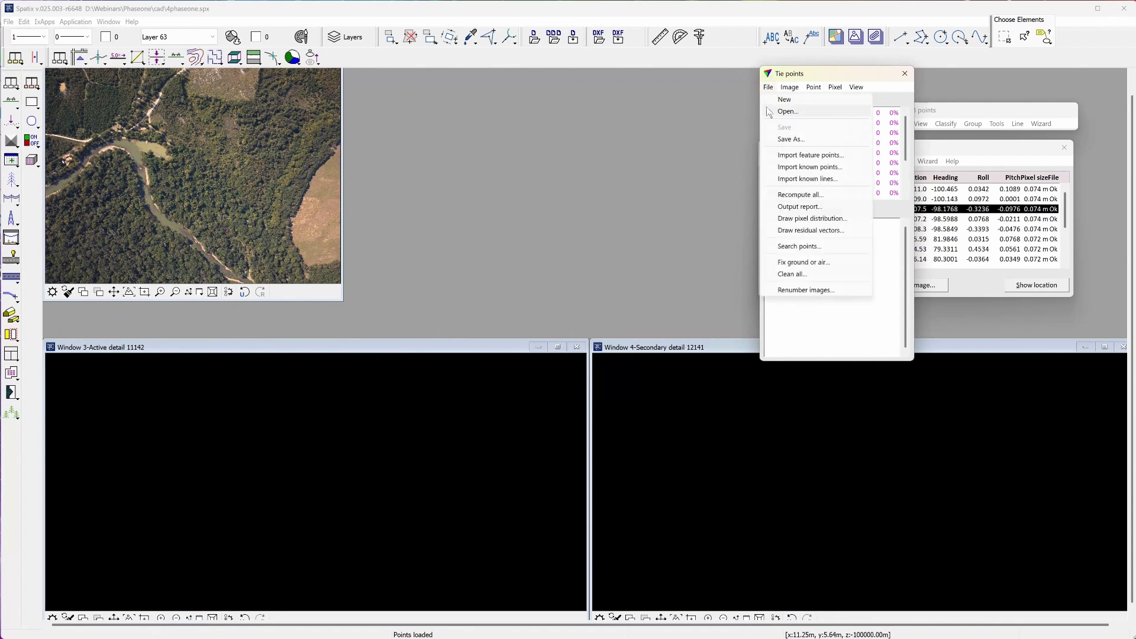
pyautogui.click(773, 111)
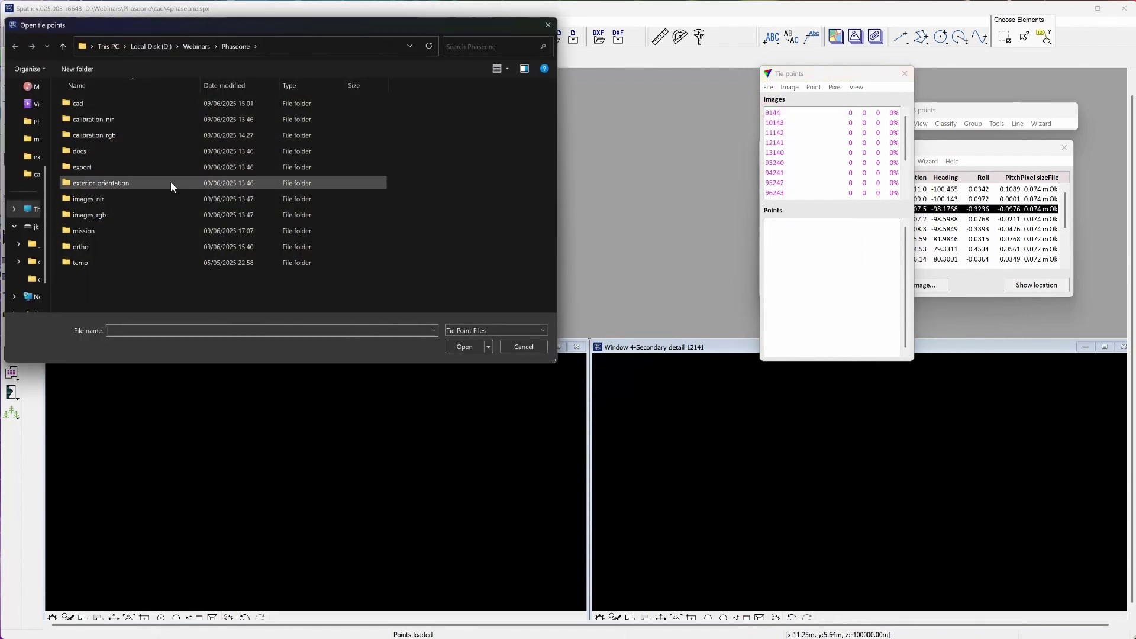
pyautogui.doubleClick(161, 228)
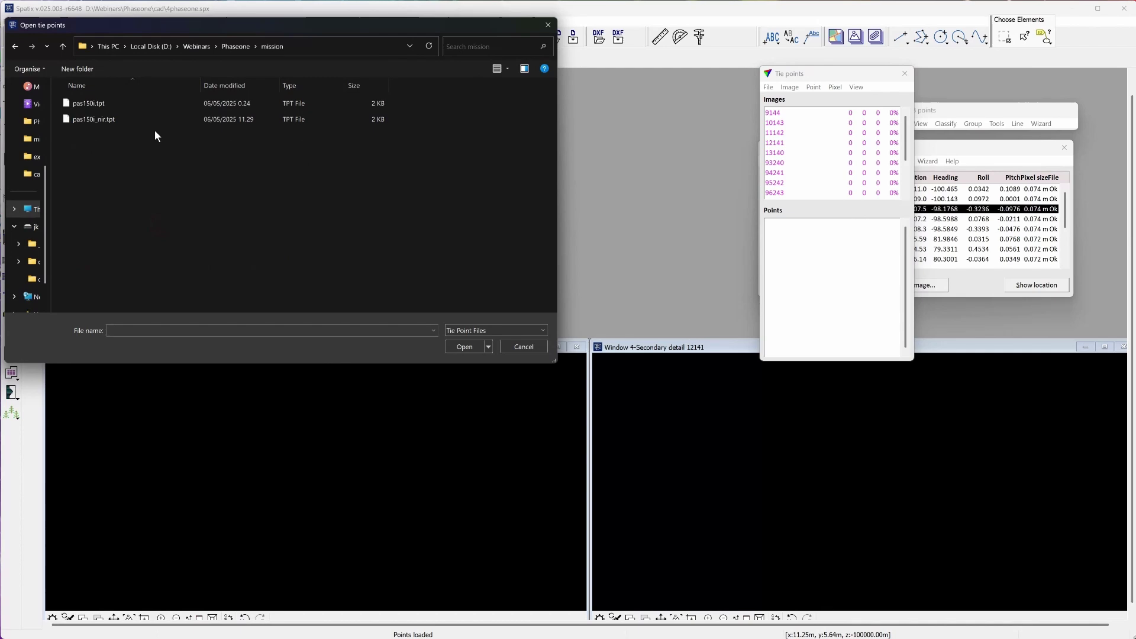
pyautogui.doubleClick(155, 103)
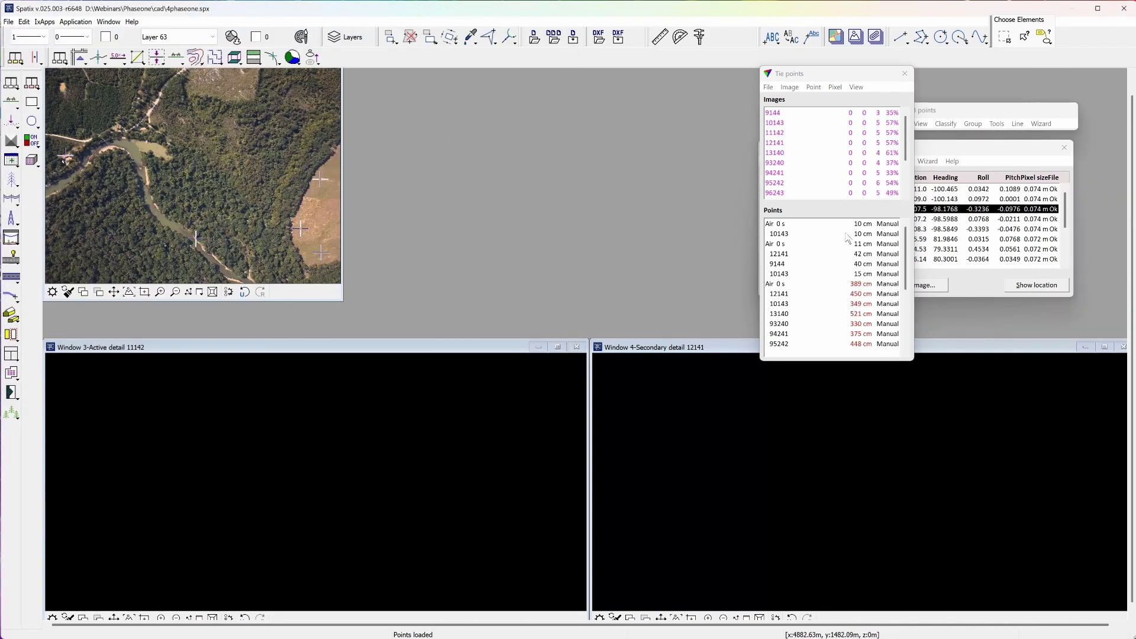
# View the first air tie point on images 12141, 9144 and 10143 in the detail views
pyautogui.click(811, 244)
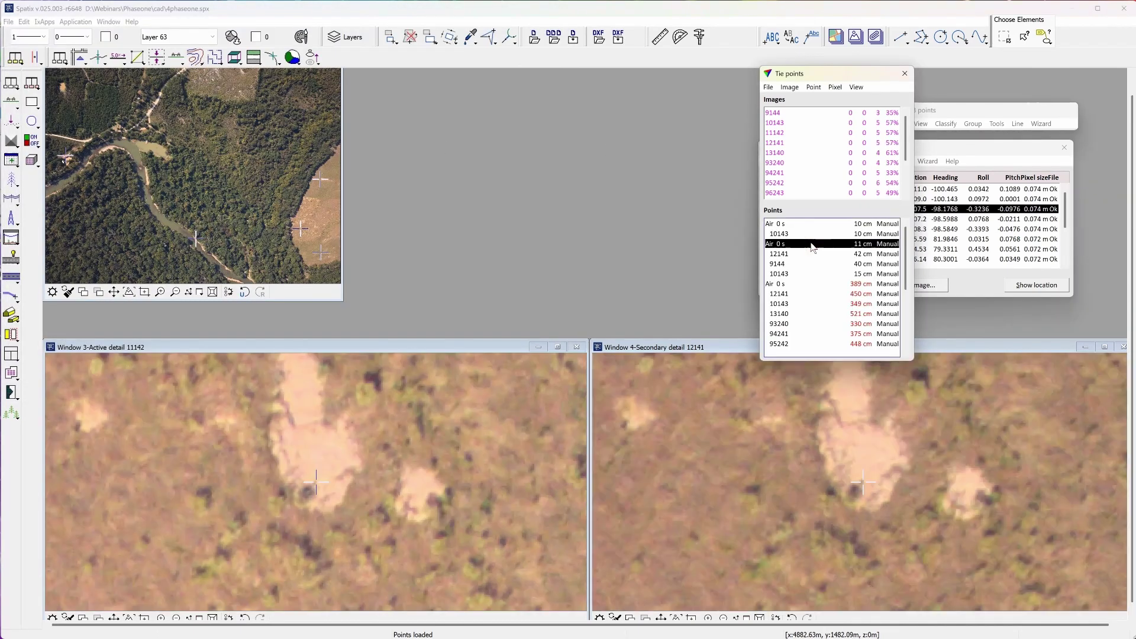
pyautogui.click(812, 254)
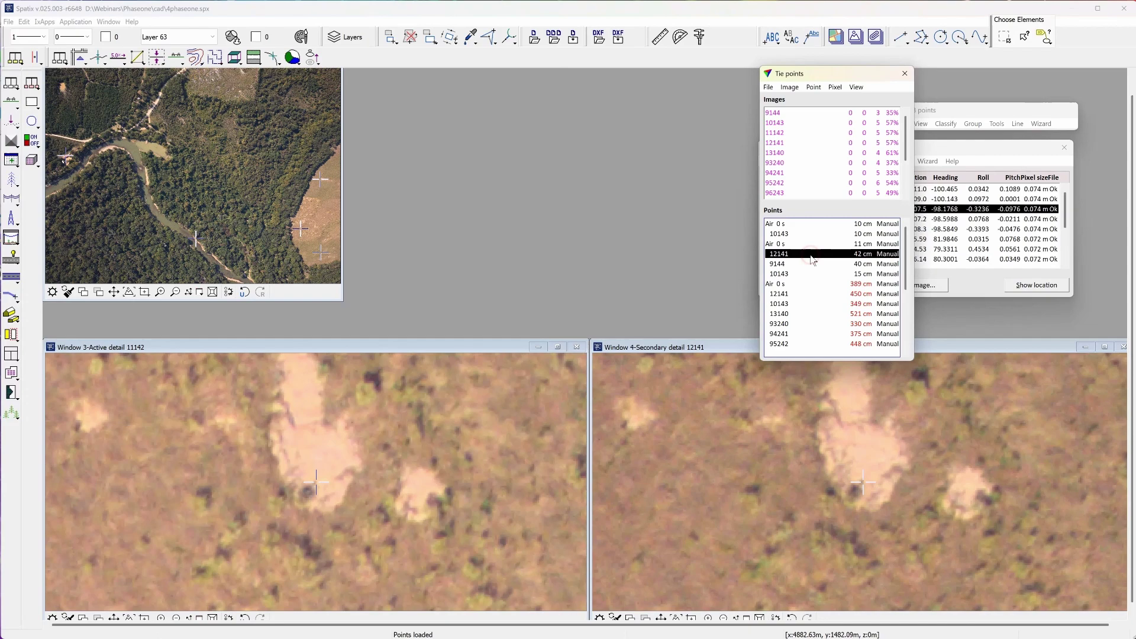
pyautogui.click(809, 265)
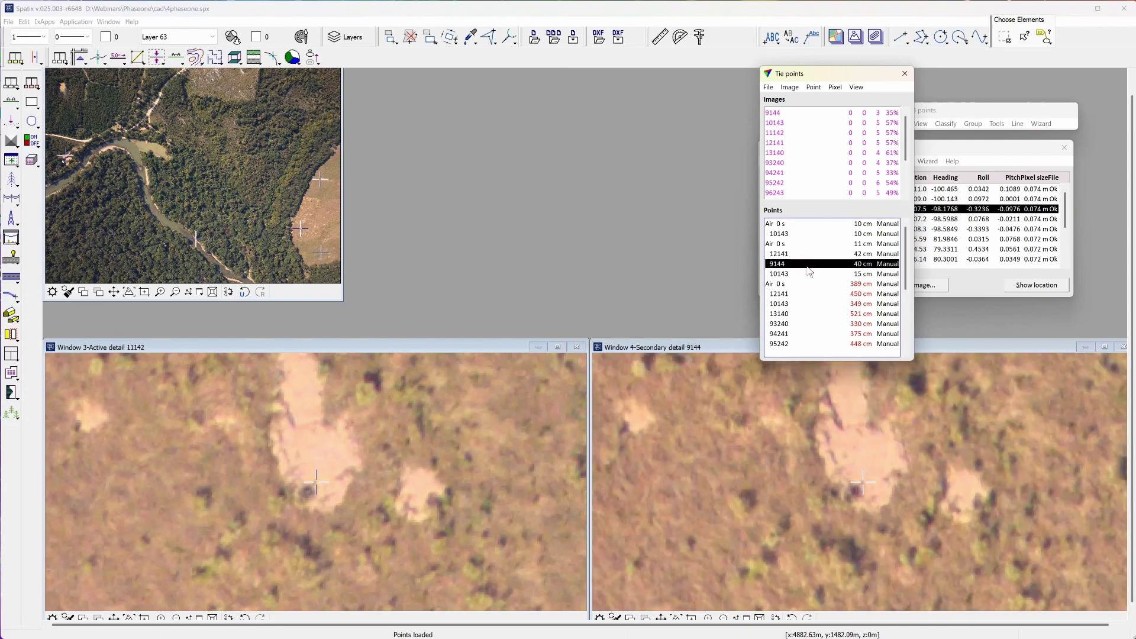
pyautogui.click(808, 275)
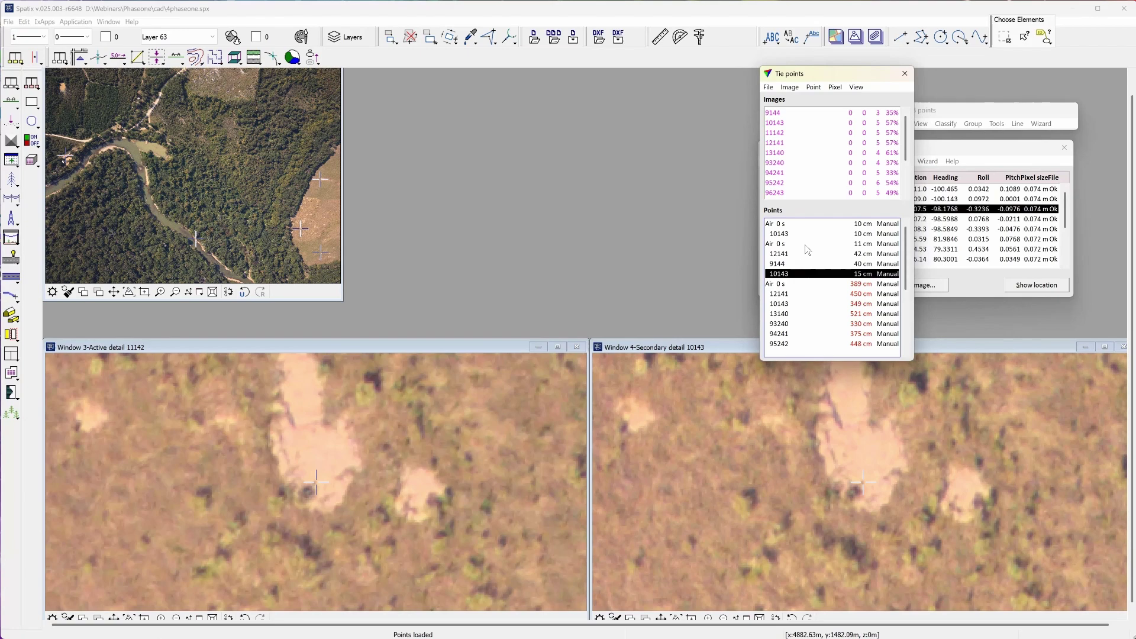
pyautogui.click(769, 87)
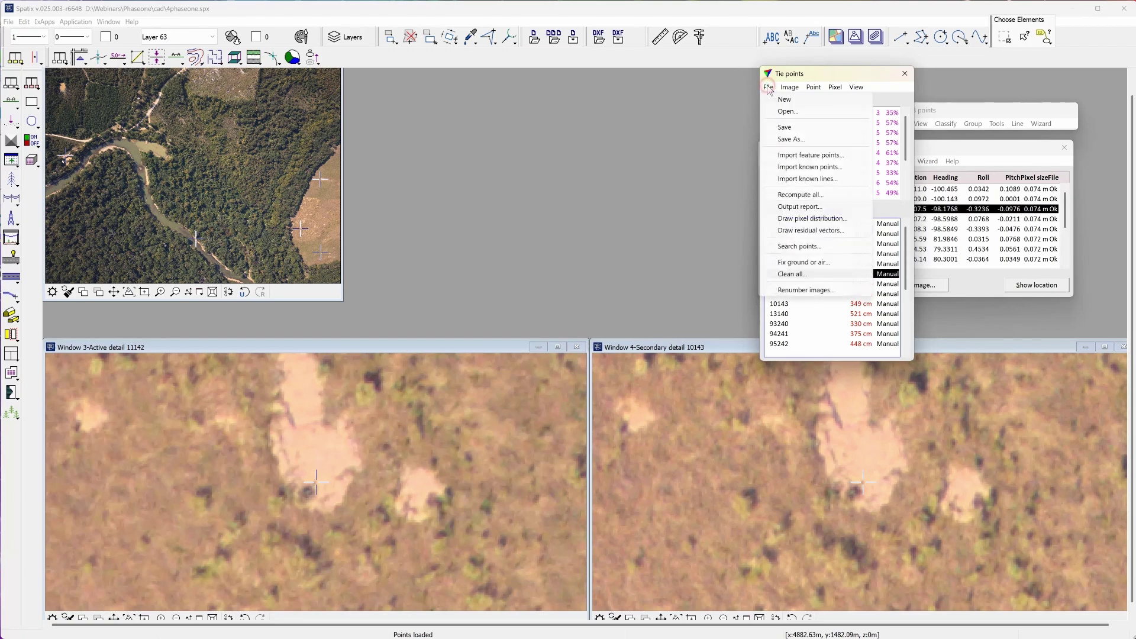
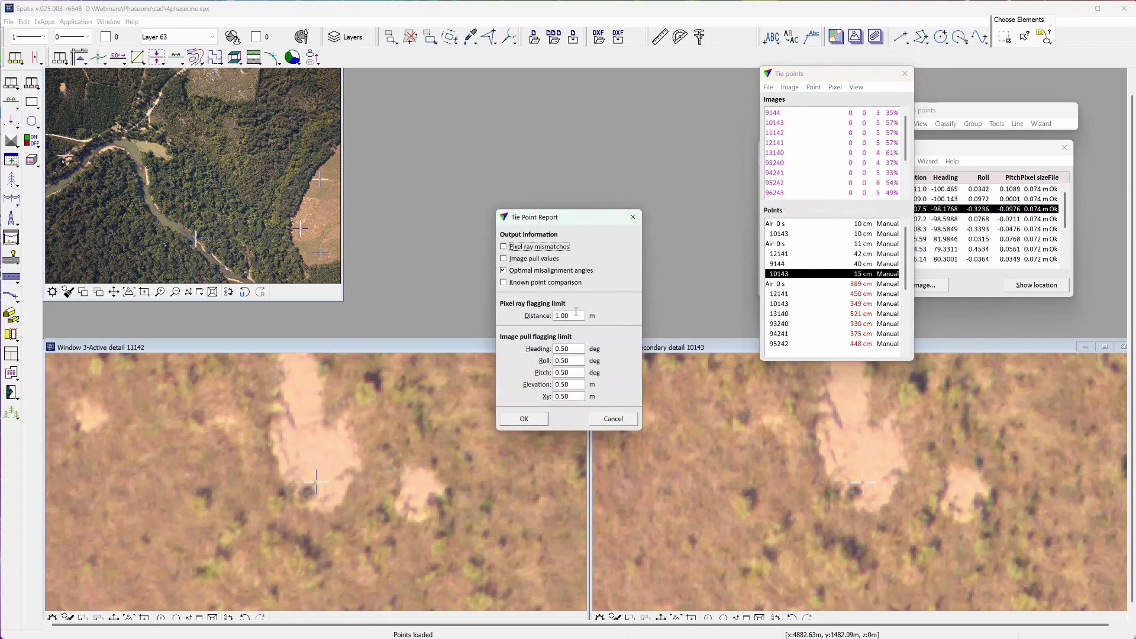
# Generate the tie point report, apply the optimal camera misalignment to the images, and close the report
pyautogui.click(527, 419)
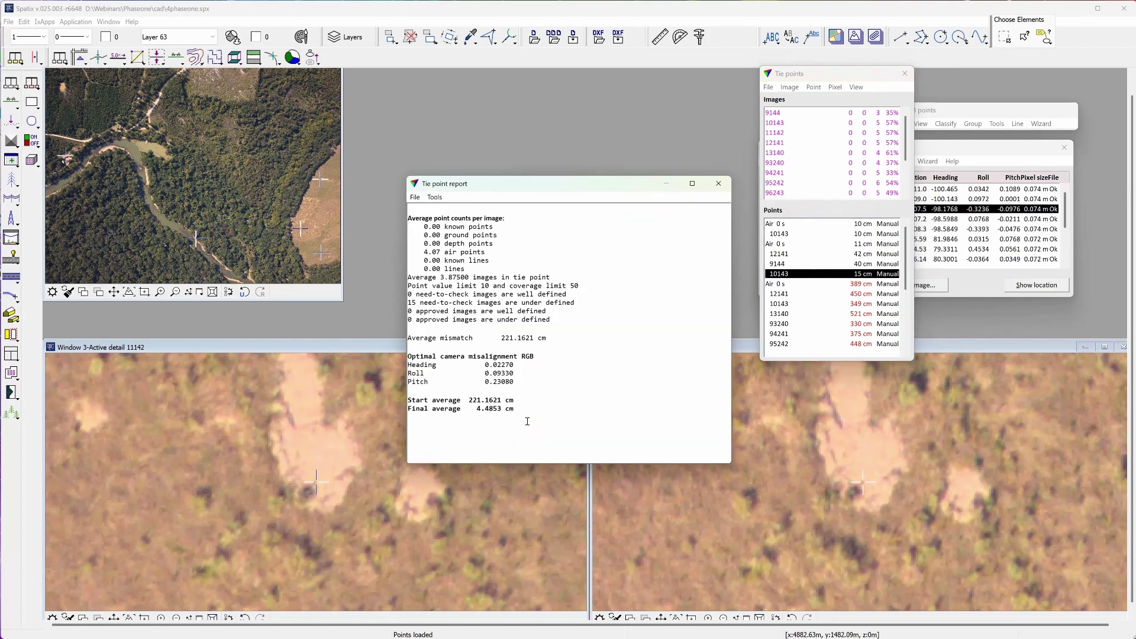
pyautogui.click(435, 197)
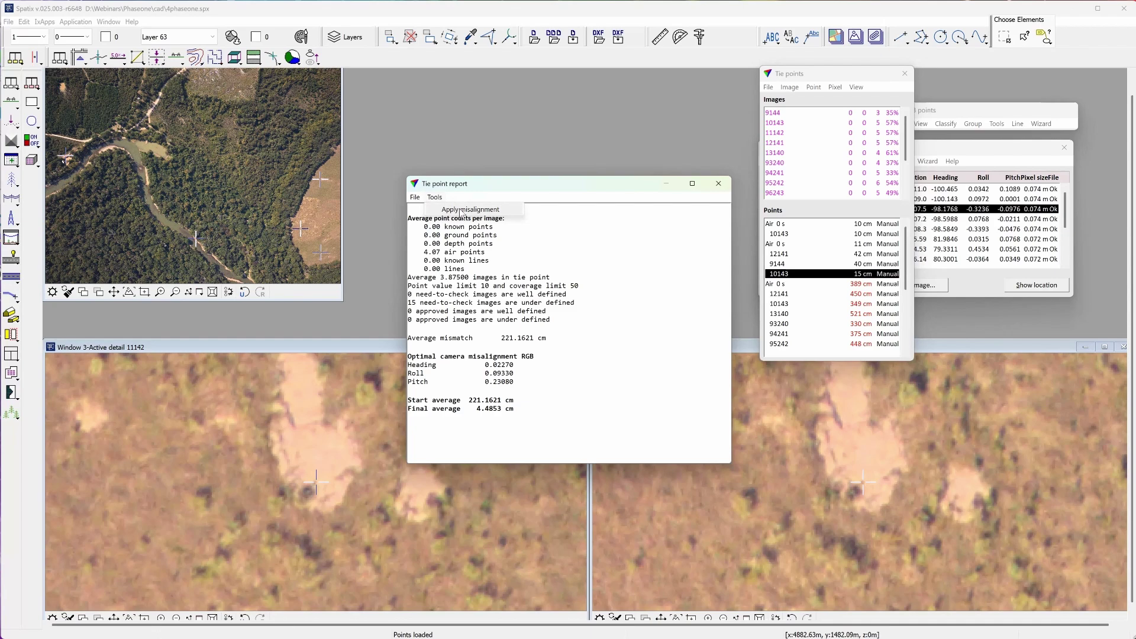
pyautogui.click(463, 210)
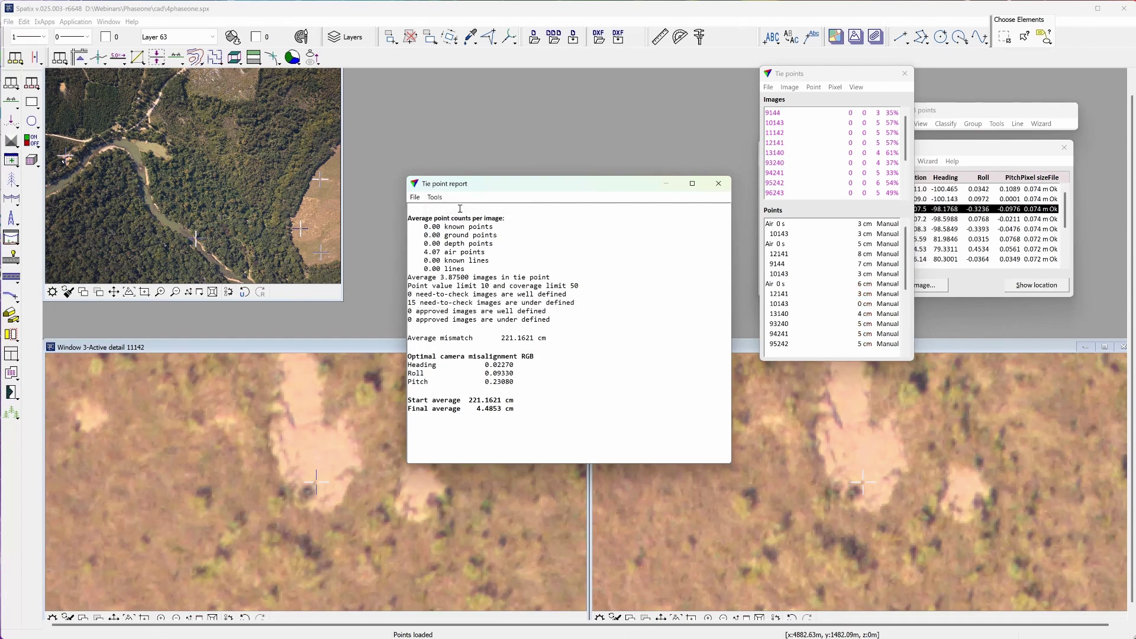
pyautogui.click(721, 184)
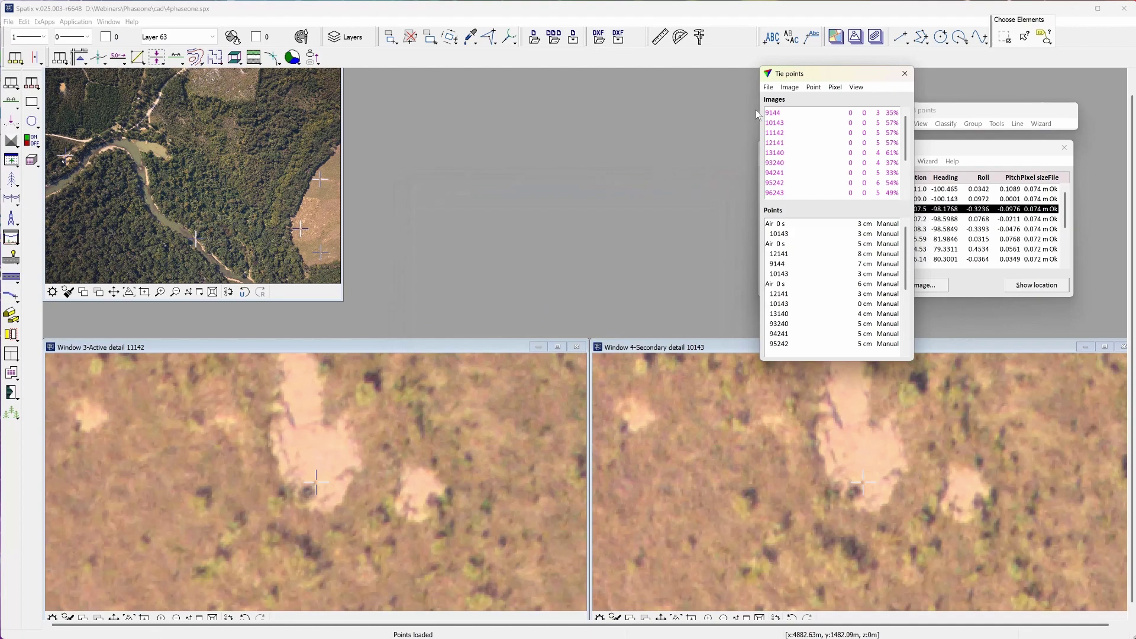
# Close Tie points and define Ground ortho colour points with default settings, then close the Color points window
pyautogui.click(905, 74)
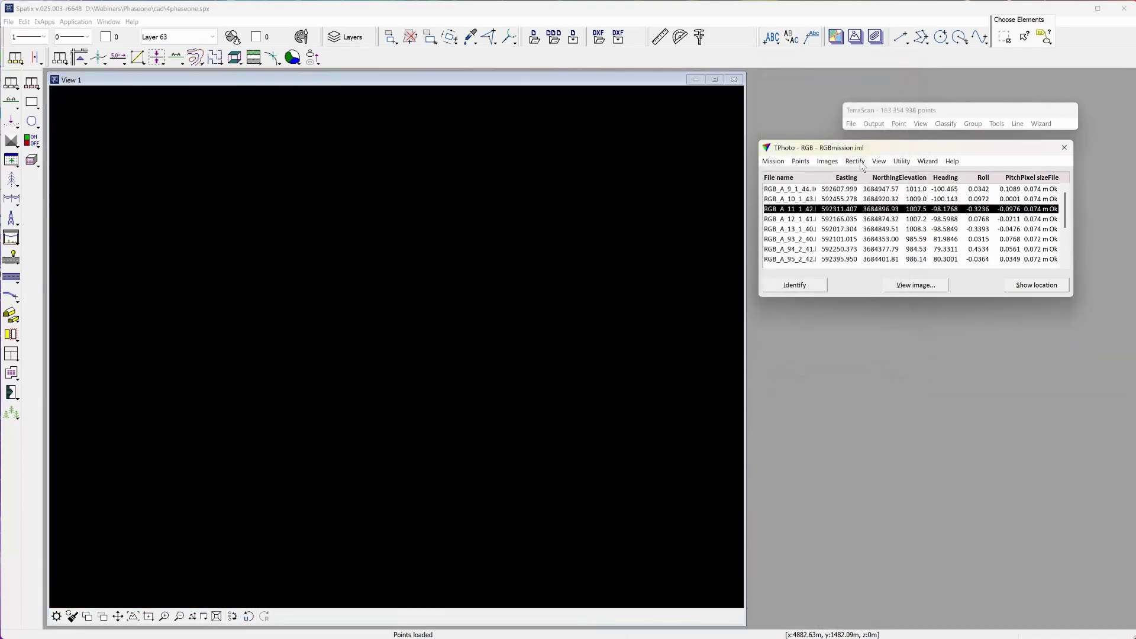
pyautogui.click(855, 162)
pyautogui.click(870, 176)
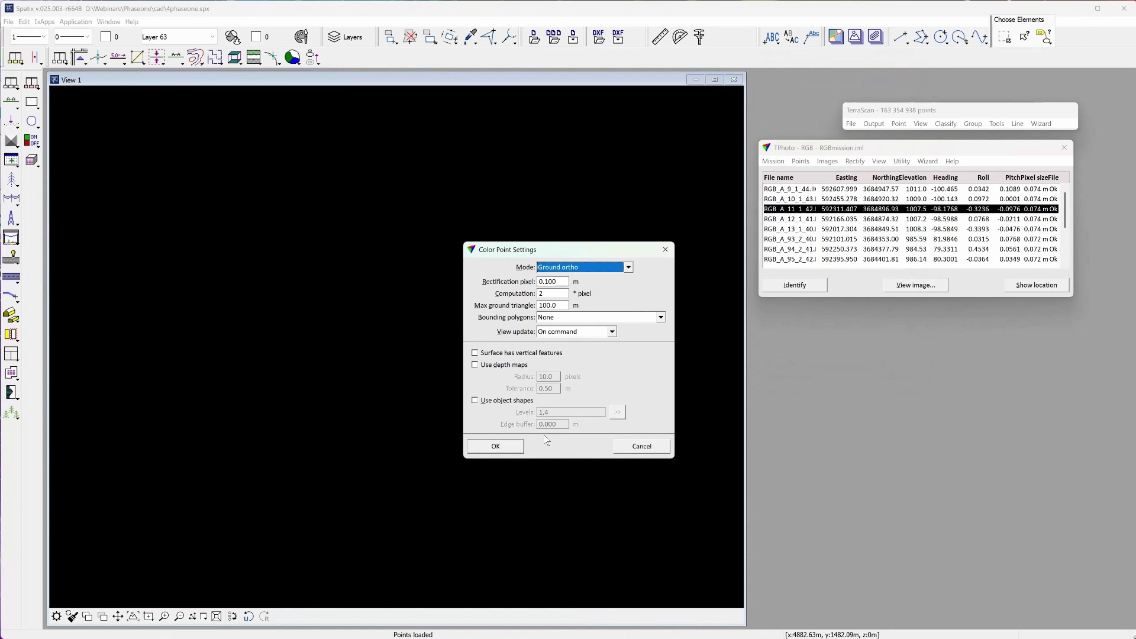
pyautogui.click(518, 450)
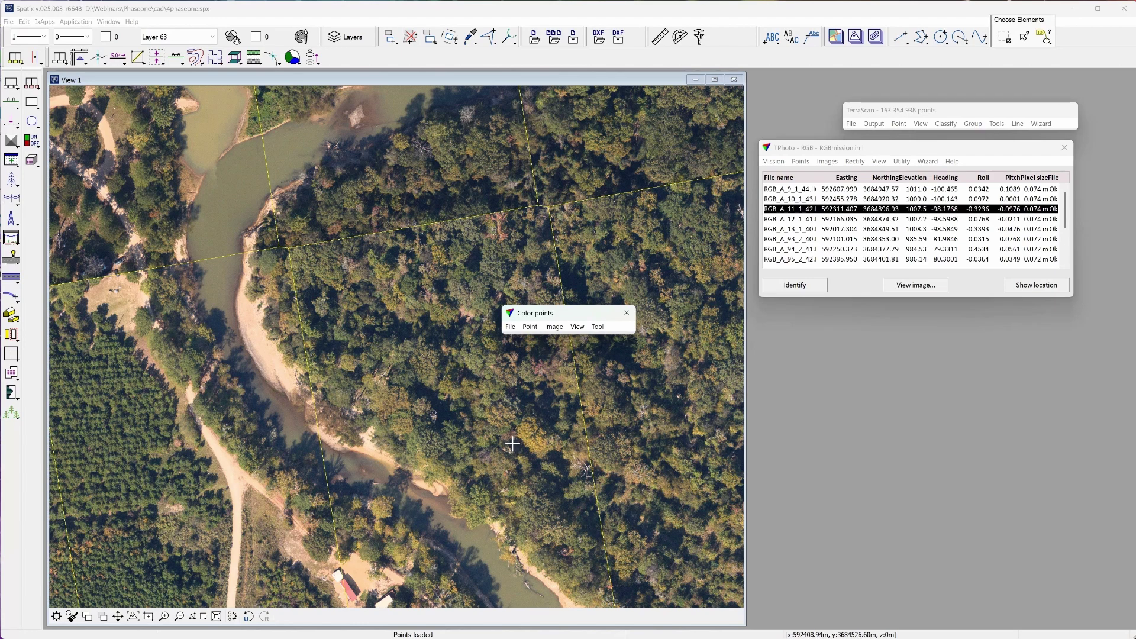
pyautogui.moveTo(566, 316); pyautogui.dragTo(747, 320)
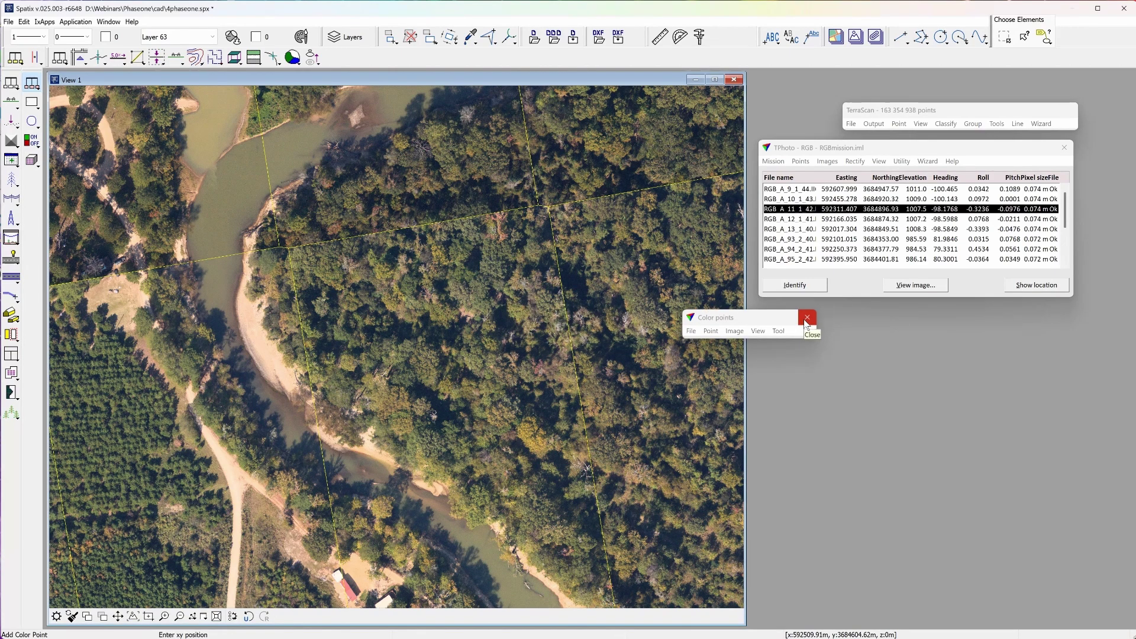
pyautogui.click(806, 318)
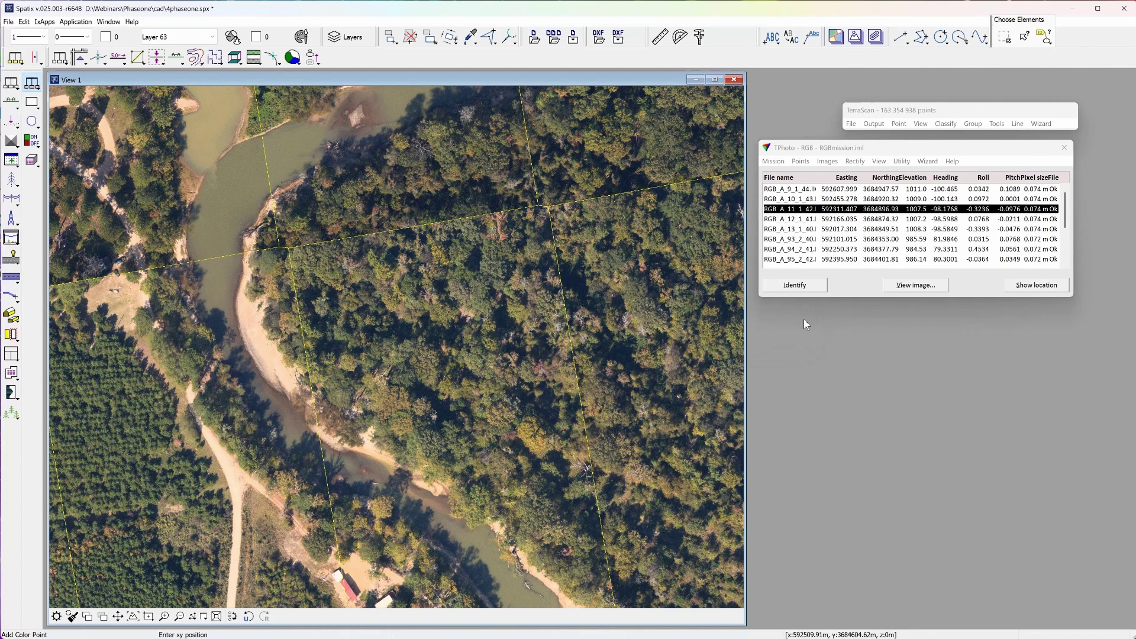
# Refresh and fit the view, and make Layer 2 - tiles the active layer showing the tile grid
pyautogui.click(476, 369)
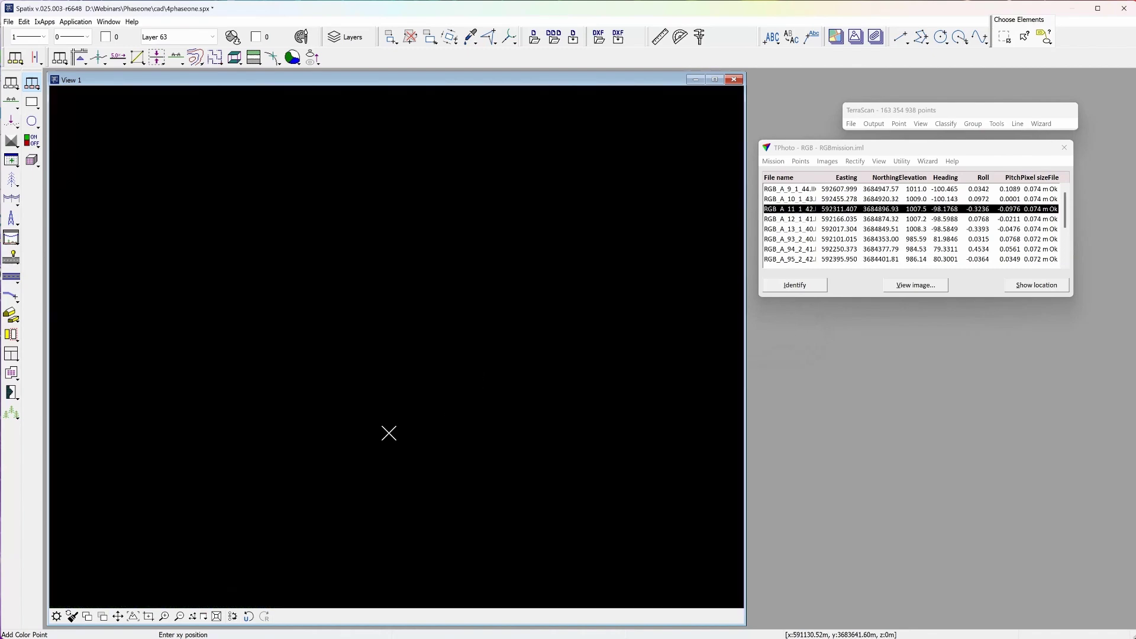
pyautogui.click(133, 616)
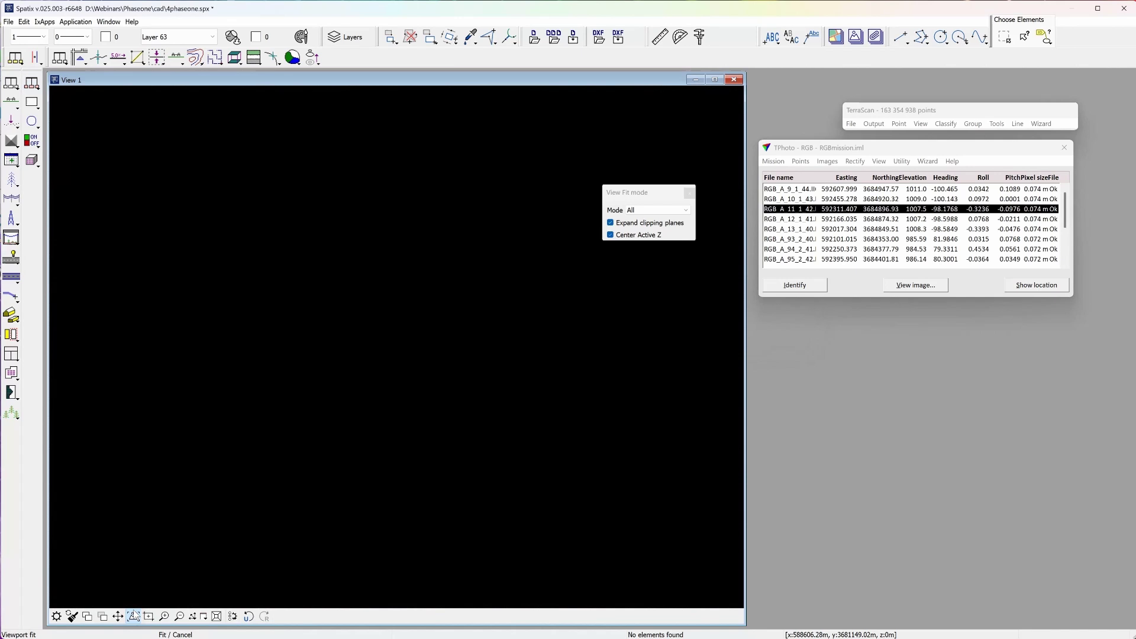
pyautogui.moveTo(659, 194); pyautogui.dragTo(823, 75)
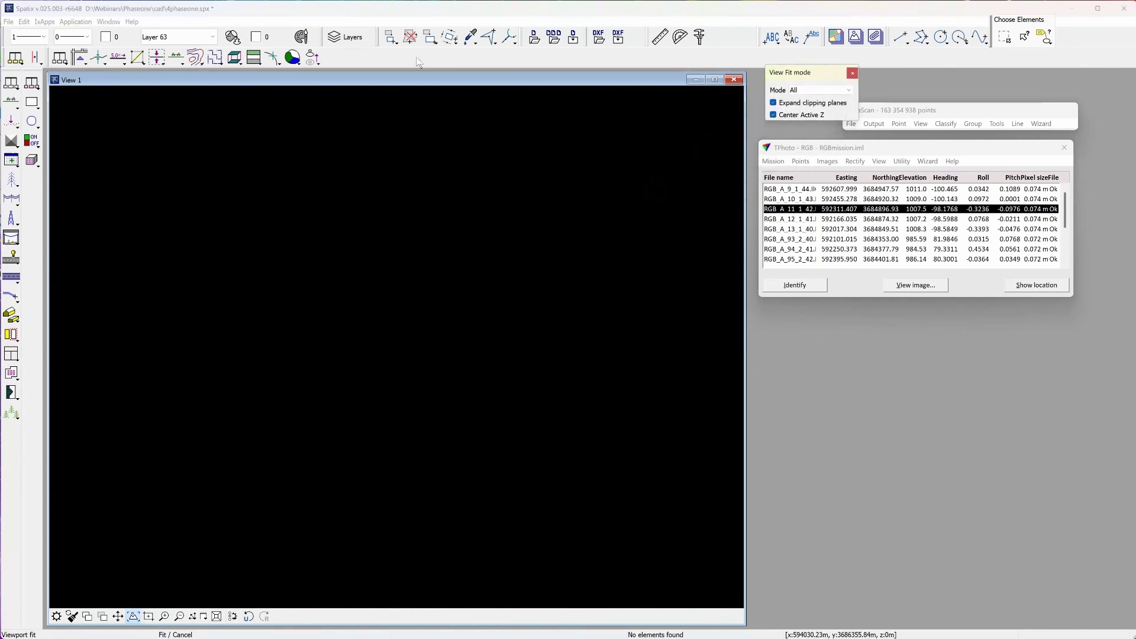
pyautogui.click(182, 36)
pyautogui.scroll(10, 182, 74)
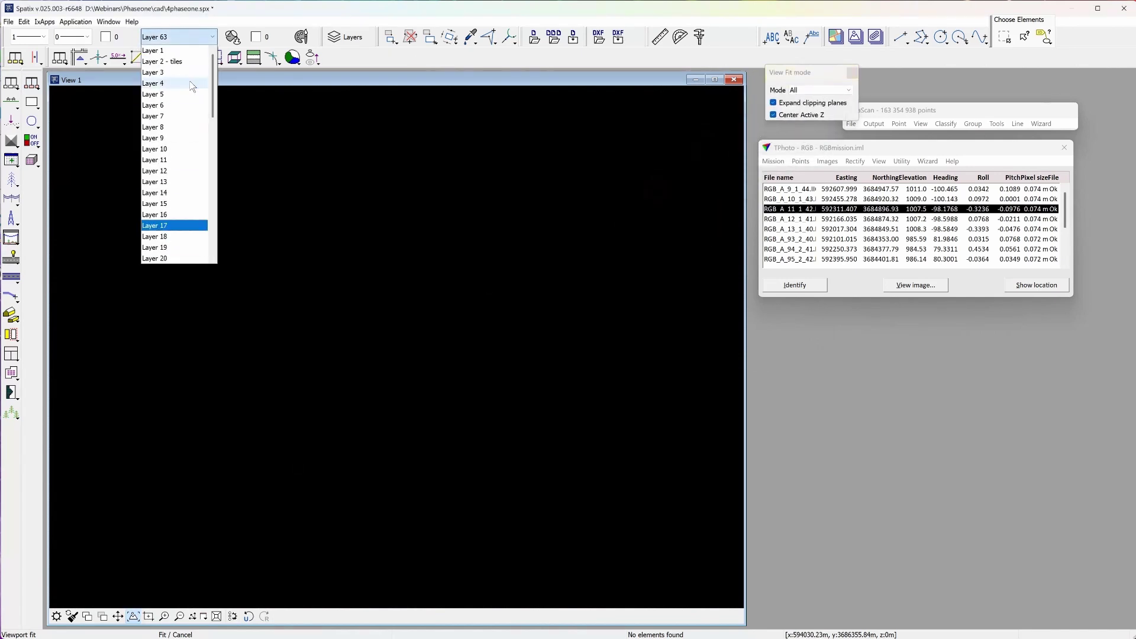
pyautogui.click(187, 63)
pyautogui.click(571, 400)
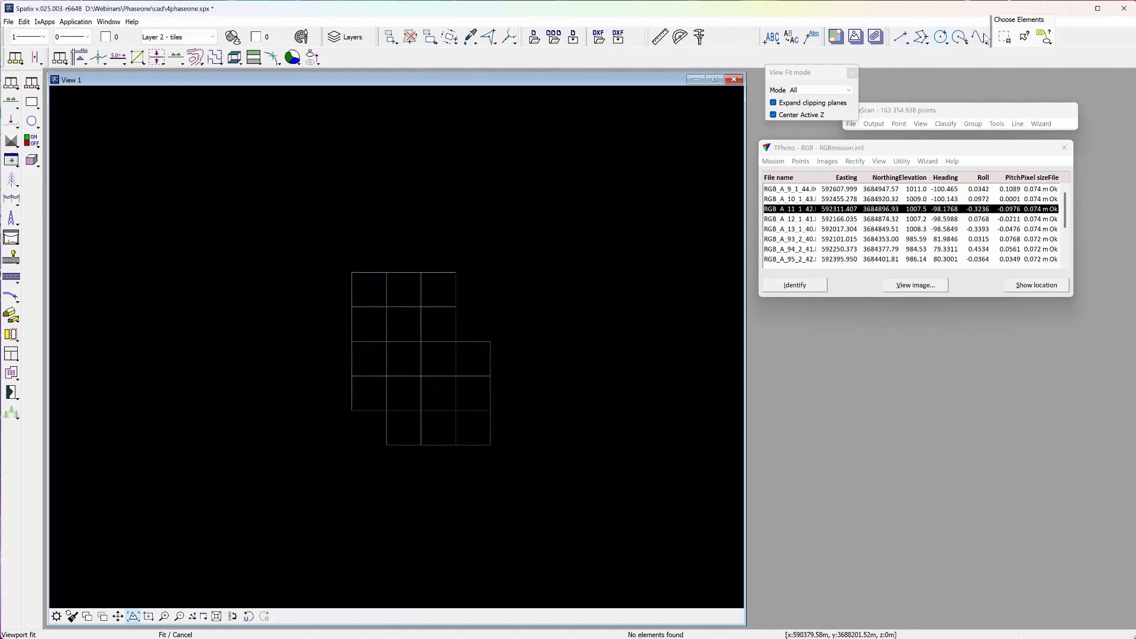
# Select all 17 grid tiles and rectify the mosaic into RGB-prefixed GeoTIFF tiles, then dismiss the timing report
pyautogui.click(1006, 37)
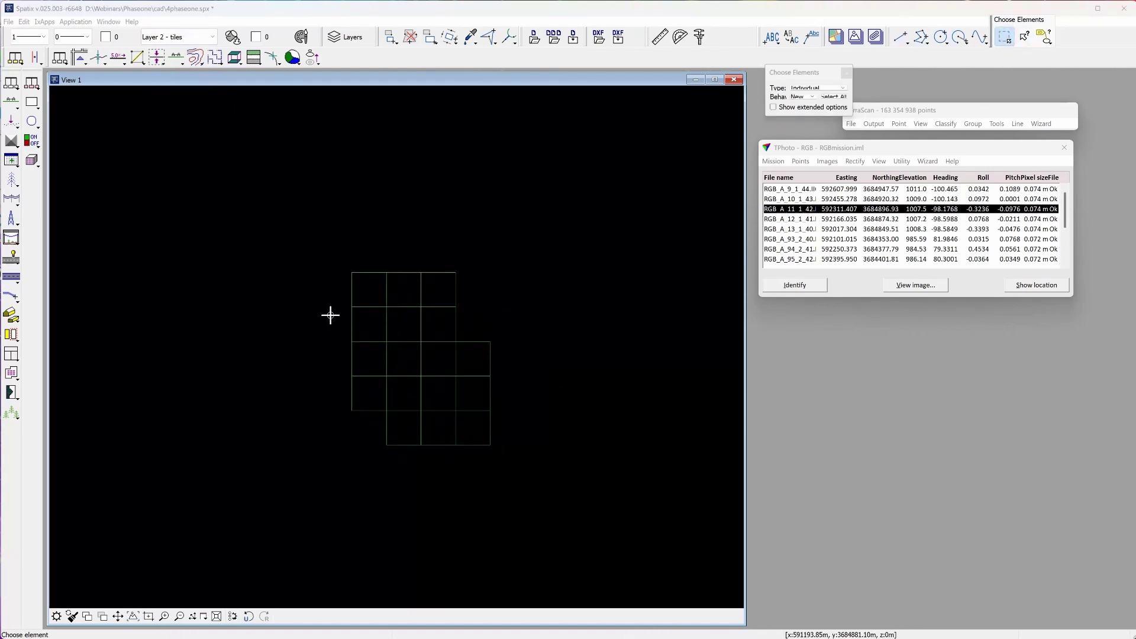
pyautogui.moveTo(320, 248); pyautogui.dragTo(531, 506)
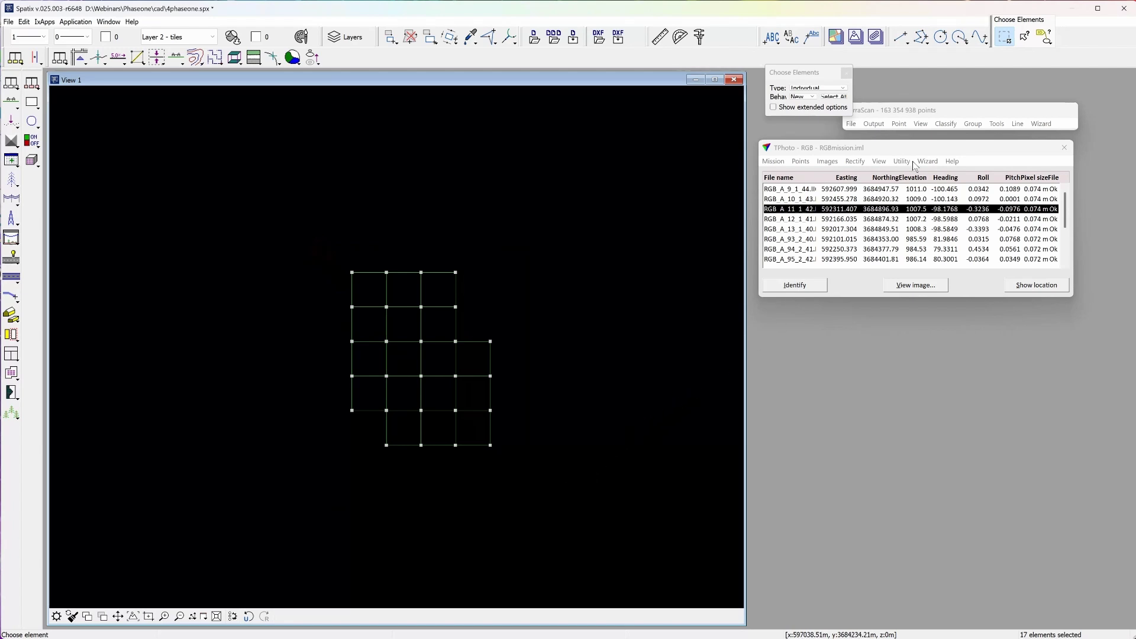
pyautogui.click(854, 161)
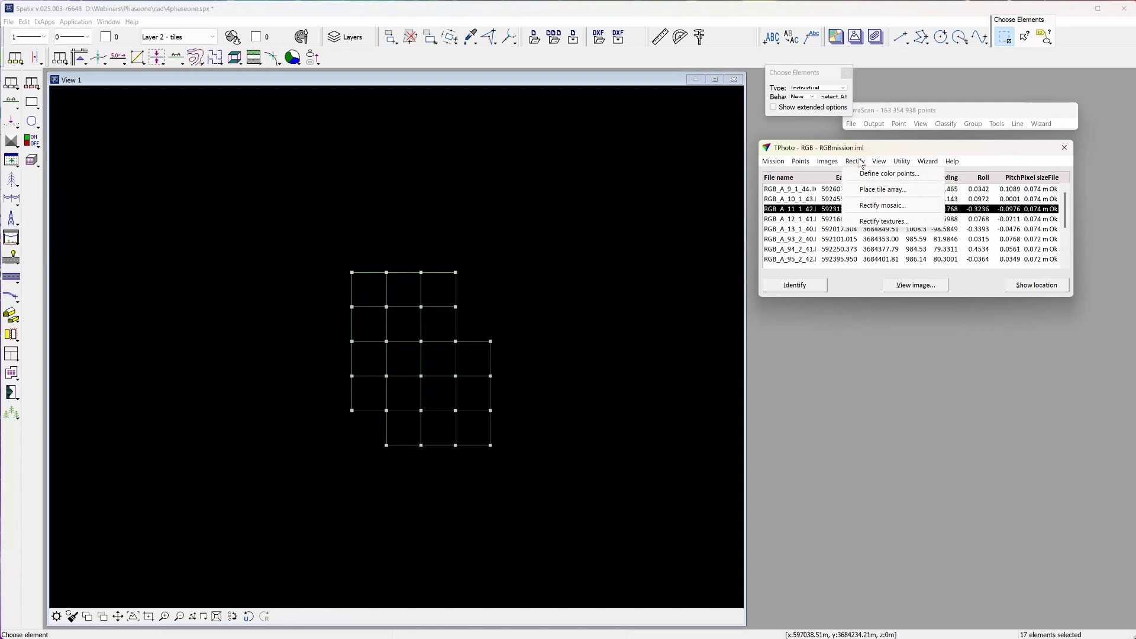
pyautogui.click(890, 205)
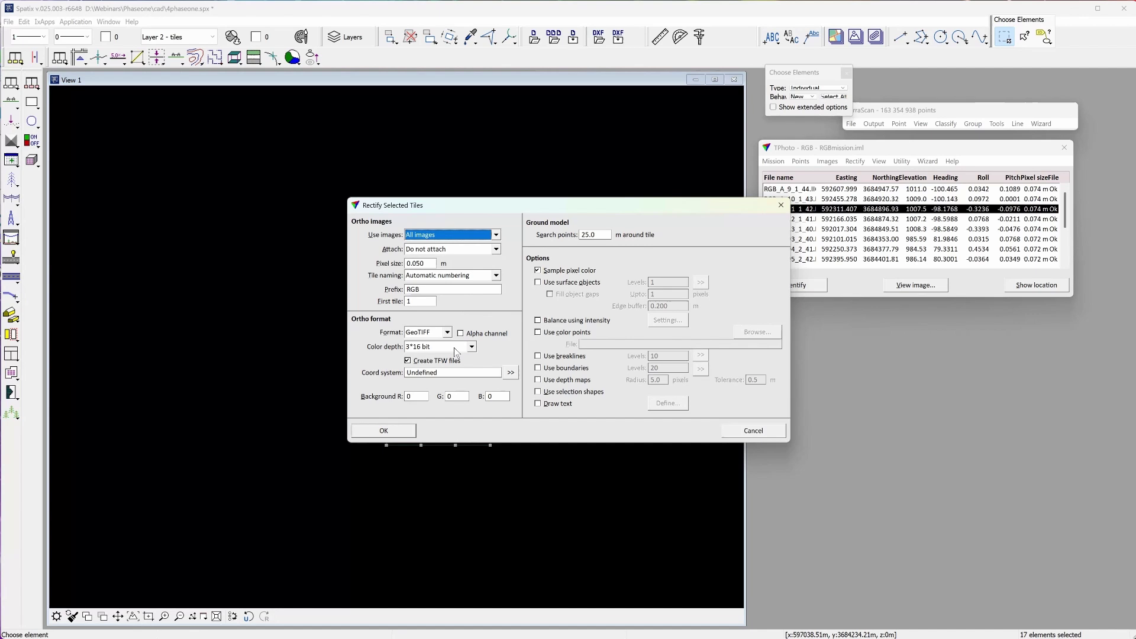
pyautogui.click(404, 432)
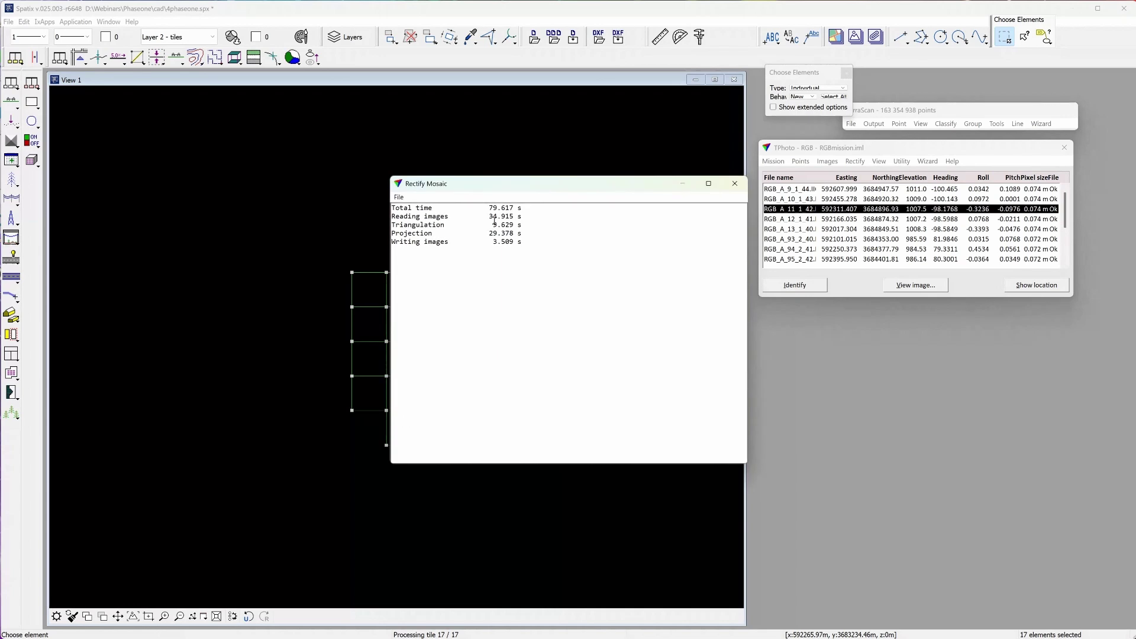
pyautogui.click(735, 184)
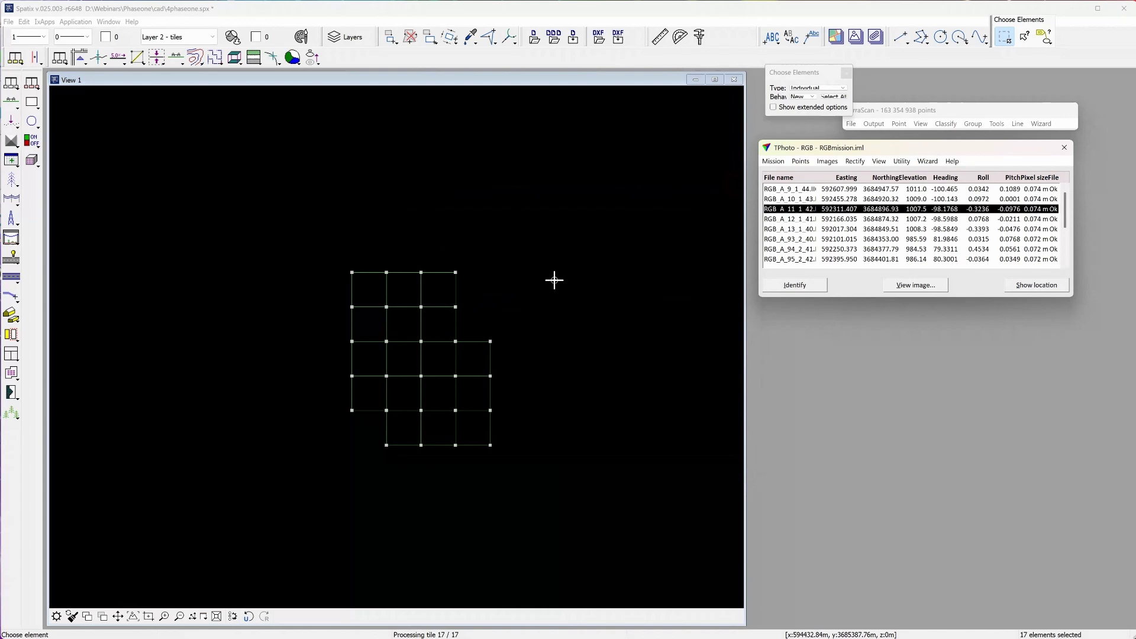
# In Manage Raster References, attach the RGB ortho tile files from the ortho folder
pyautogui.click(30, 83)
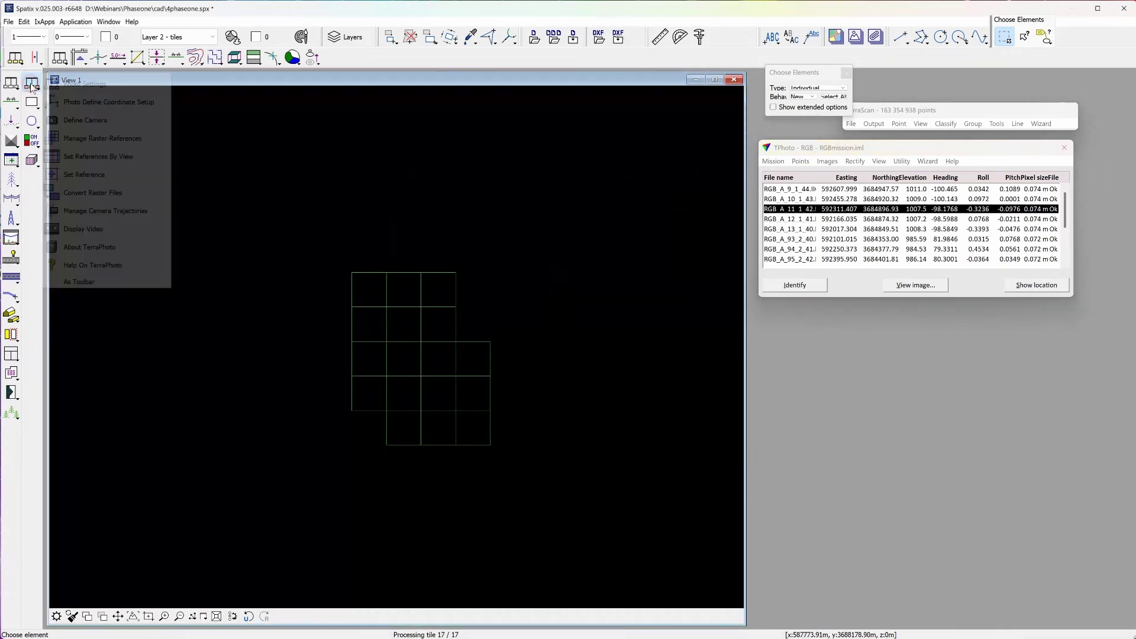
pyautogui.click(72, 139)
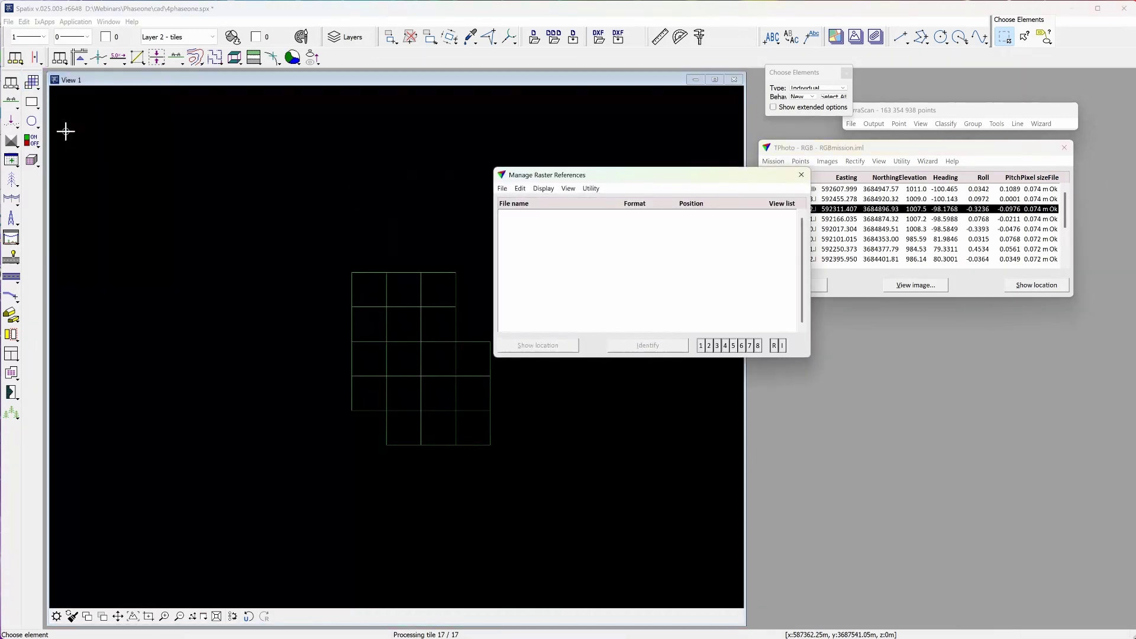
pyautogui.click(503, 188)
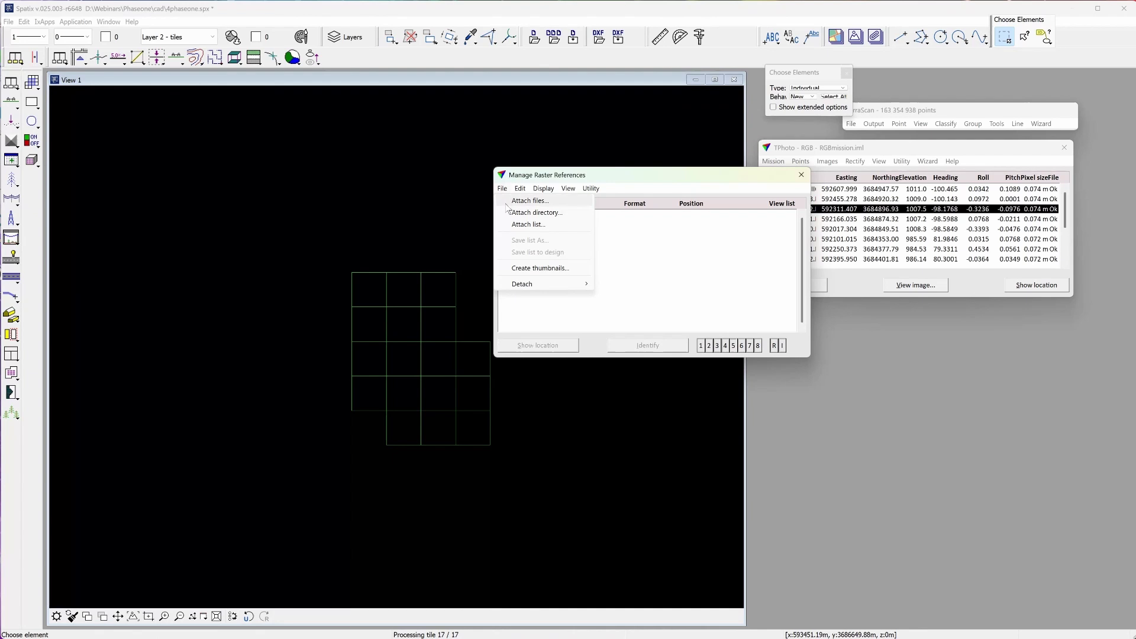
pyautogui.click(506, 204)
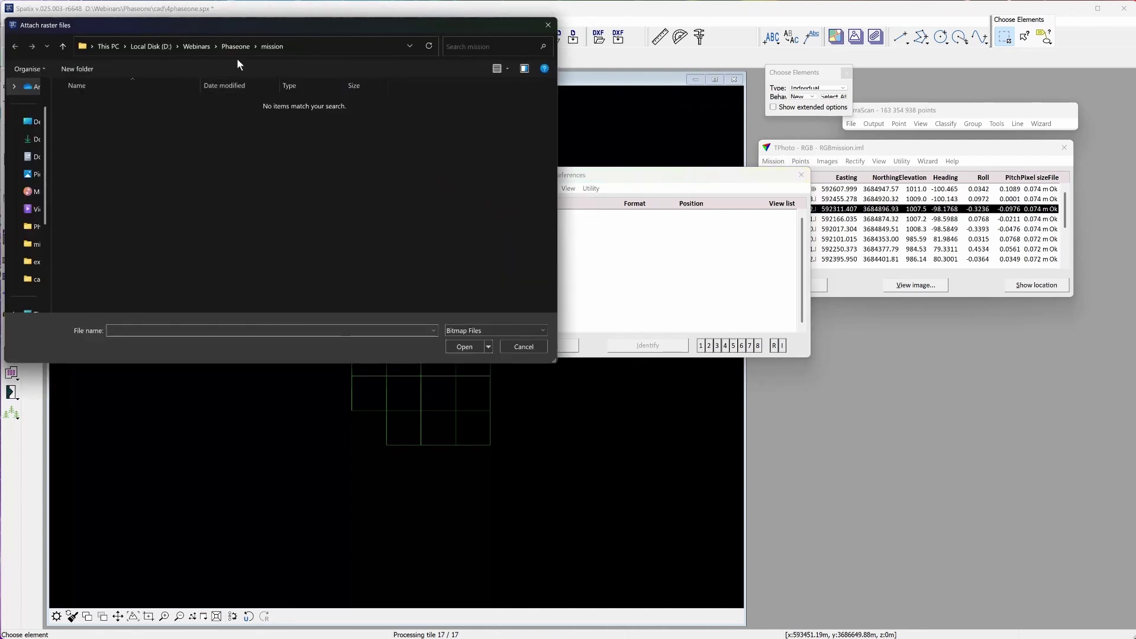
pyautogui.doubleClick(131, 252)
pyautogui.moveTo(62, 96); pyautogui.dragTo(260, 298)
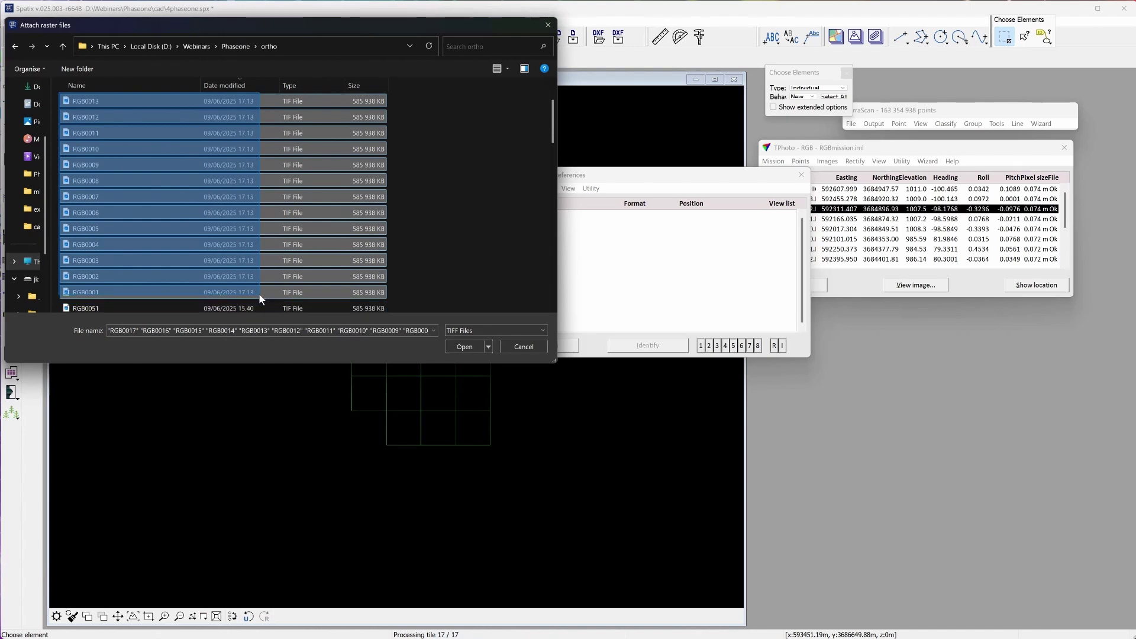
pyautogui.click(470, 344)
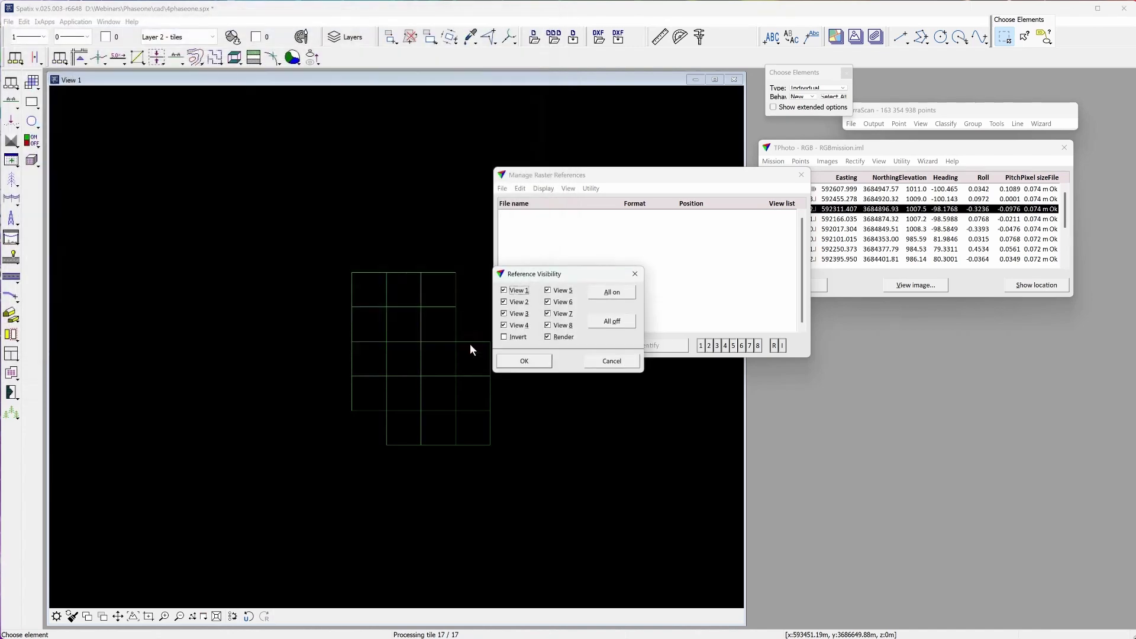
# Display the attached rasters in View 1 only to preview the mosaic, then hide them from View 1 again
pyautogui.click(605, 321)
pyautogui.click(503, 290)
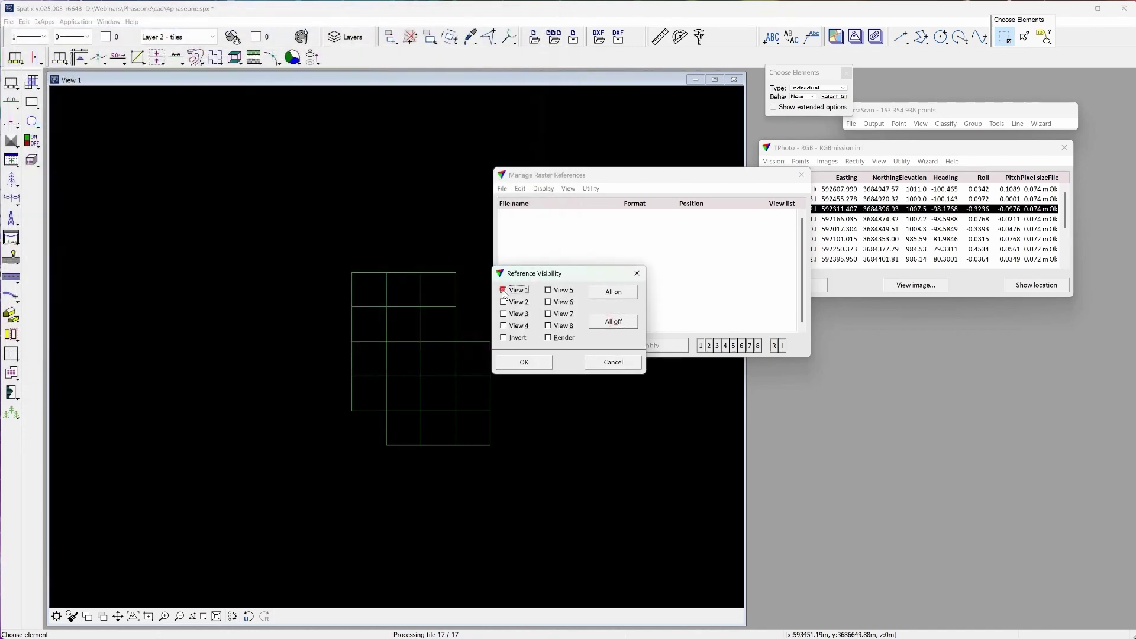
pyautogui.click(523, 362)
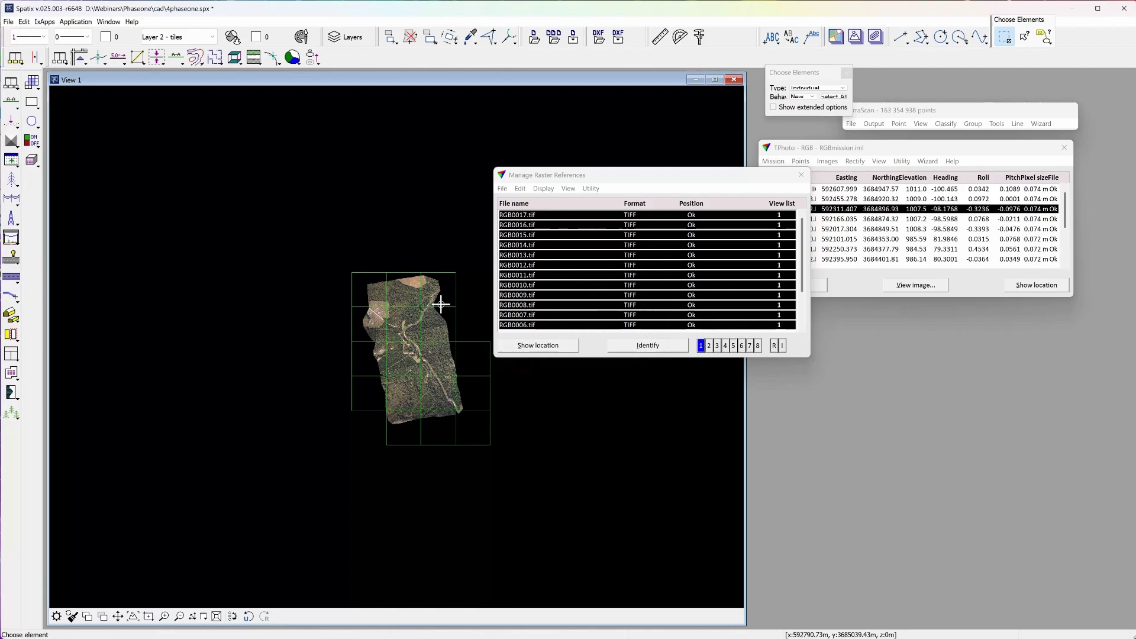
pyautogui.scroll(2, 417, 353)
pyautogui.scroll(2, 418, 352)
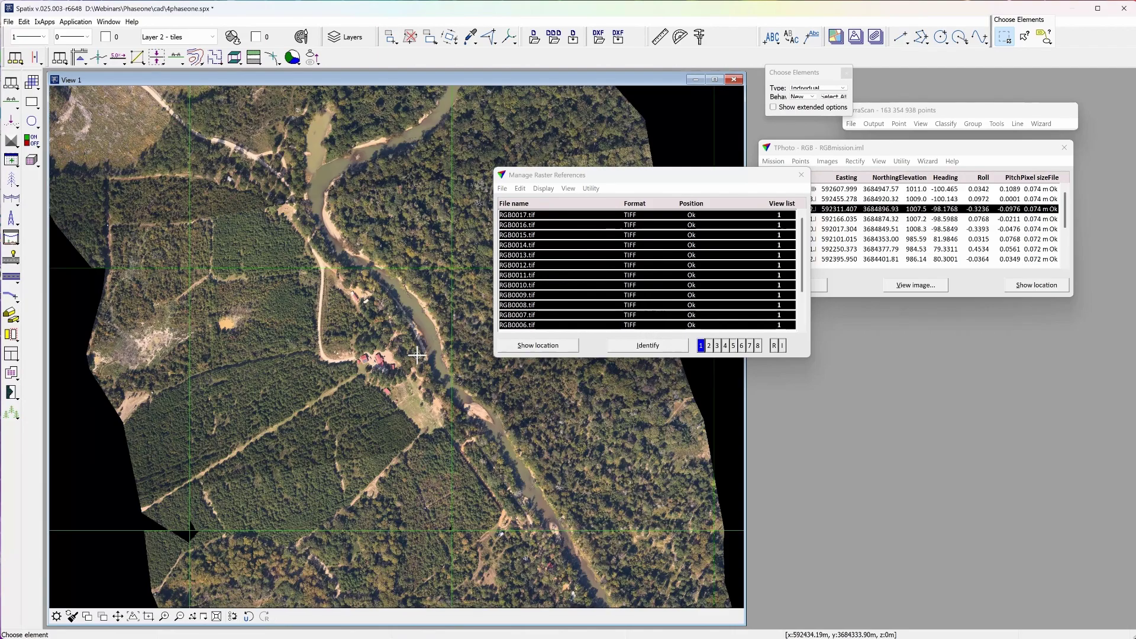
pyautogui.moveTo(409, 302); pyautogui.dragTo(404, 402, button='middle')
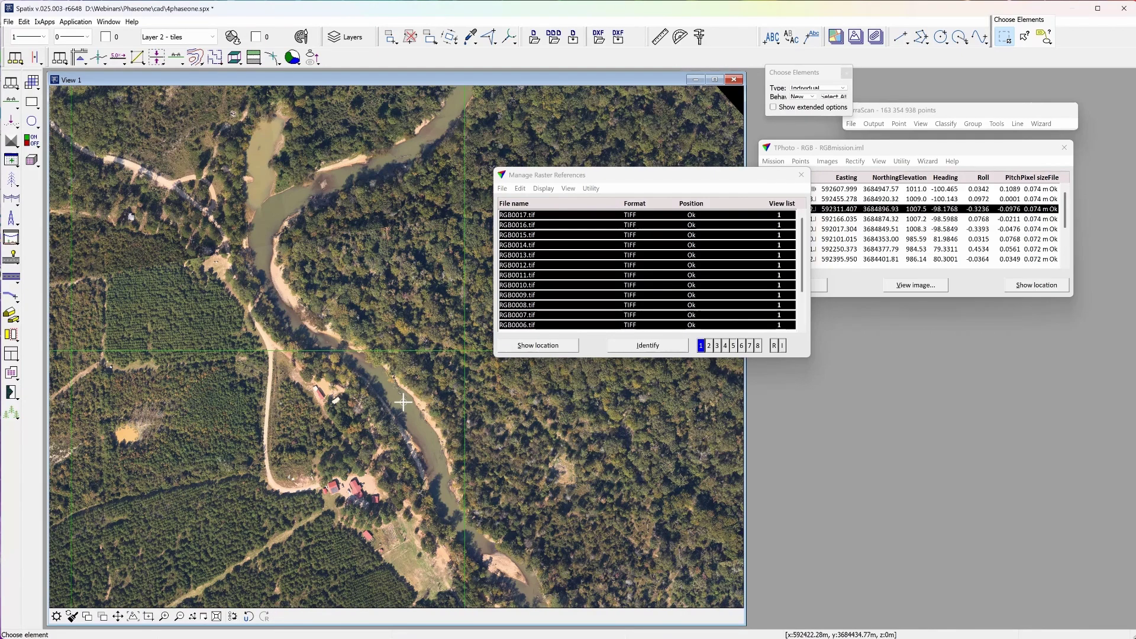
pyautogui.scroll(-2, 405, 401)
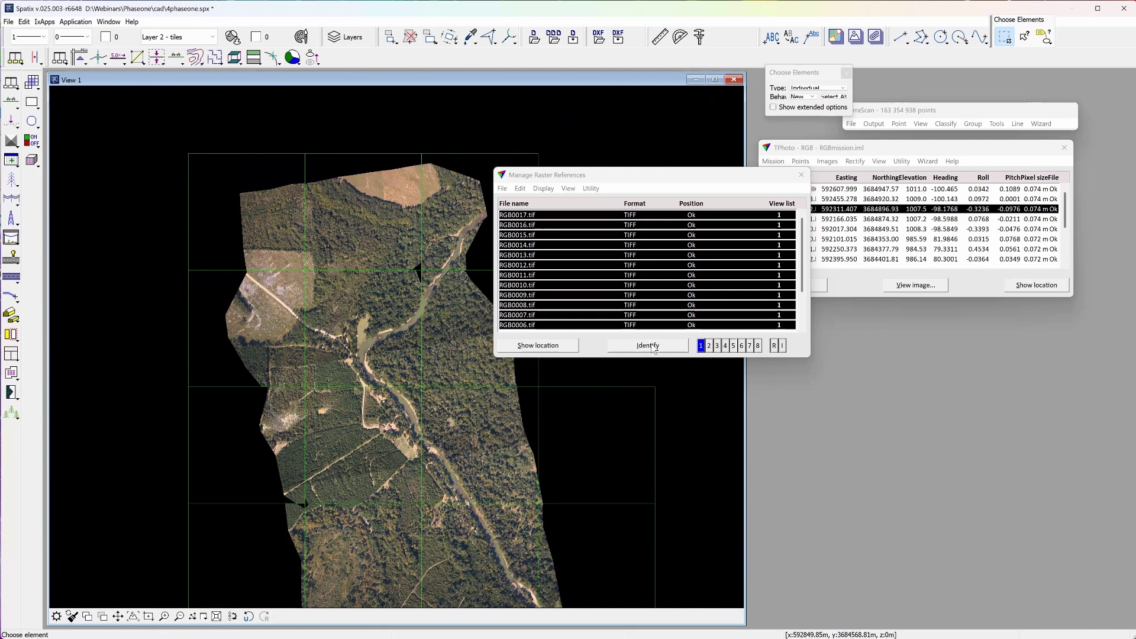
pyautogui.click(701, 345)
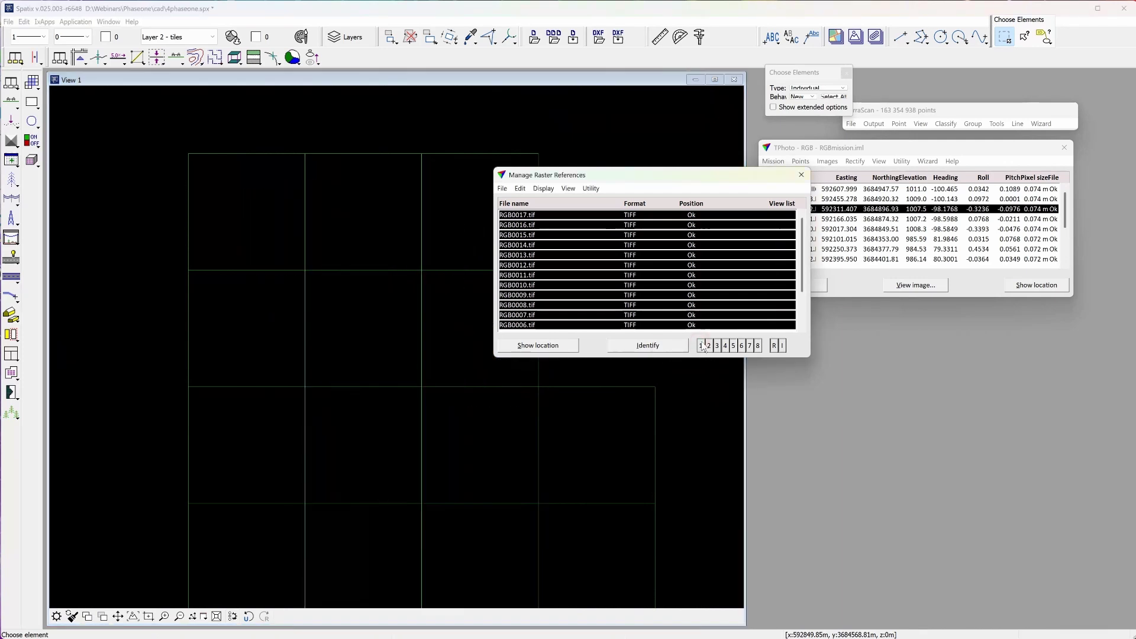
# Close the raster manager and set the TerraScan display mode to All On classes, drawing the point cloud in View 1
pyautogui.click(801, 175)
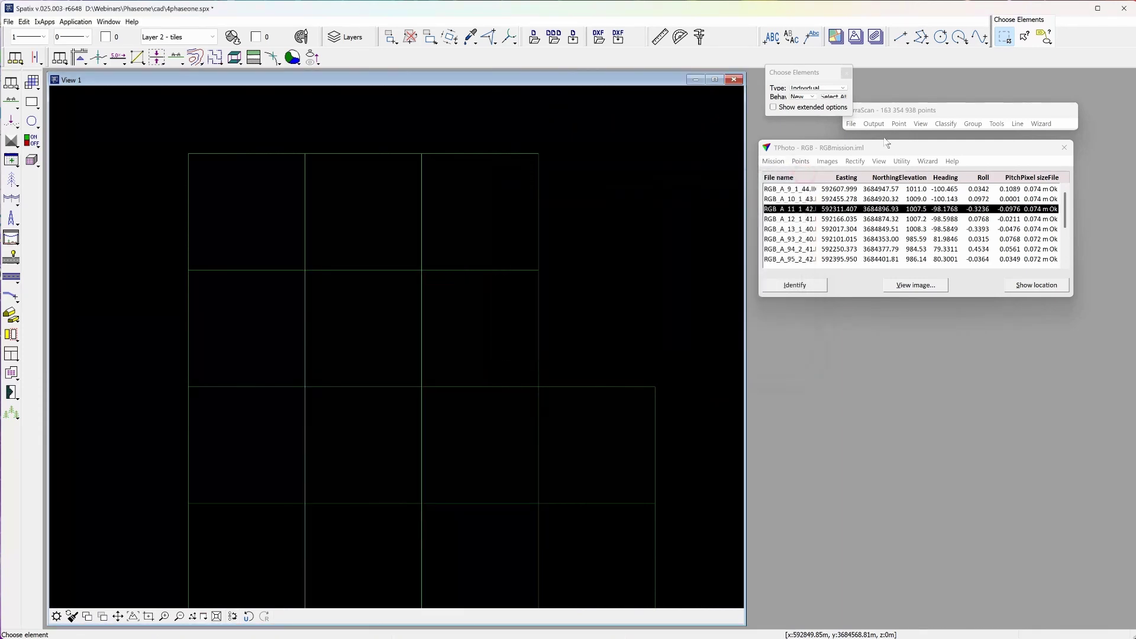
pyautogui.click(920, 125)
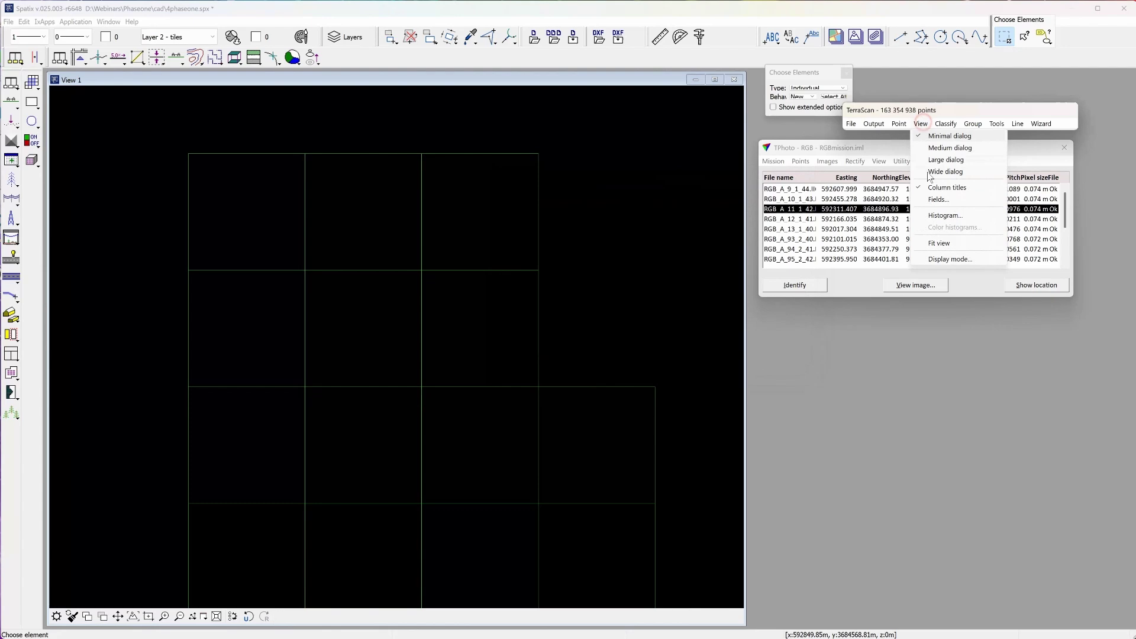
pyautogui.click(946, 260)
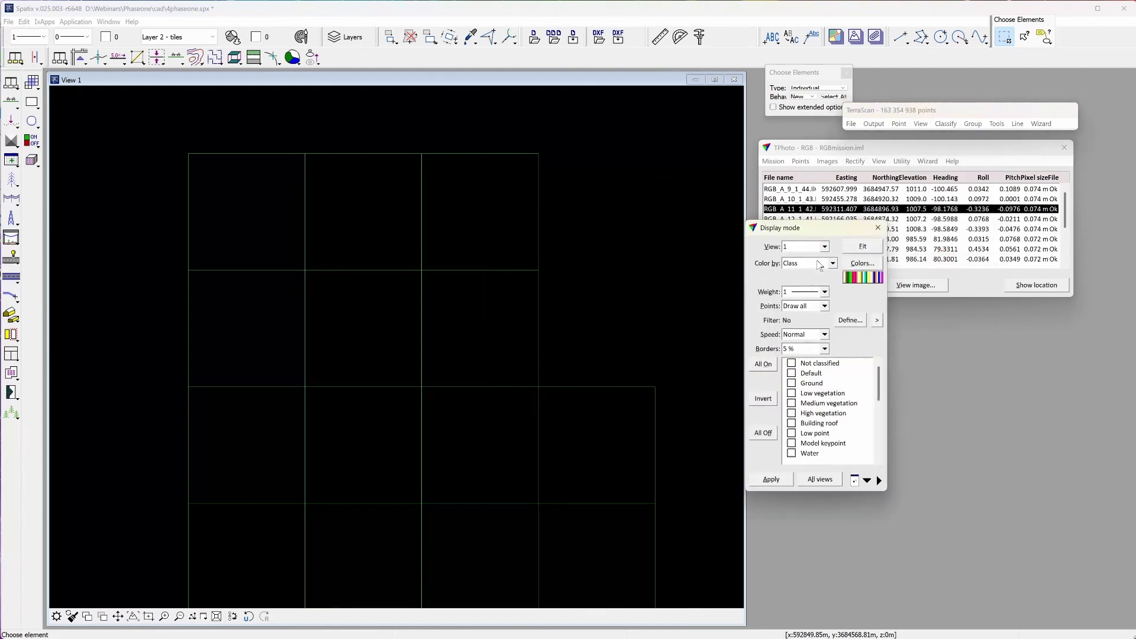
pyautogui.click(770, 364)
pyautogui.click(780, 481)
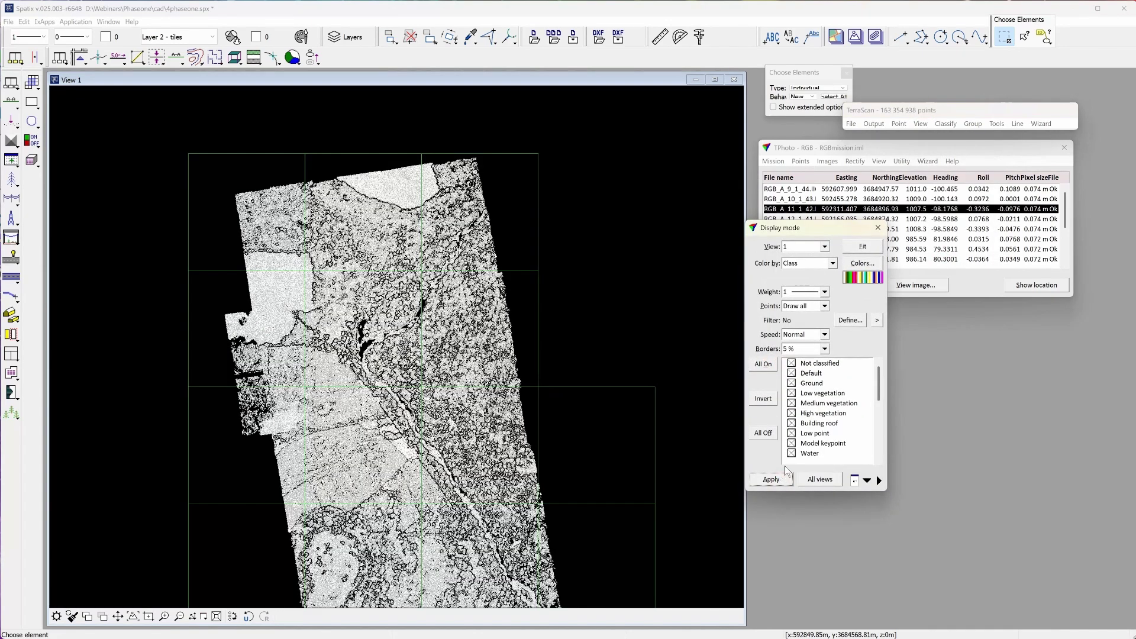
pyautogui.click(809, 265)
pyautogui.click(810, 265)
pyautogui.click(877, 228)
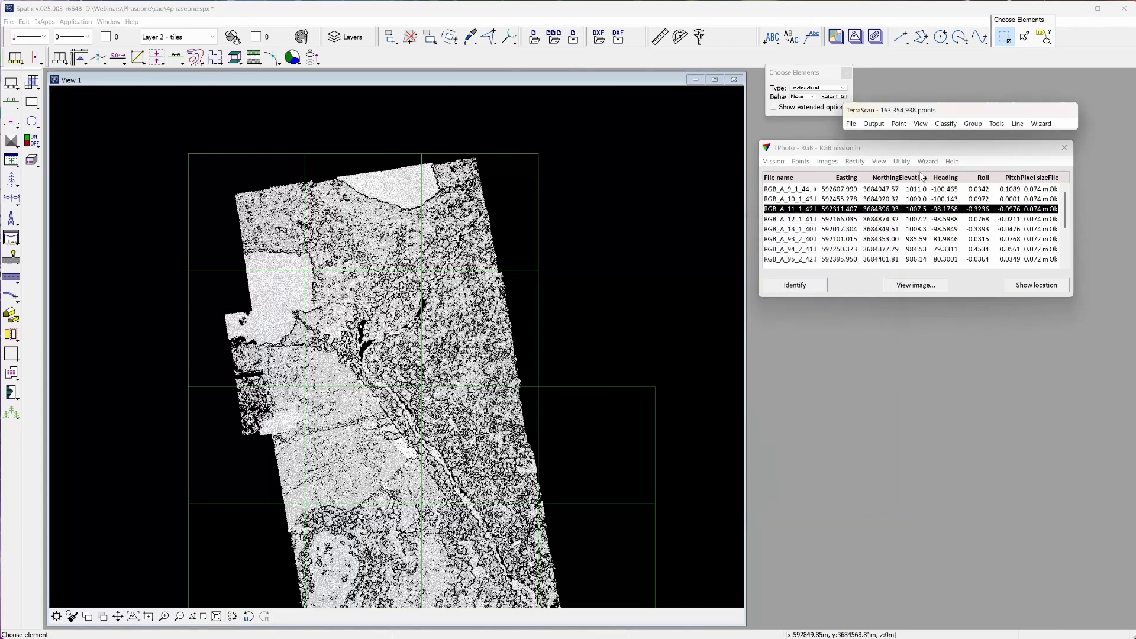
pyautogui.click(998, 124)
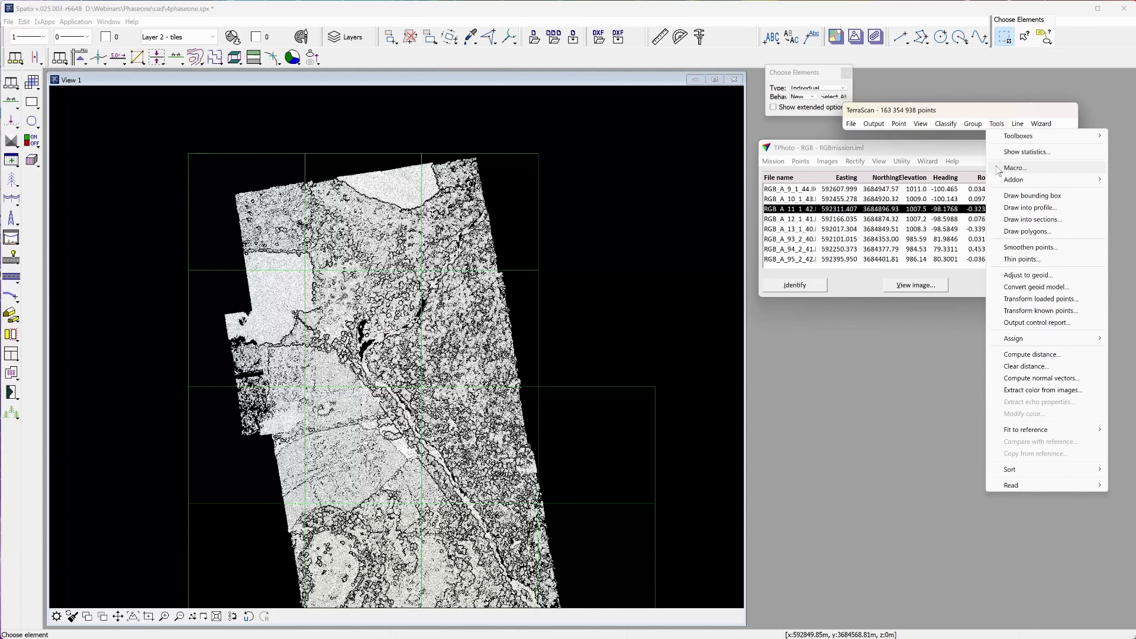
# Extract point colours from Raw images with Mapping checked and Use depth maps unchecked, and run the extraction
pyautogui.click(1040, 392)
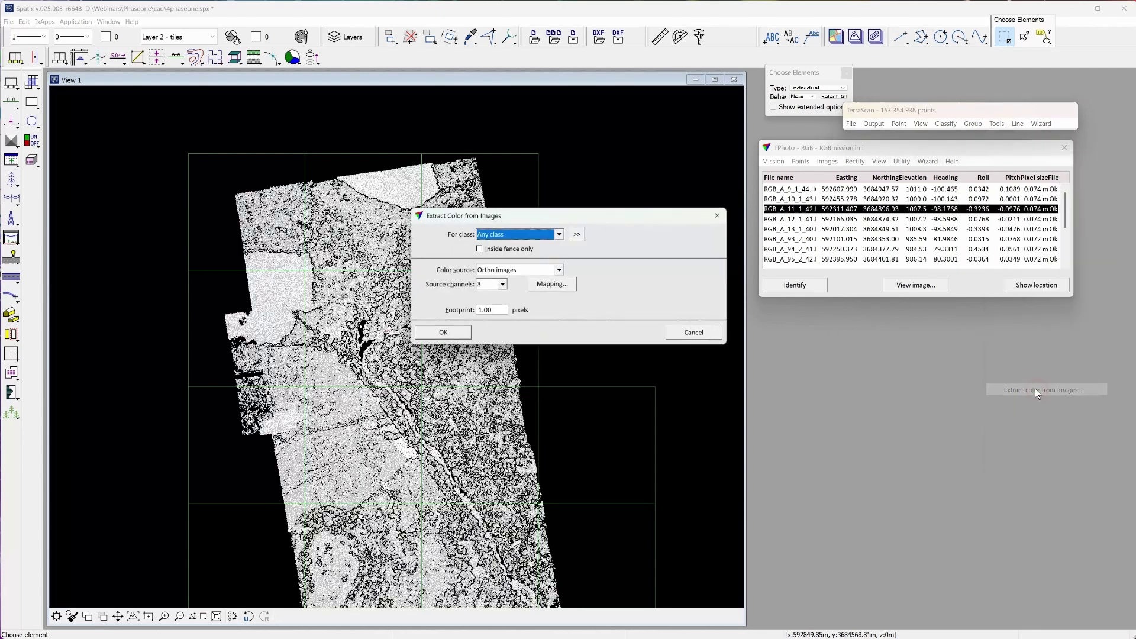
pyautogui.click(558, 269)
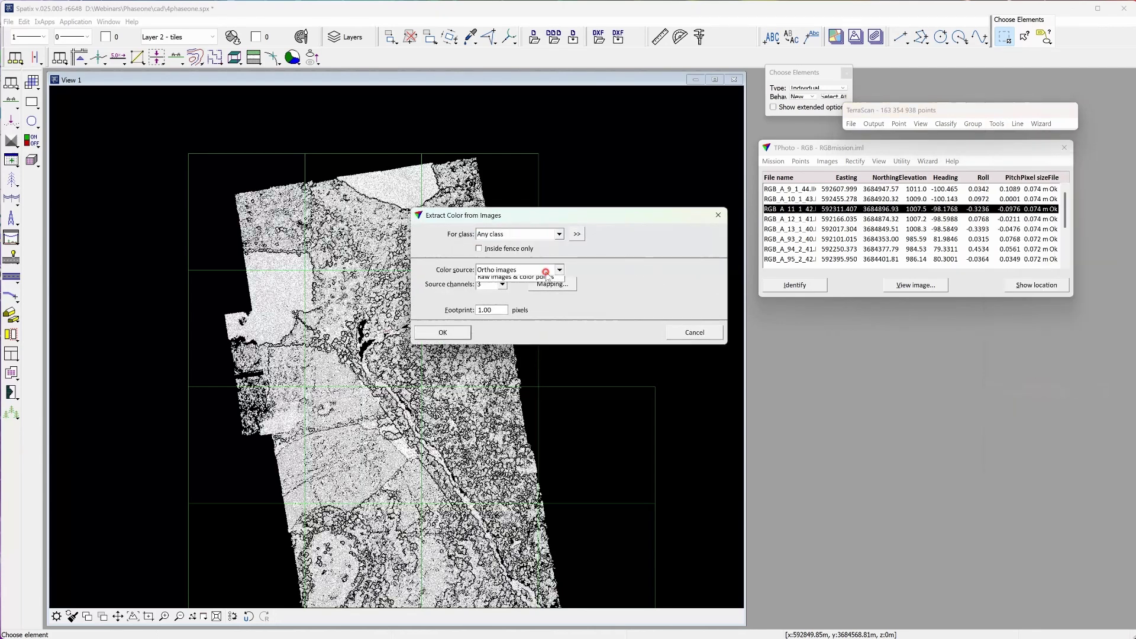
pyautogui.click(549, 290)
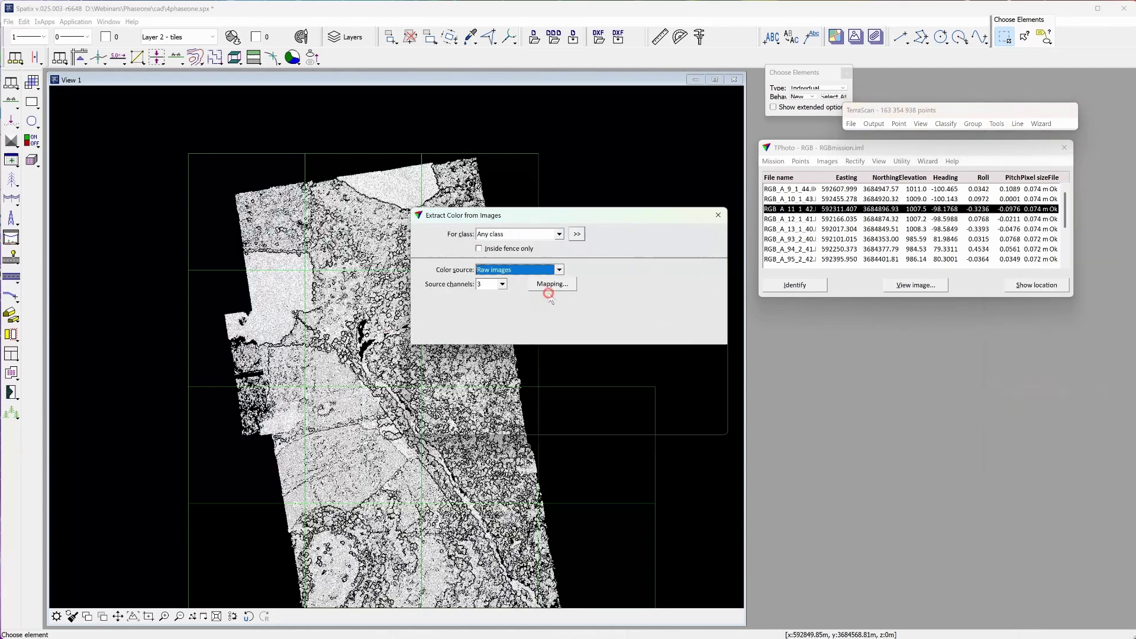
pyautogui.click(502, 284)
pyautogui.click(553, 285)
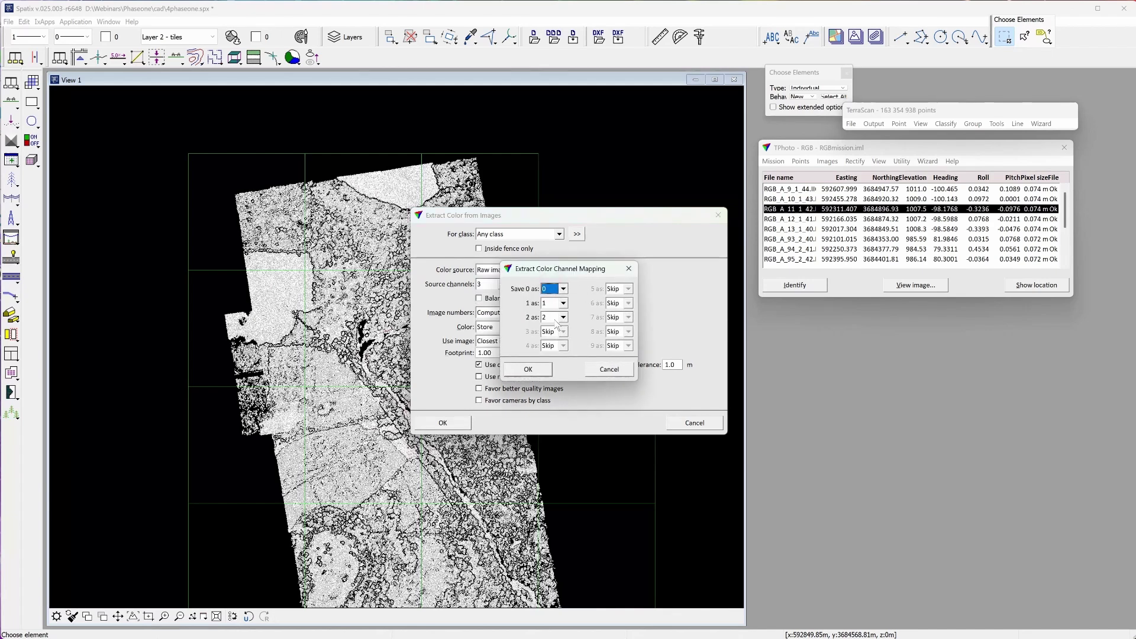
pyautogui.click(549, 369)
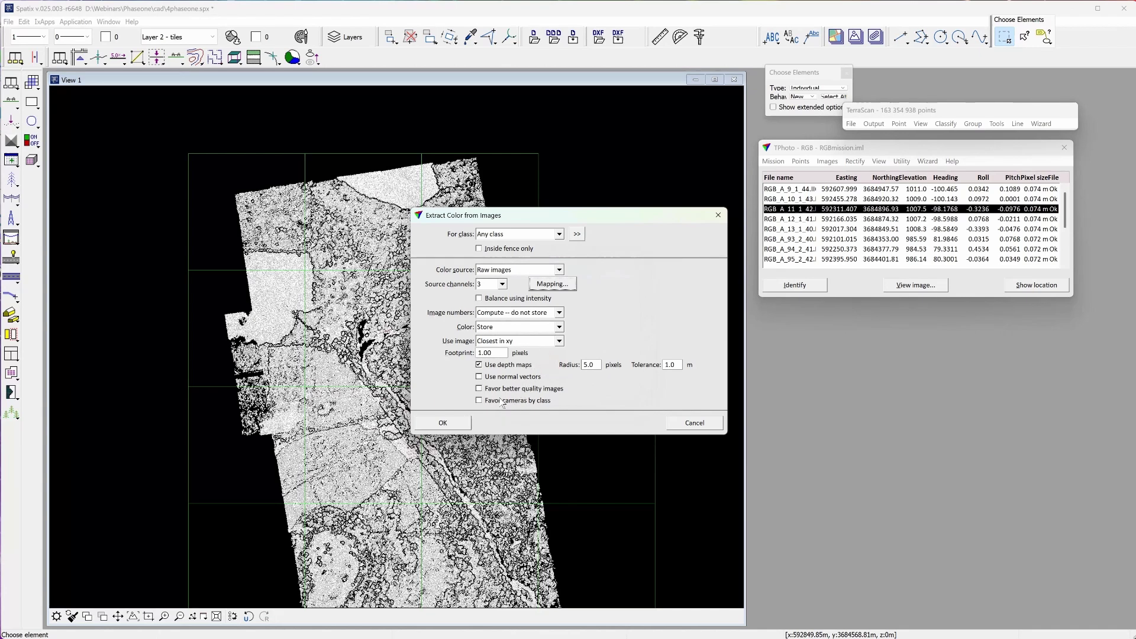
pyautogui.click(502, 364)
pyautogui.click(449, 423)
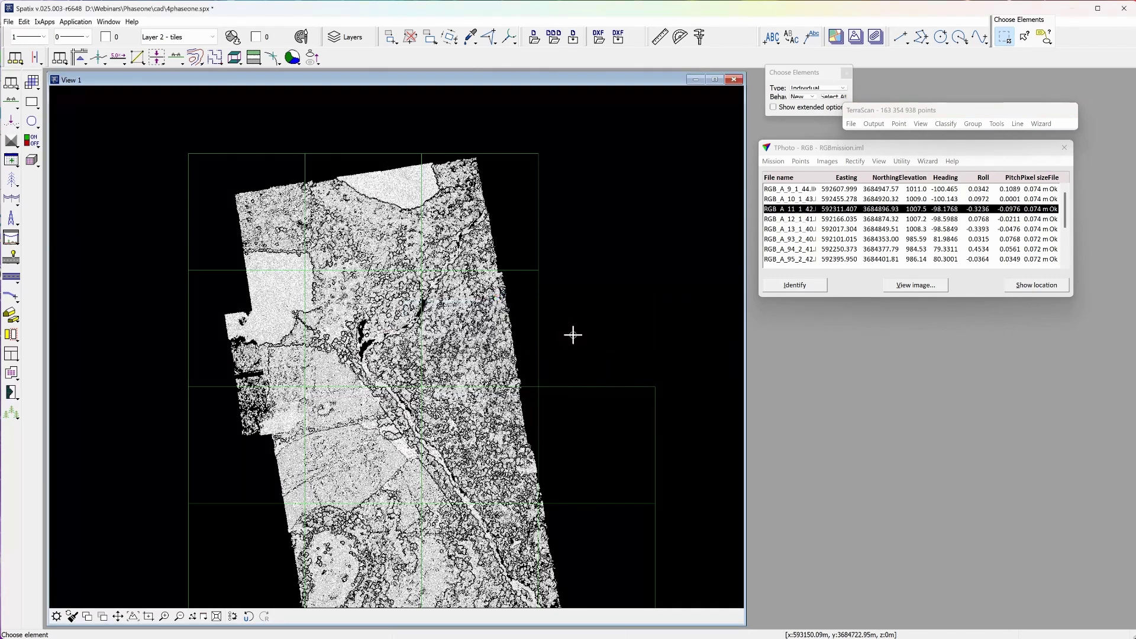
# Set the display mode Color by to Color and redraw the point cloud in View 1 in its extracted RGB colours
pyautogui.click(921, 123)
pyautogui.click(940, 260)
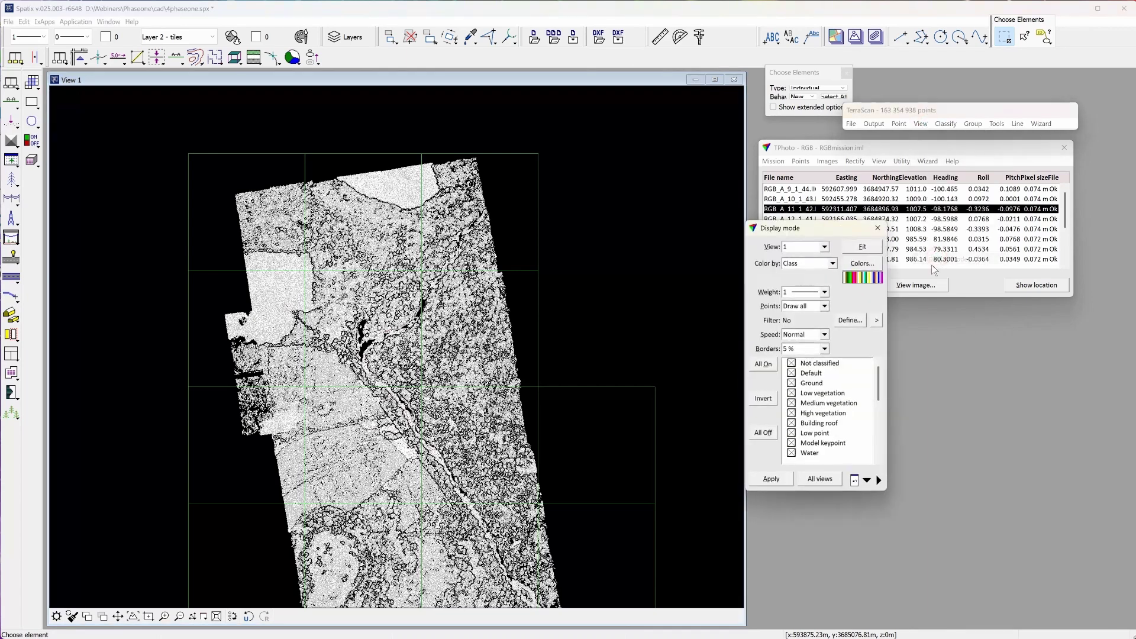
pyautogui.click(812, 262)
pyautogui.click(800, 305)
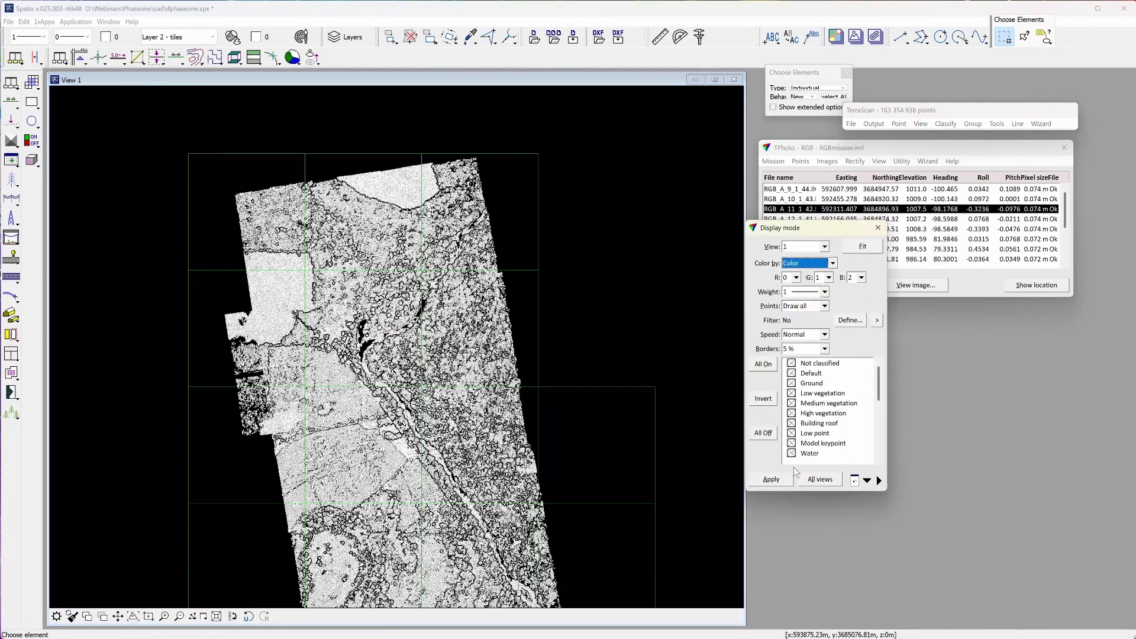
pyautogui.click(772, 479)
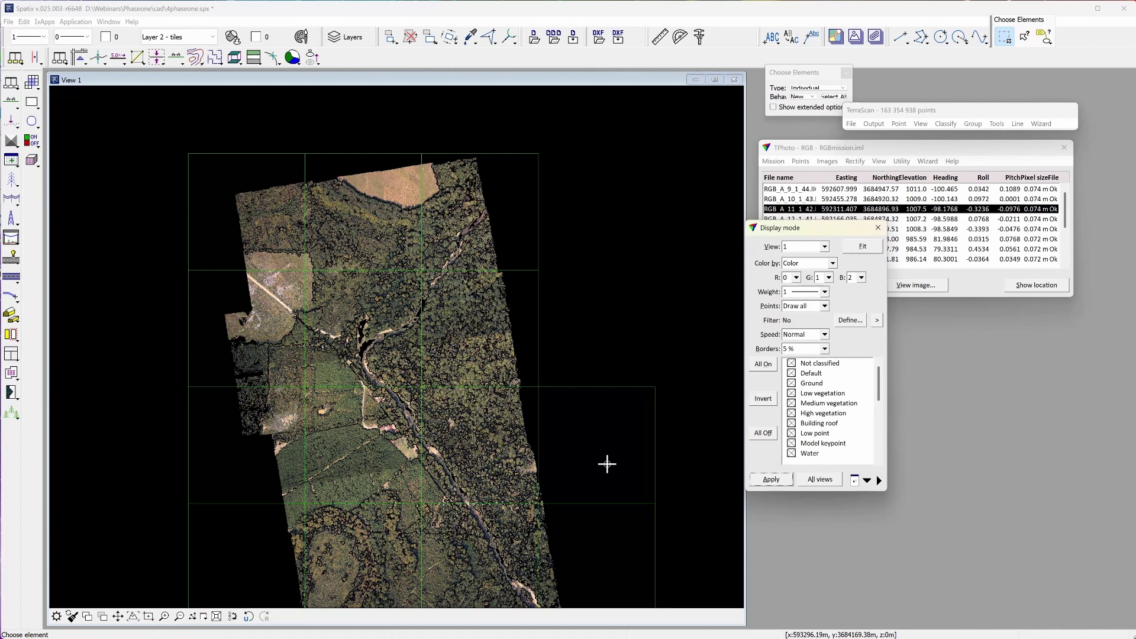
pyautogui.moveTo(667, 337); pyautogui.dragTo(670, 202, button='middle')
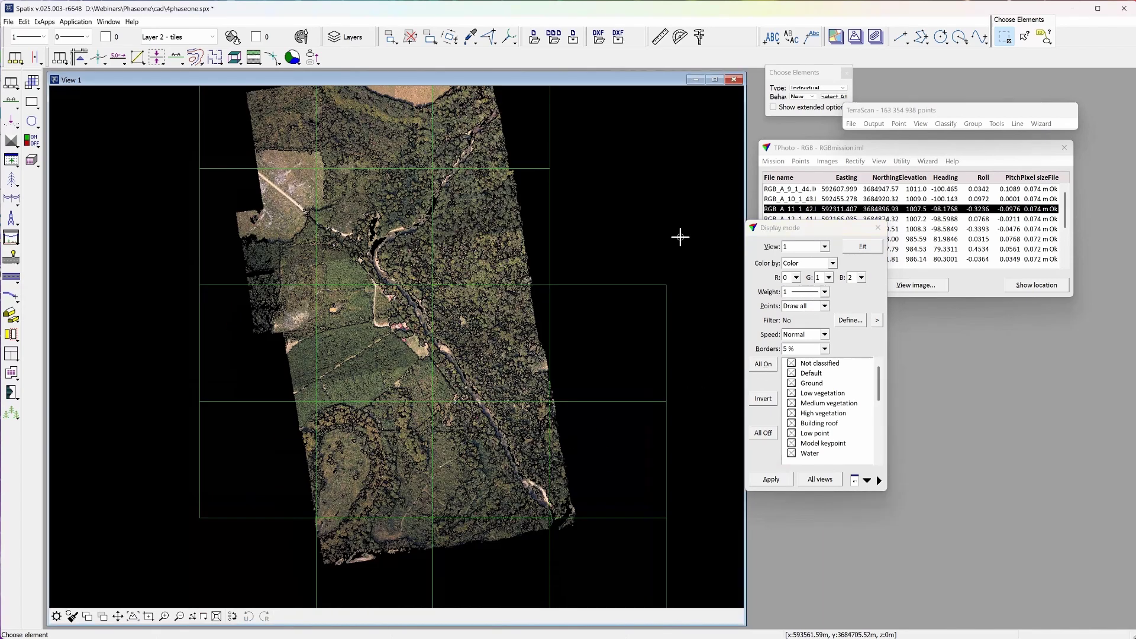
pyautogui.click(781, 480)
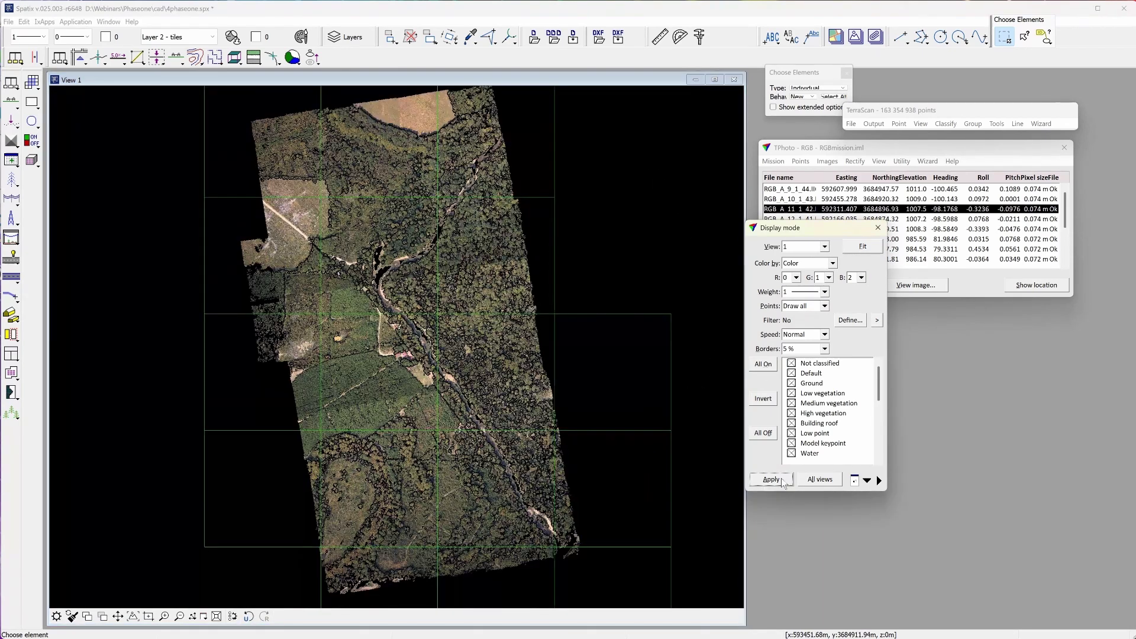
pyautogui.click(879, 228)
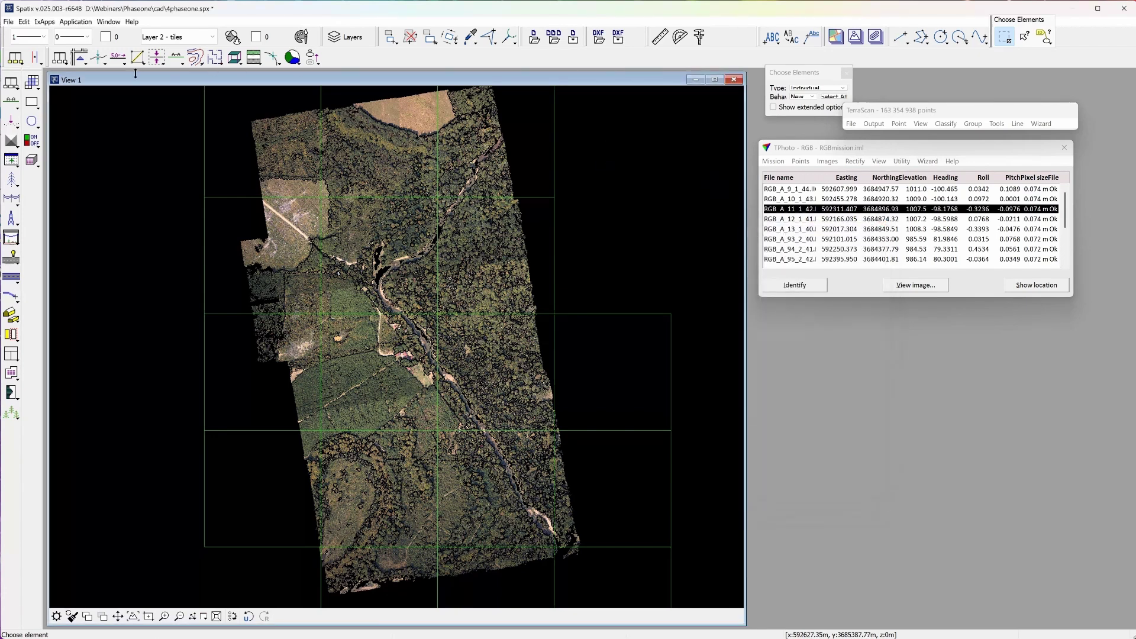
# In the camera definition, convert the Australis calibration using the AUS file from the calibration_nir folder and accept the values
pyautogui.click(34, 83)
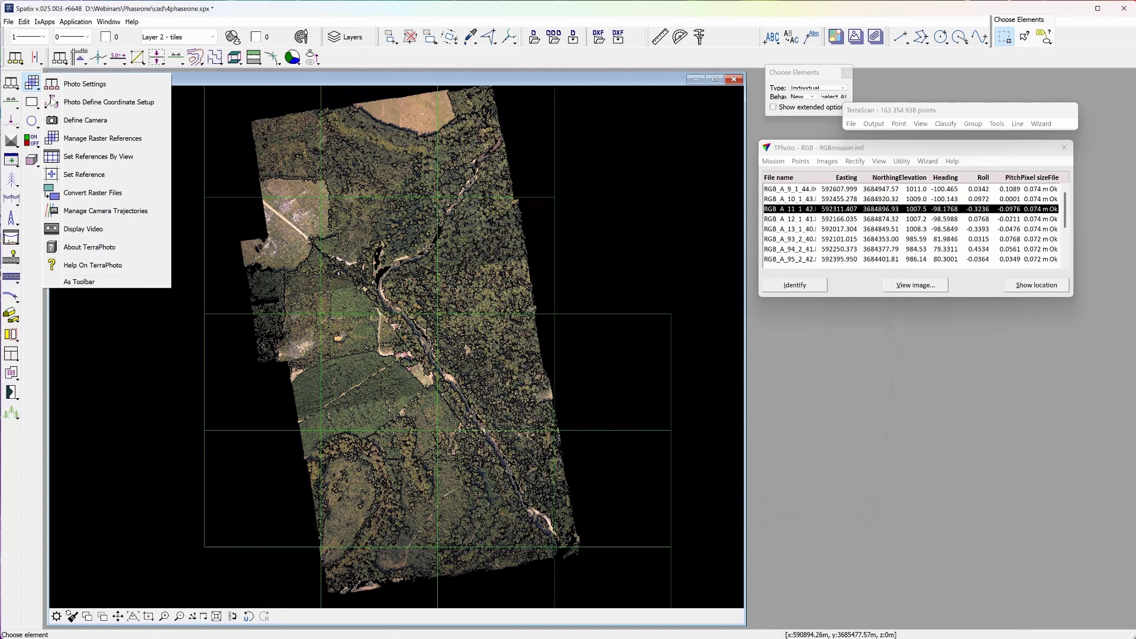
pyautogui.click(76, 122)
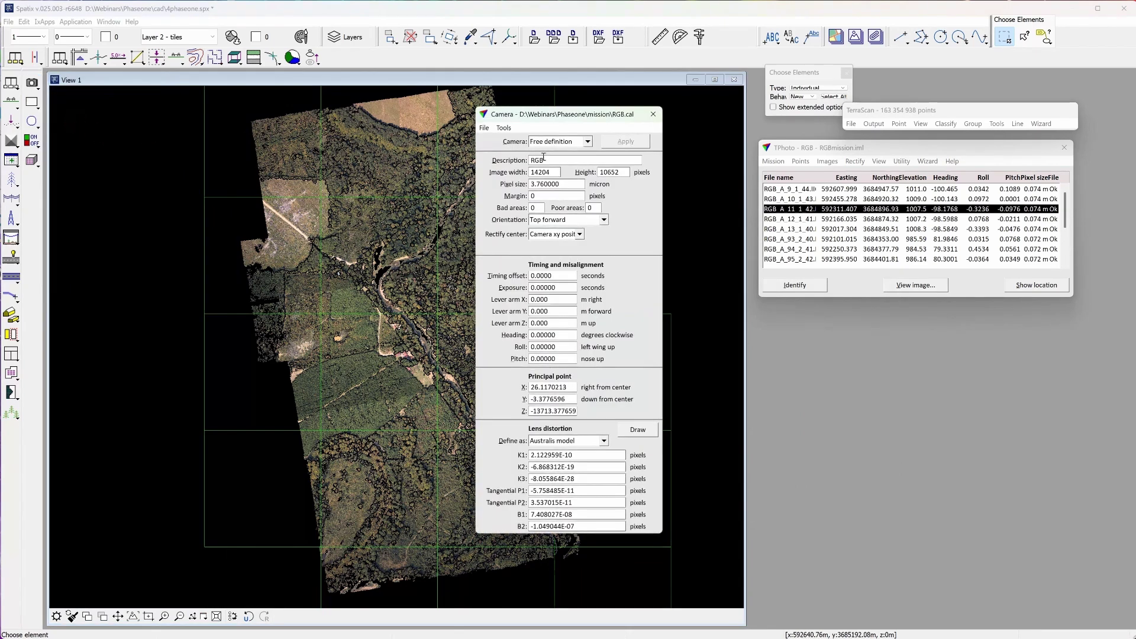
pyautogui.click(503, 128)
pyautogui.moveTo(529, 156)
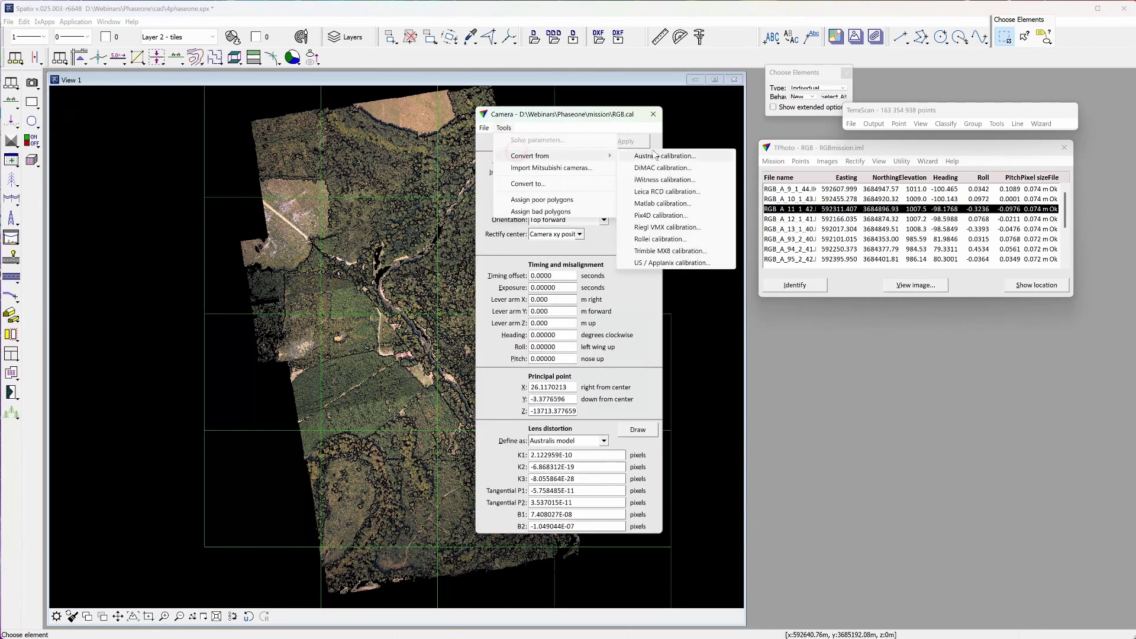
pyautogui.click(682, 161)
pyautogui.click(502, 223)
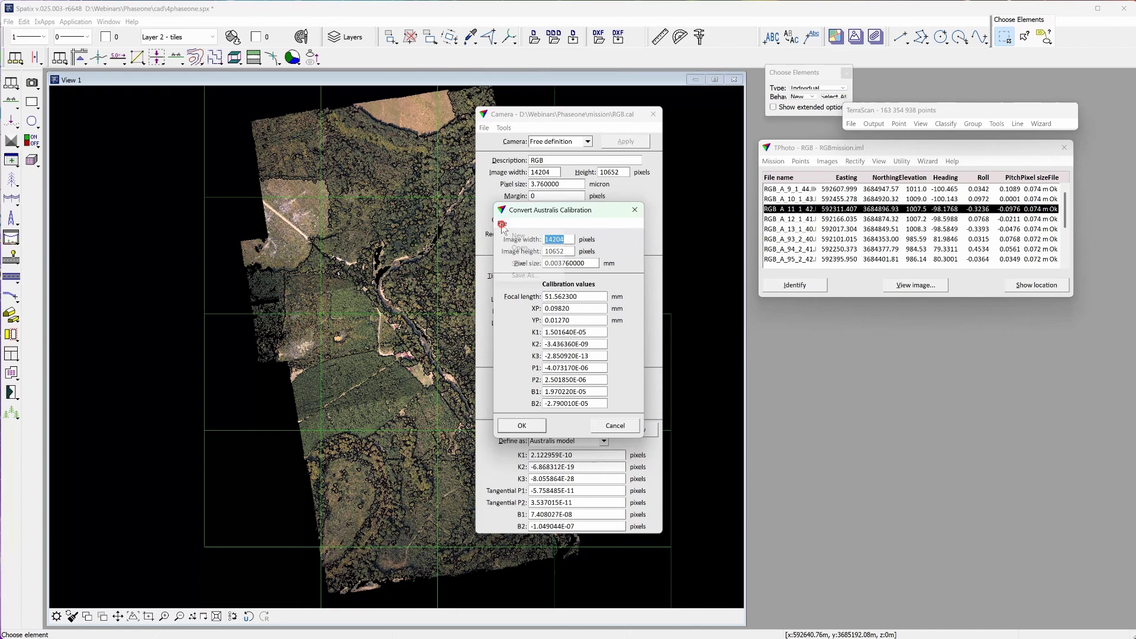
pyautogui.click(520, 248)
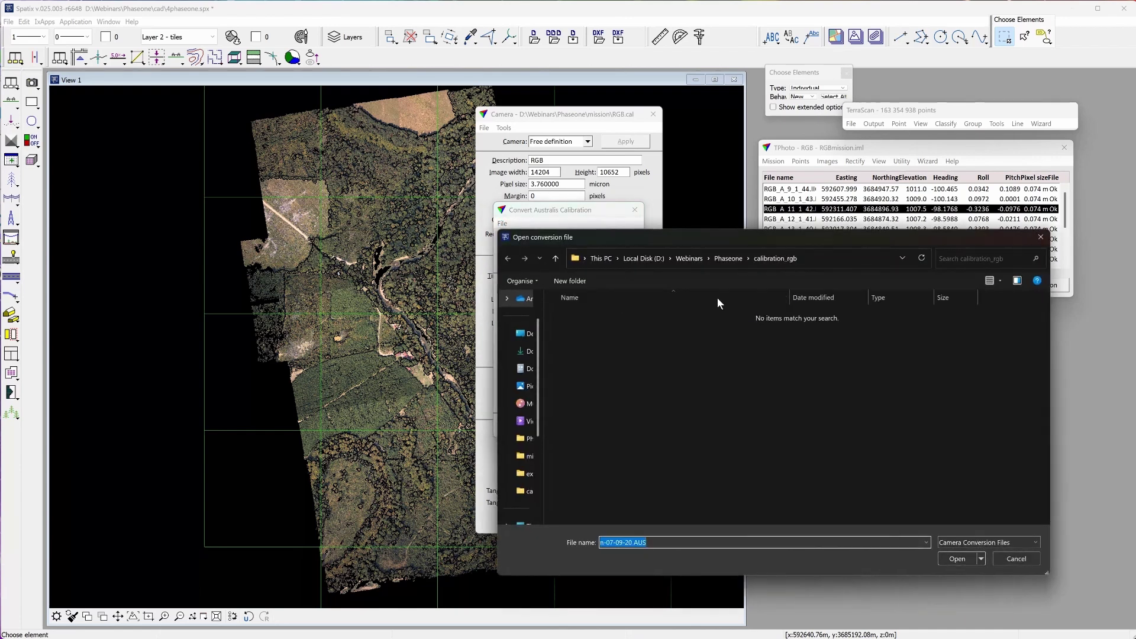
pyautogui.click(742, 256)
pyautogui.doubleClick(630, 327)
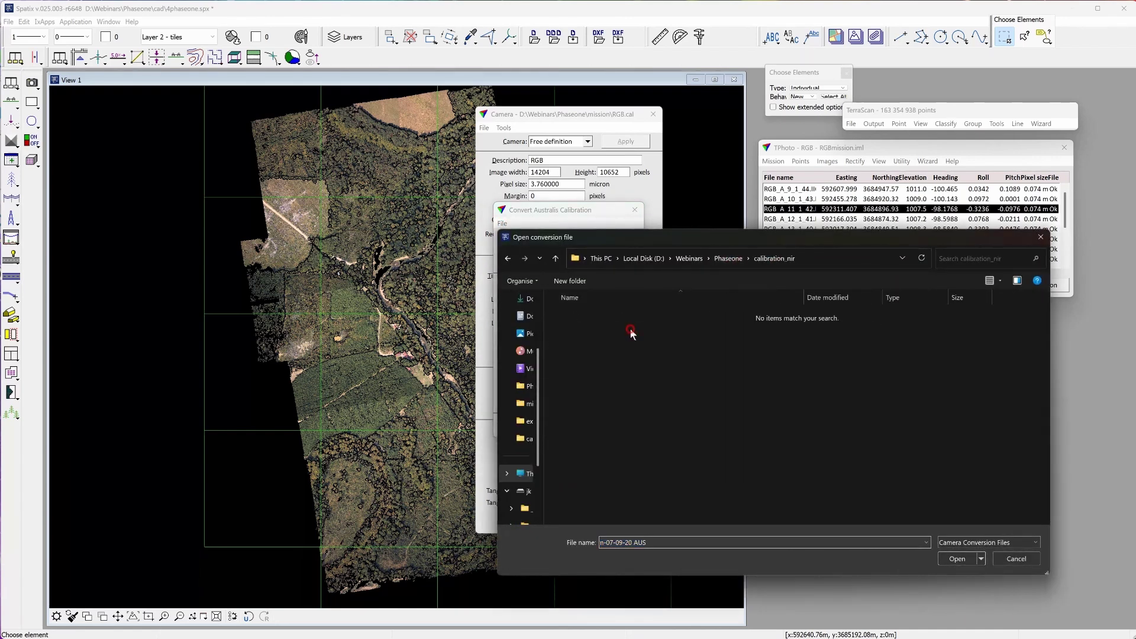
pyautogui.click(981, 542)
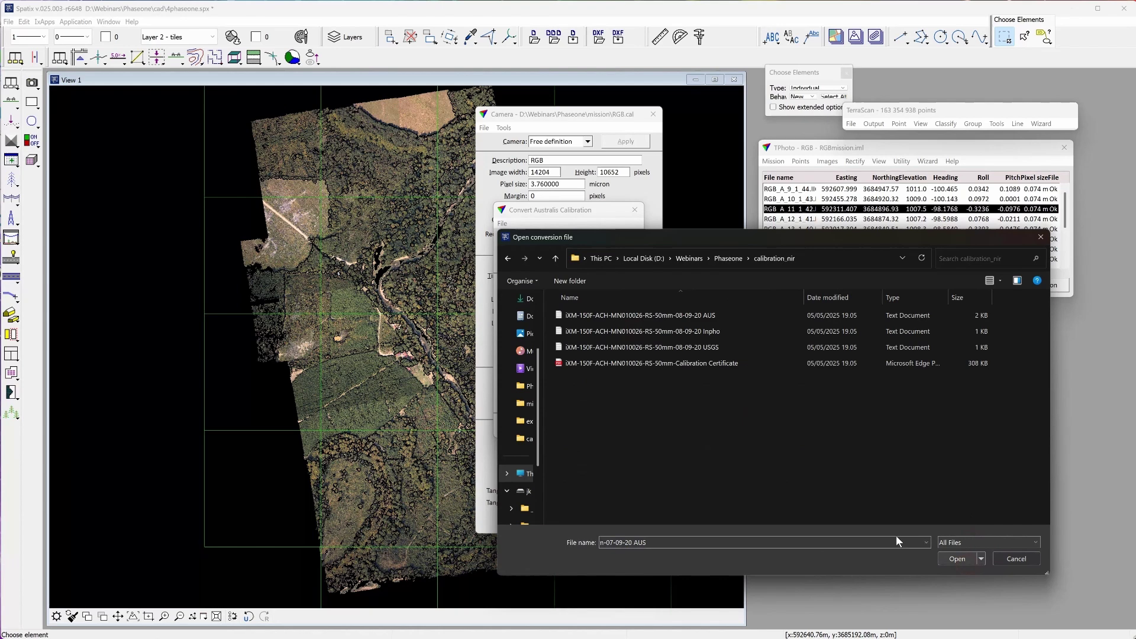
pyautogui.click(725, 316)
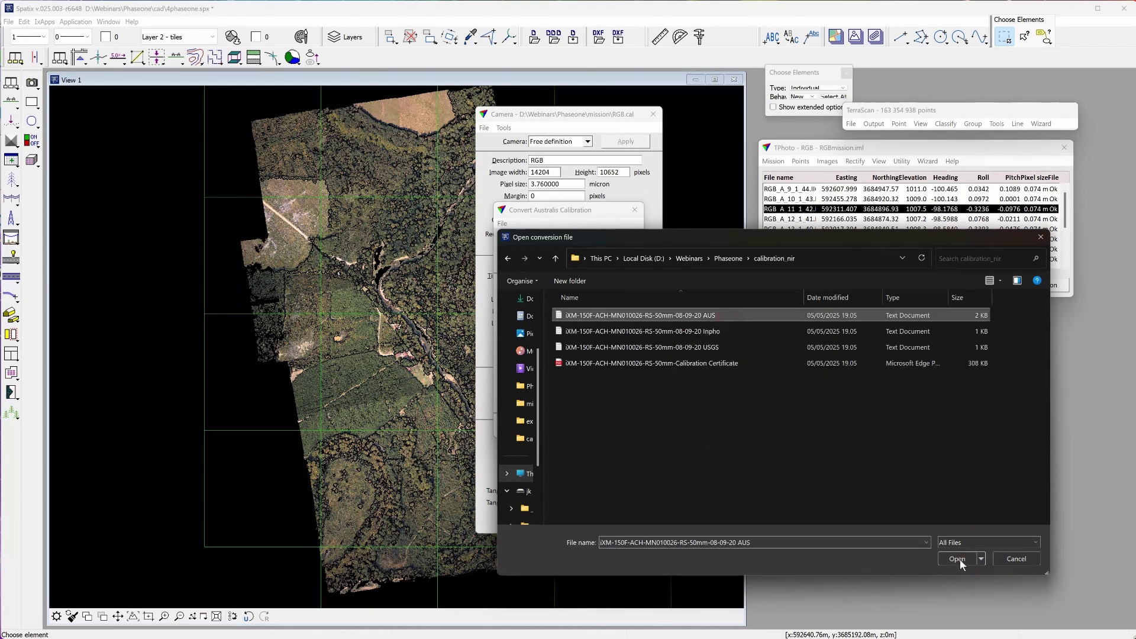
pyautogui.click(963, 555)
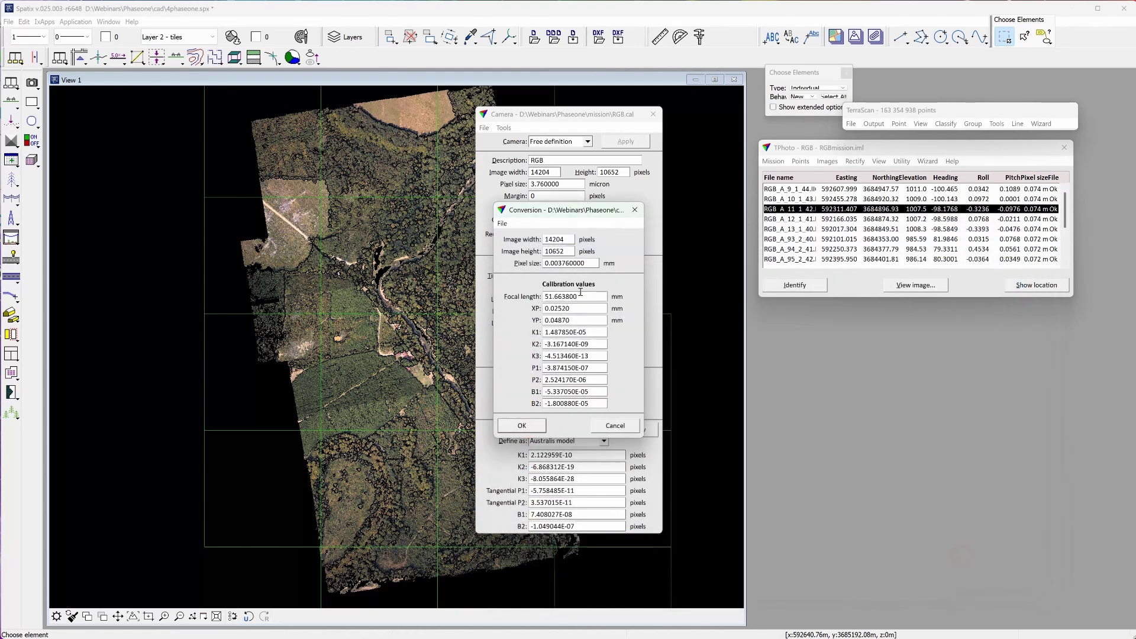
pyautogui.click(538, 428)
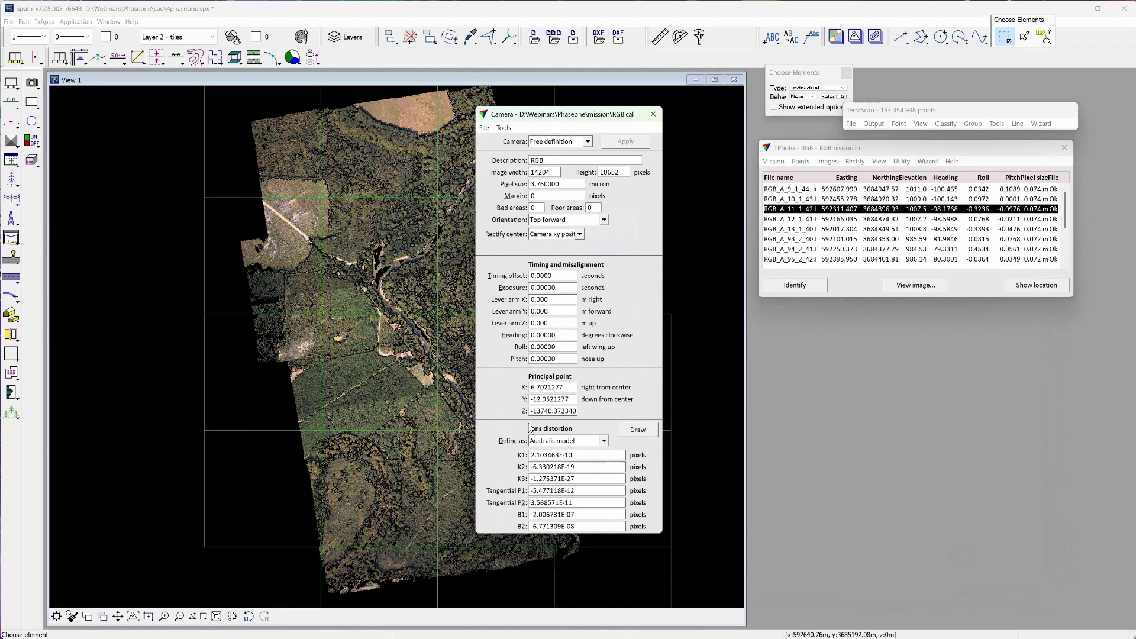
# Change the camera description to NIR and save the camera definition as NIR.cal
pyautogui.doubleClick(553, 161)
pyautogui.write('NIR')
pyautogui.click(484, 128)
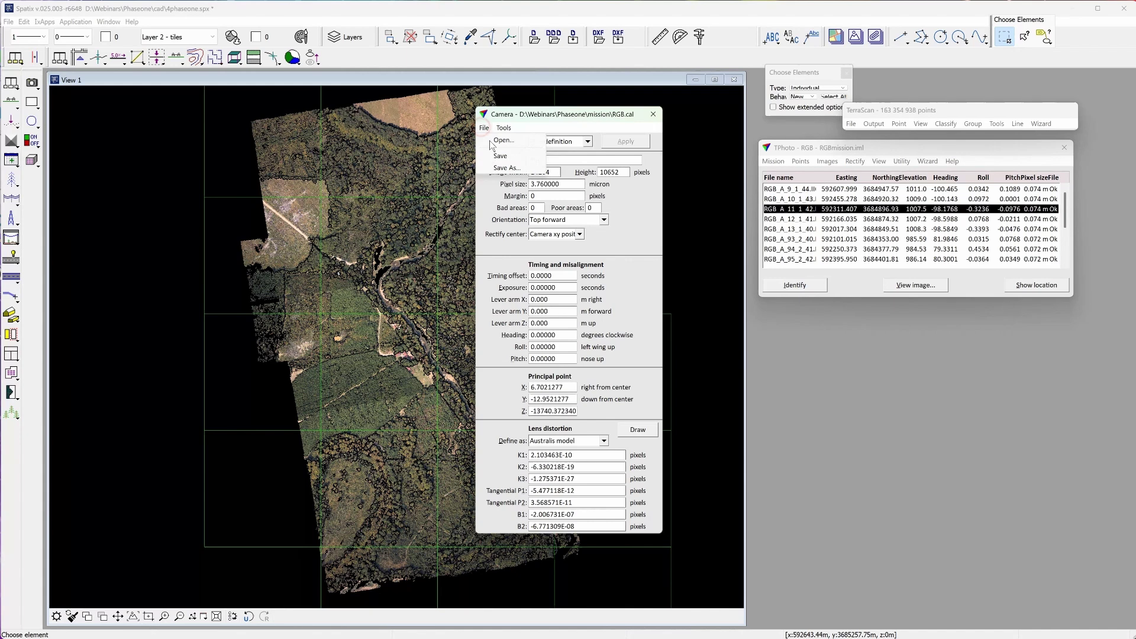
pyautogui.click(499, 168)
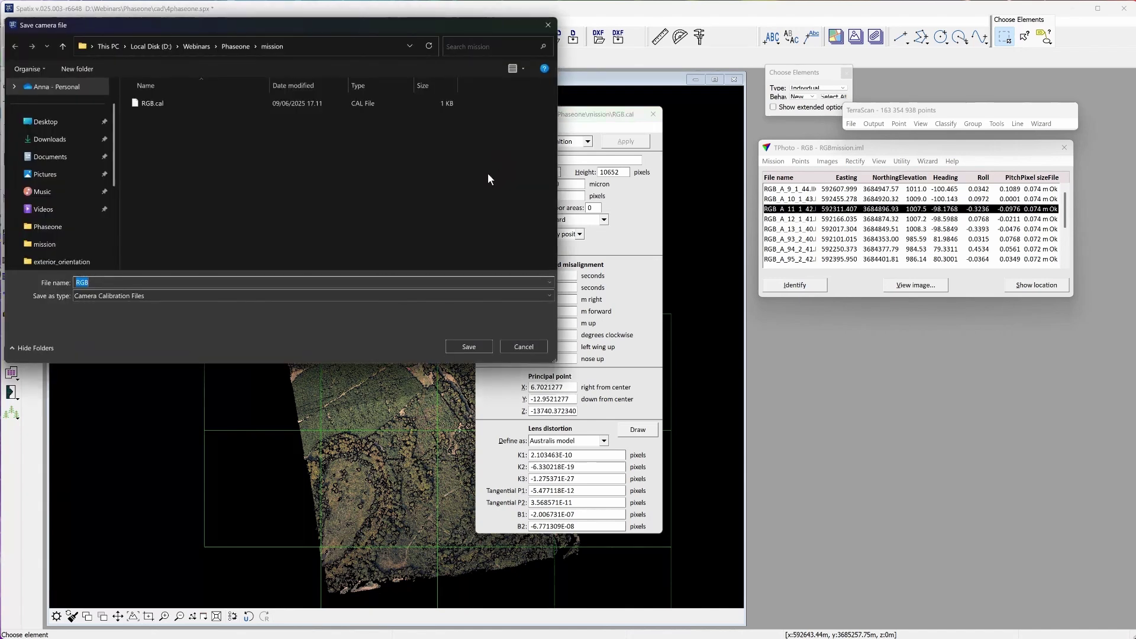
pyautogui.write('NIR')
pyautogui.click(464, 344)
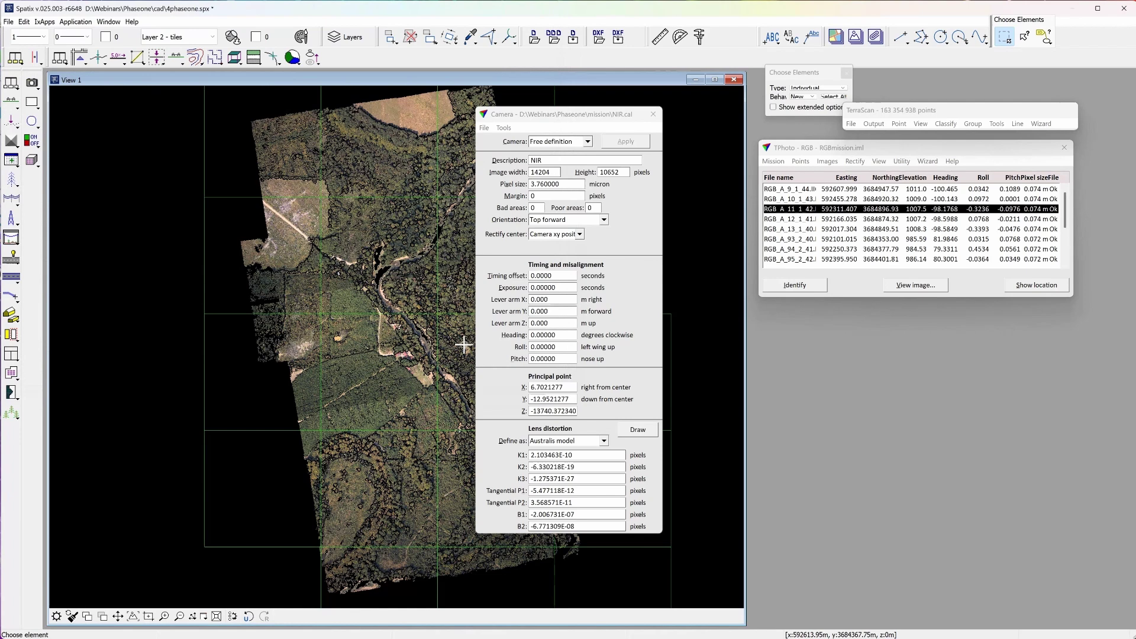
# Edit the mission: set description NIR and point the camera entry to the NIR.cal calibration file
pyautogui.click(653, 113)
pyautogui.click(773, 161)
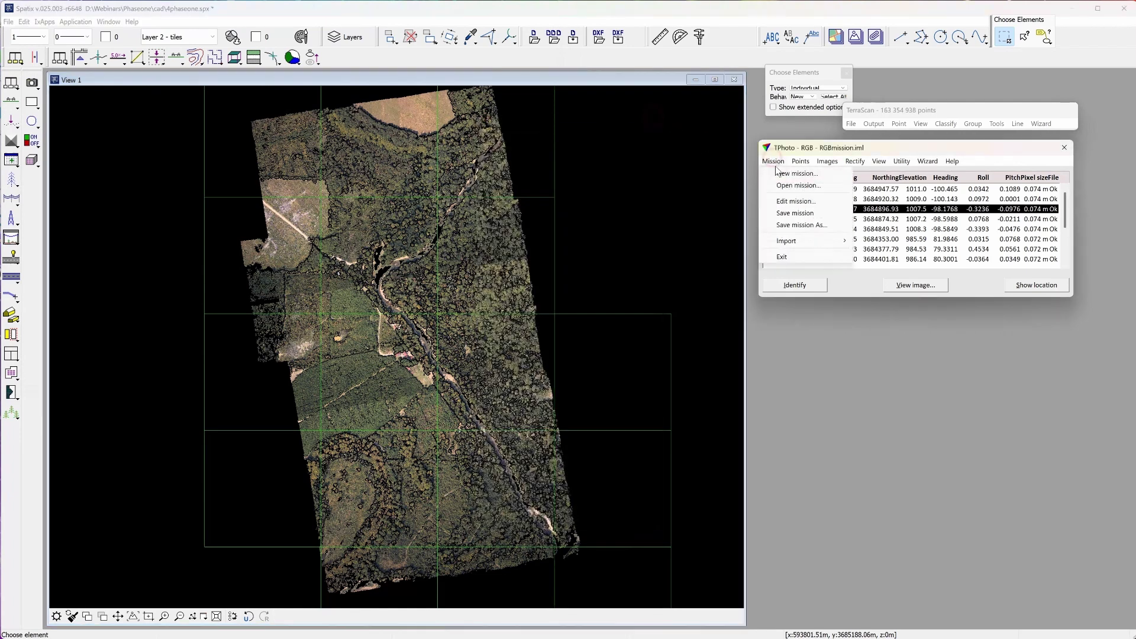
pyautogui.click(795, 201)
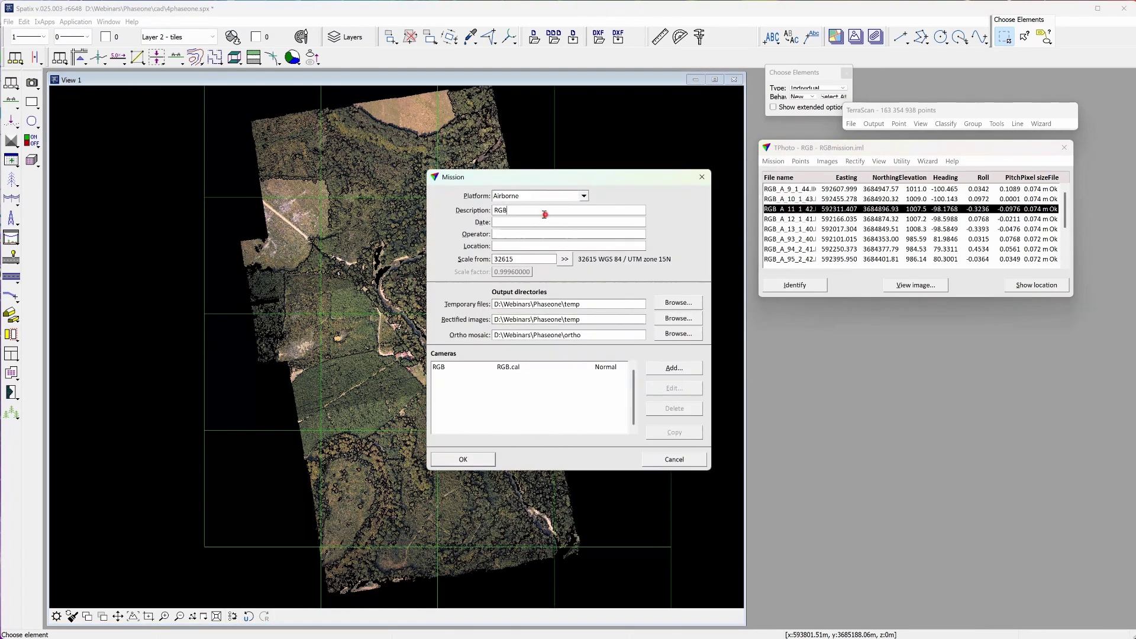
pyautogui.hotkey('ctrl', 'a')
pyautogui.write('NI')
pyautogui.doubleClick(599, 367)
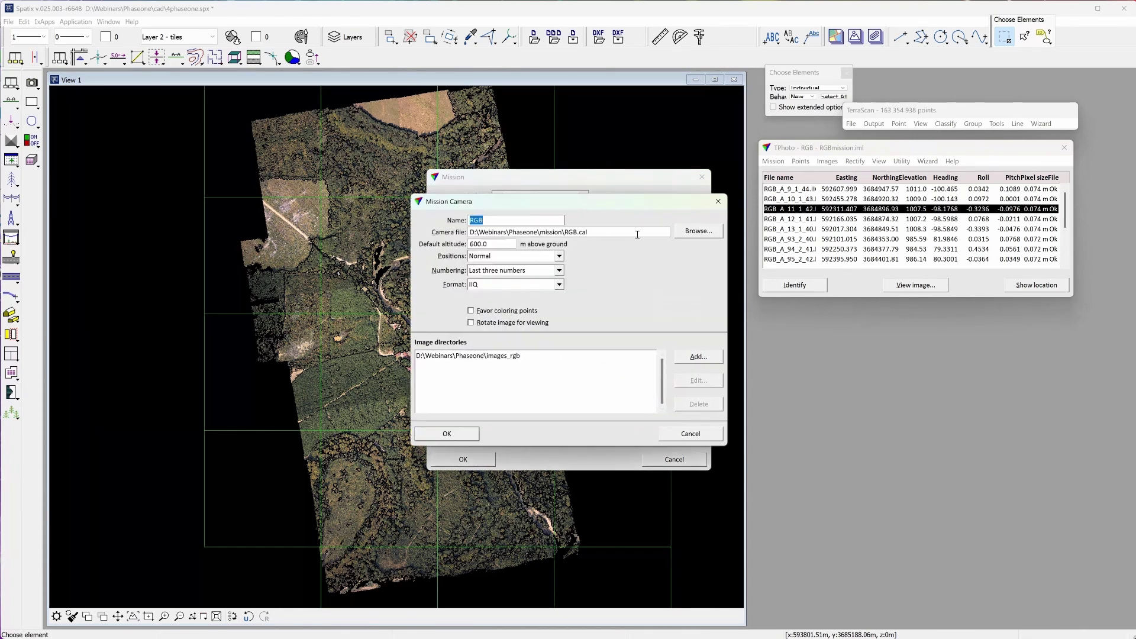
pyautogui.write('NIR')
pyautogui.click(698, 231)
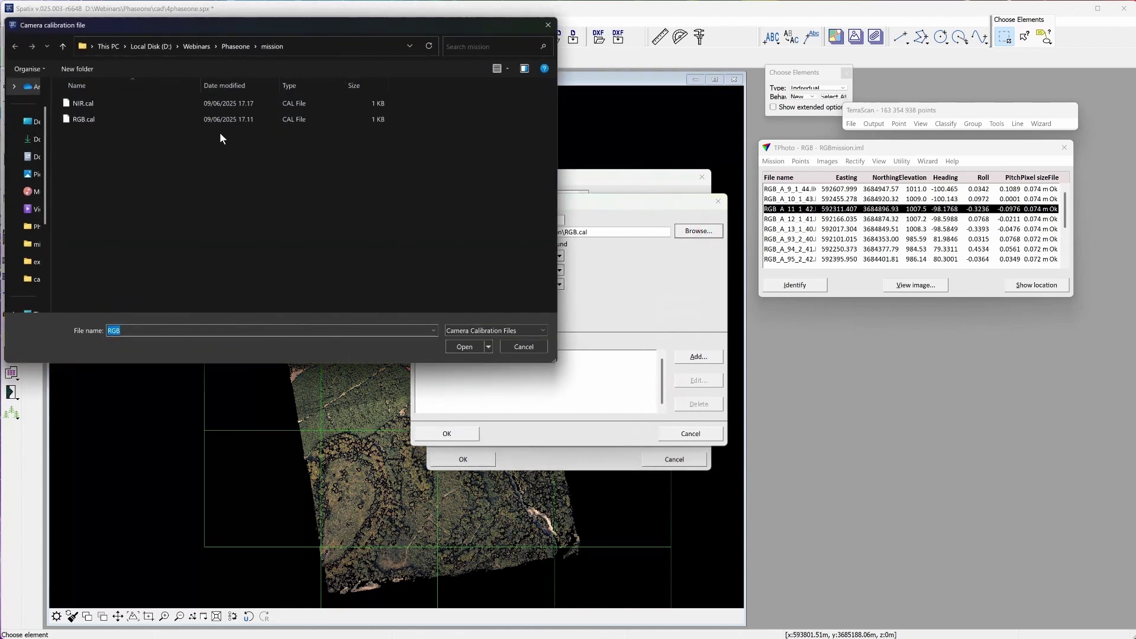
pyautogui.doubleClick(191, 104)
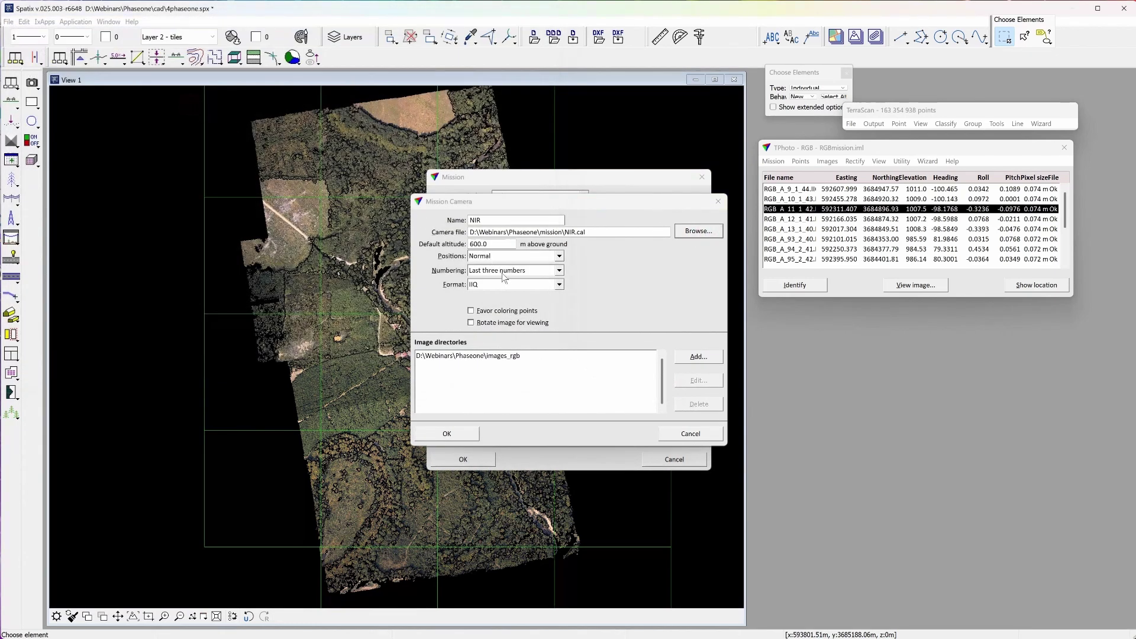
# Change the camera's image directory from images_rgb to images_nir and apply the updated mission settings
pyautogui.click(522, 358)
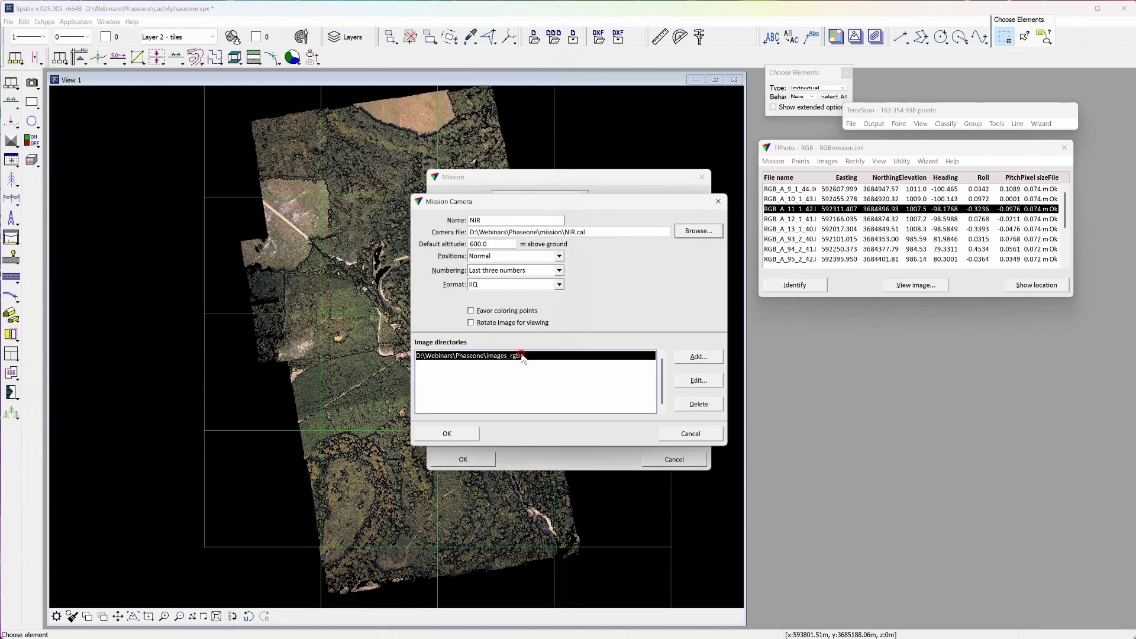
pyautogui.click(696, 381)
pyautogui.click(589, 393)
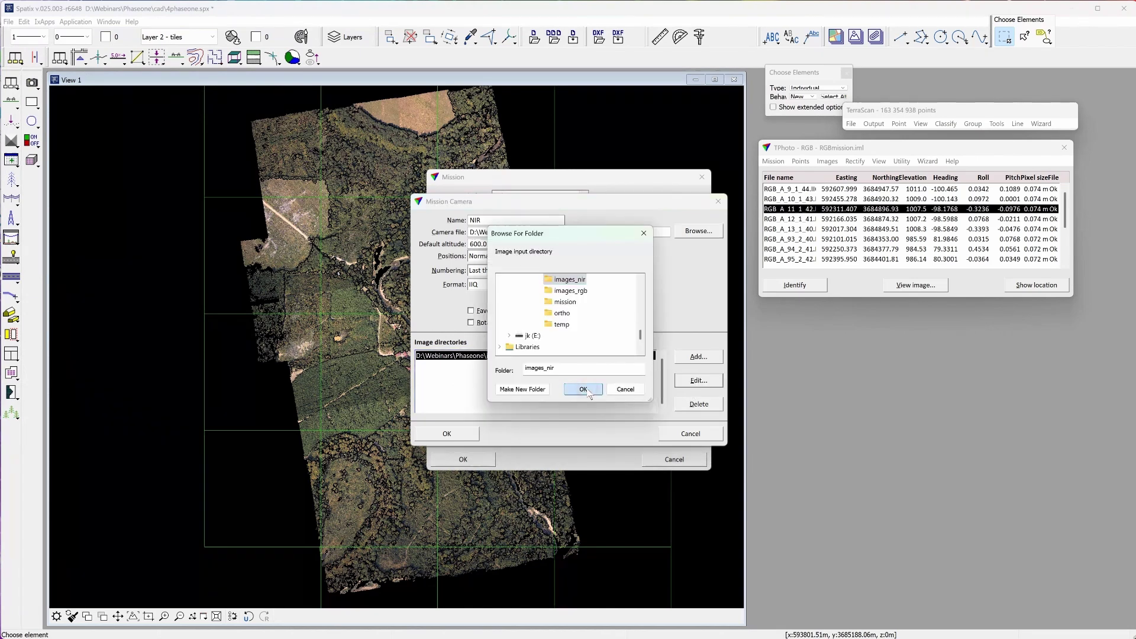
pyautogui.click(457, 432)
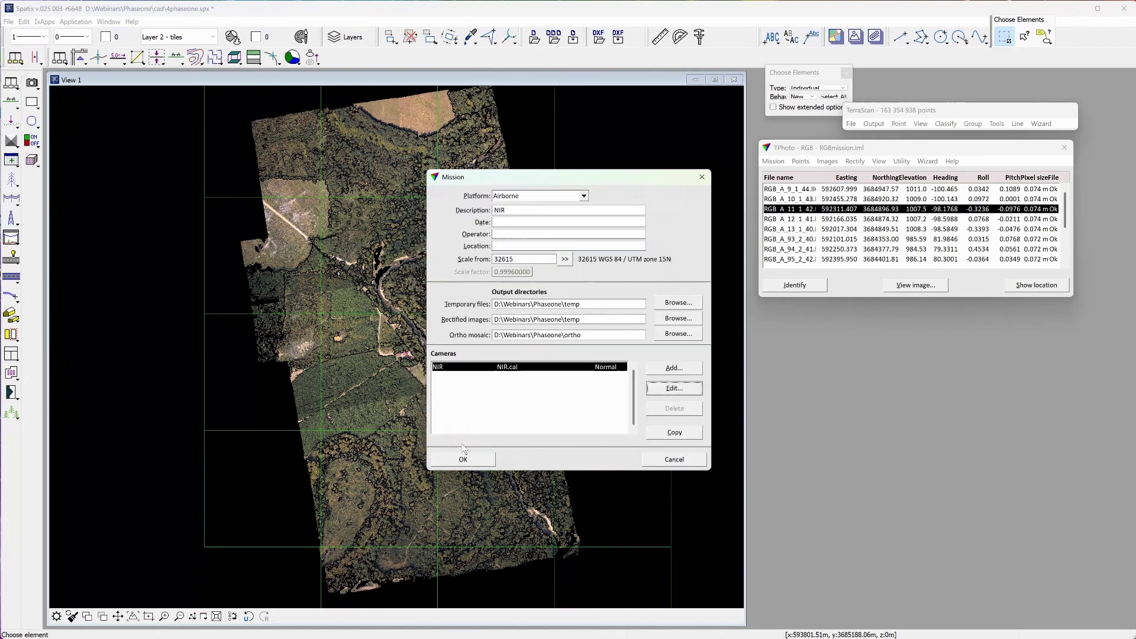
pyautogui.click(462, 459)
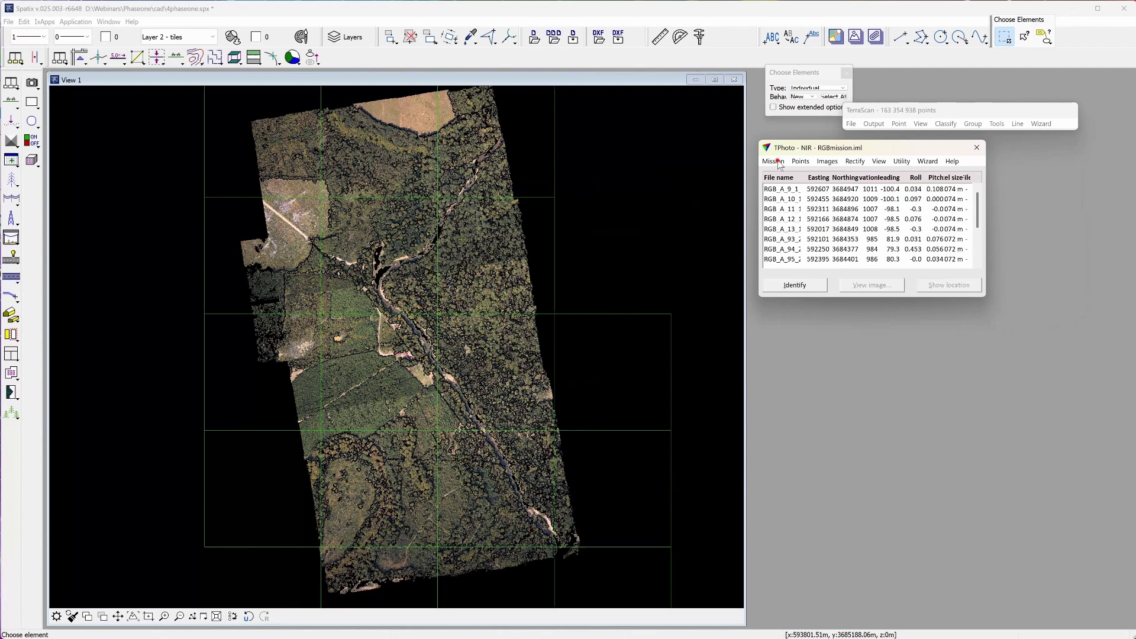
# Save the mission under the new name images_NIRmission
pyautogui.click(779, 162)
pyautogui.click(785, 224)
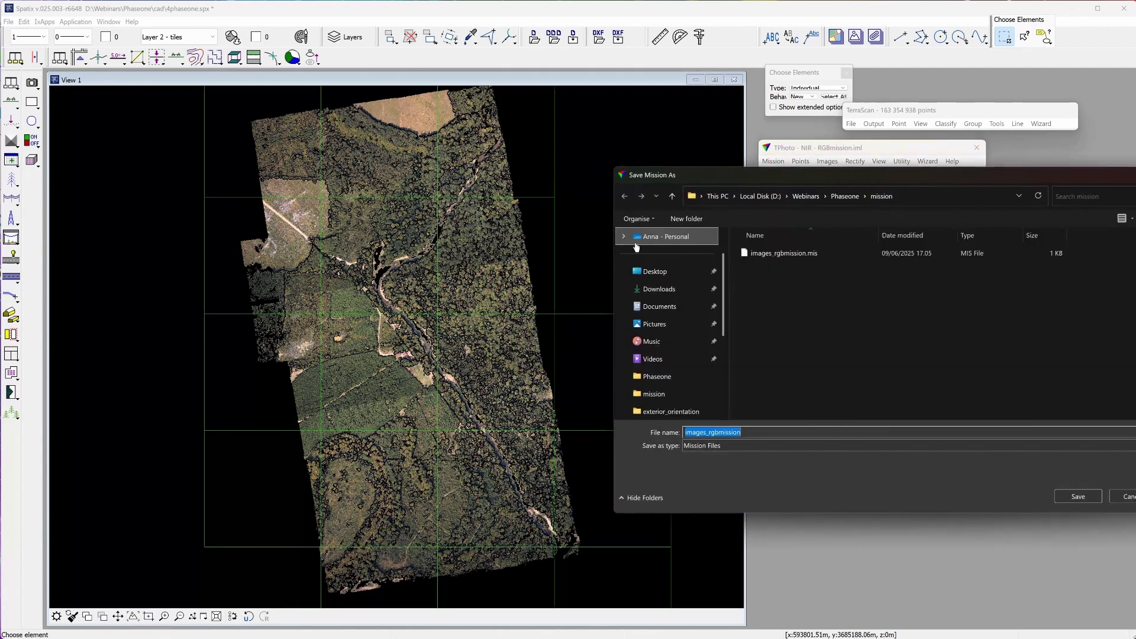
pyautogui.click(714, 433)
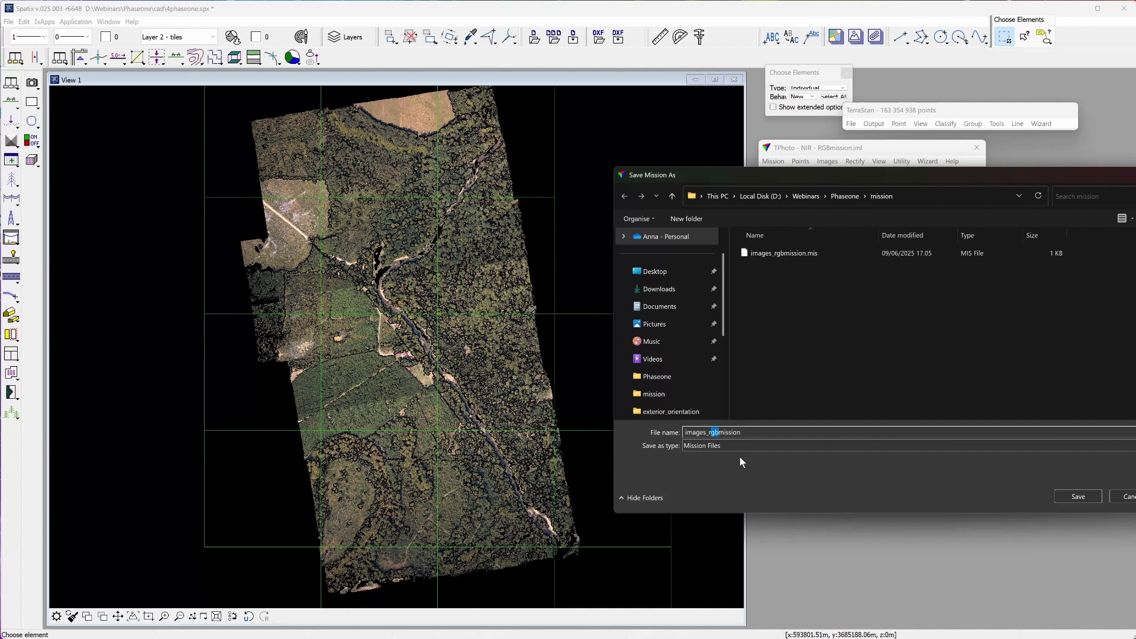
pyautogui.write('NIR')
pyautogui.click(1069, 498)
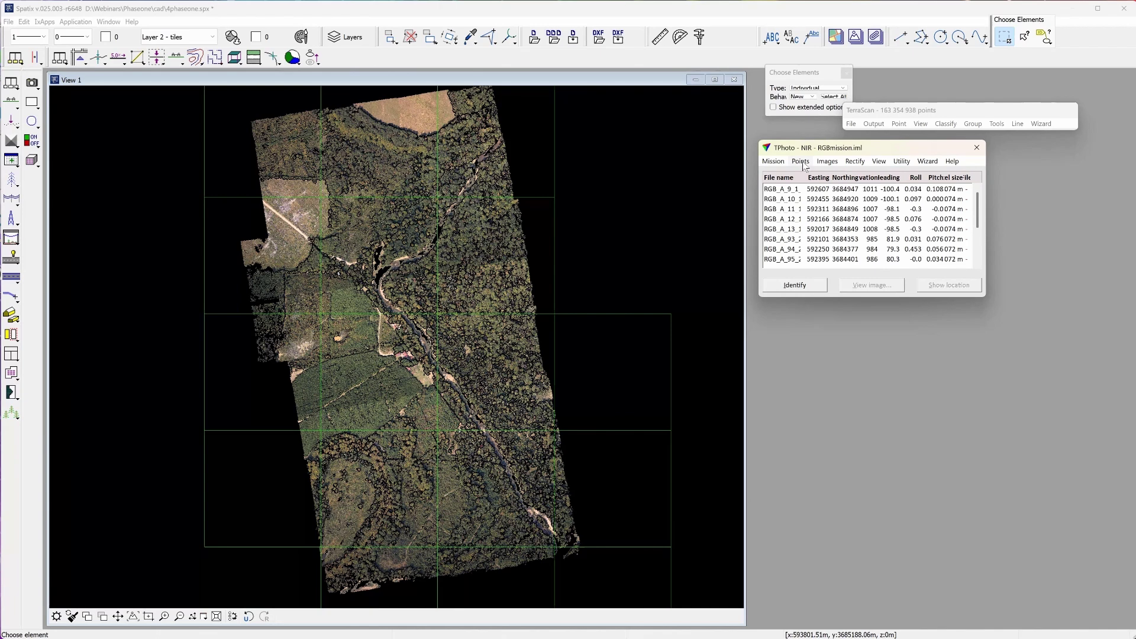
# Close the RGB image list and load the EO1_PAS150i_SALINE_RIVER_NIR orientation file as the image list
pyautogui.click(826, 162)
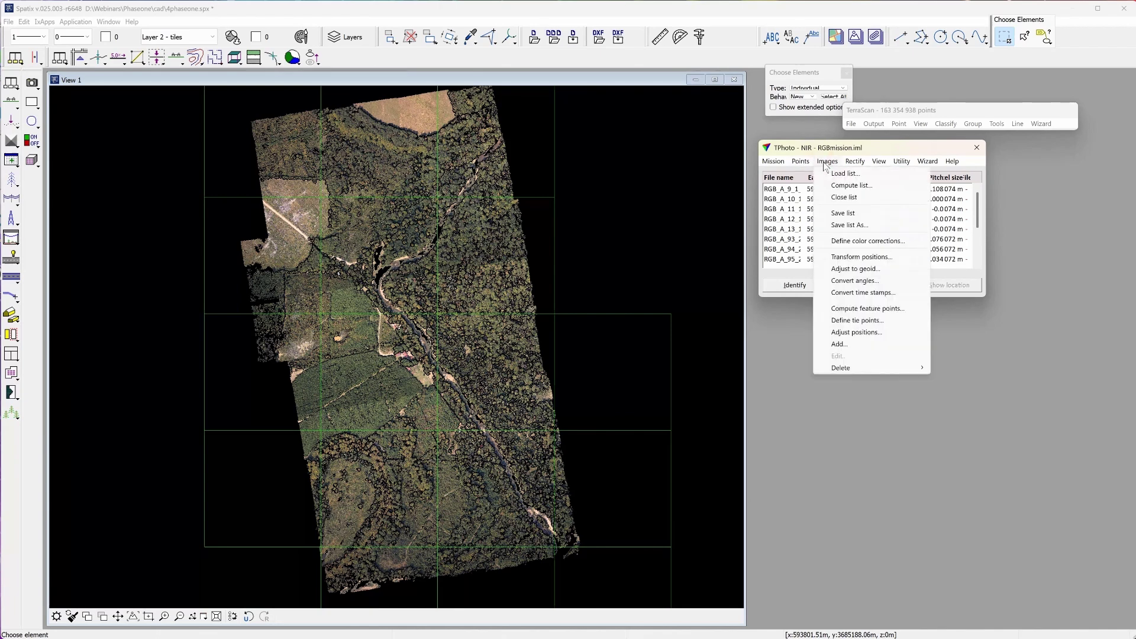
pyautogui.click(834, 198)
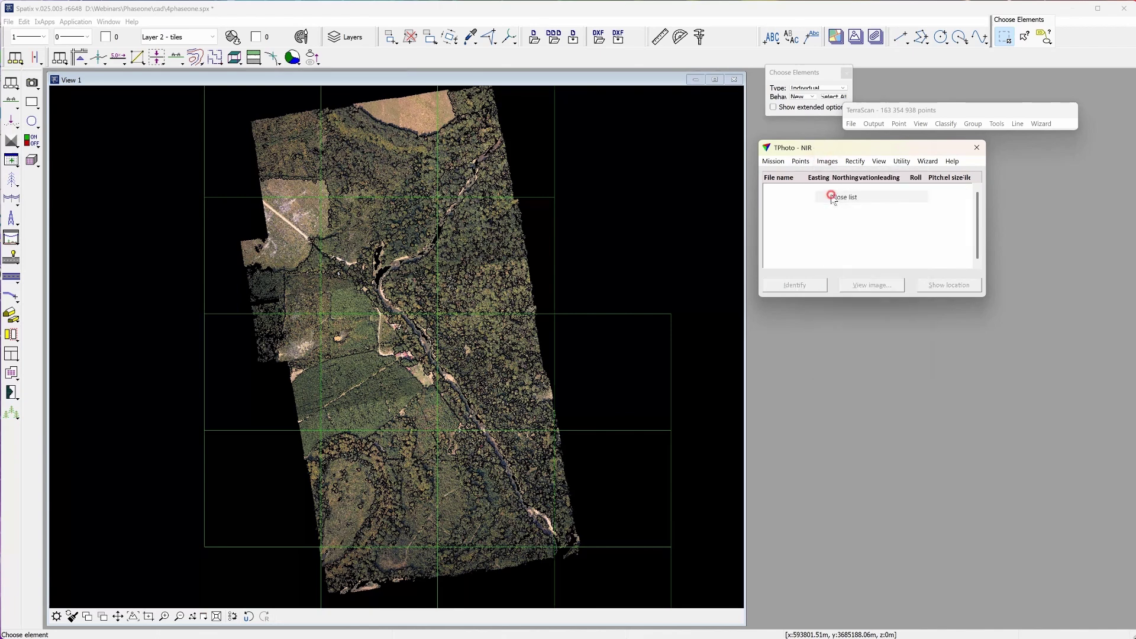
pyautogui.click(825, 161)
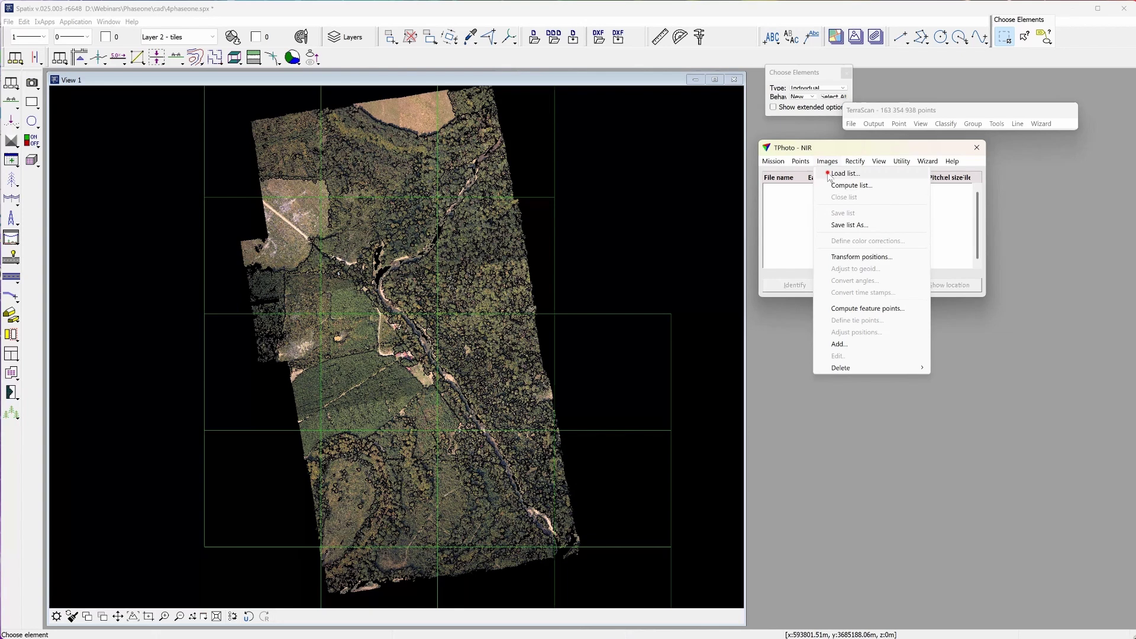
pyautogui.click(830, 177)
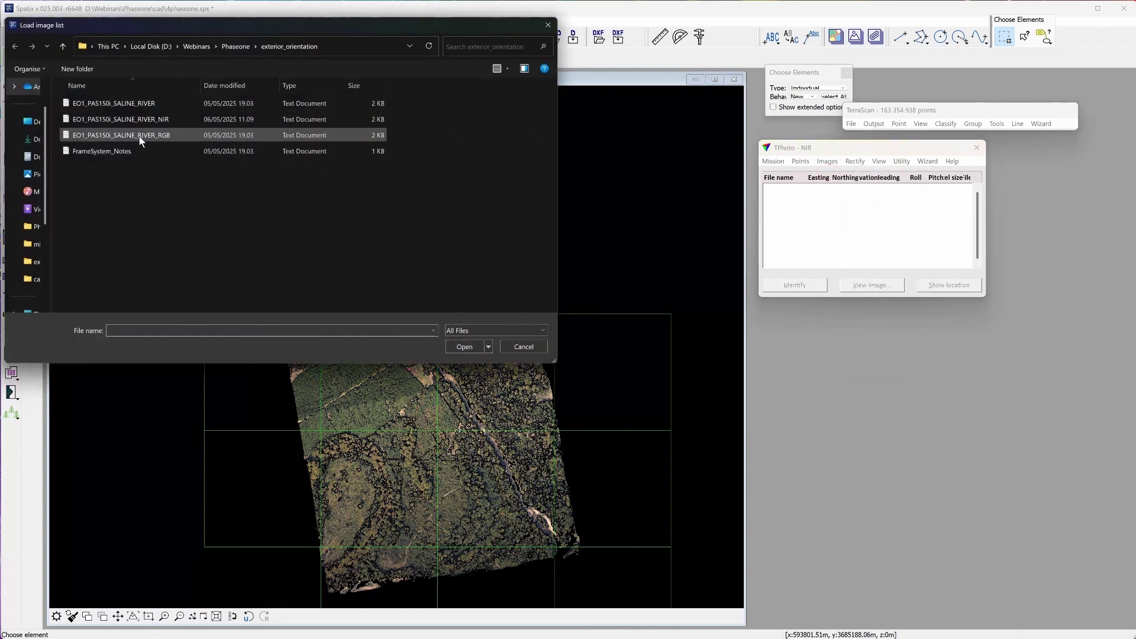
pyautogui.click(129, 117)
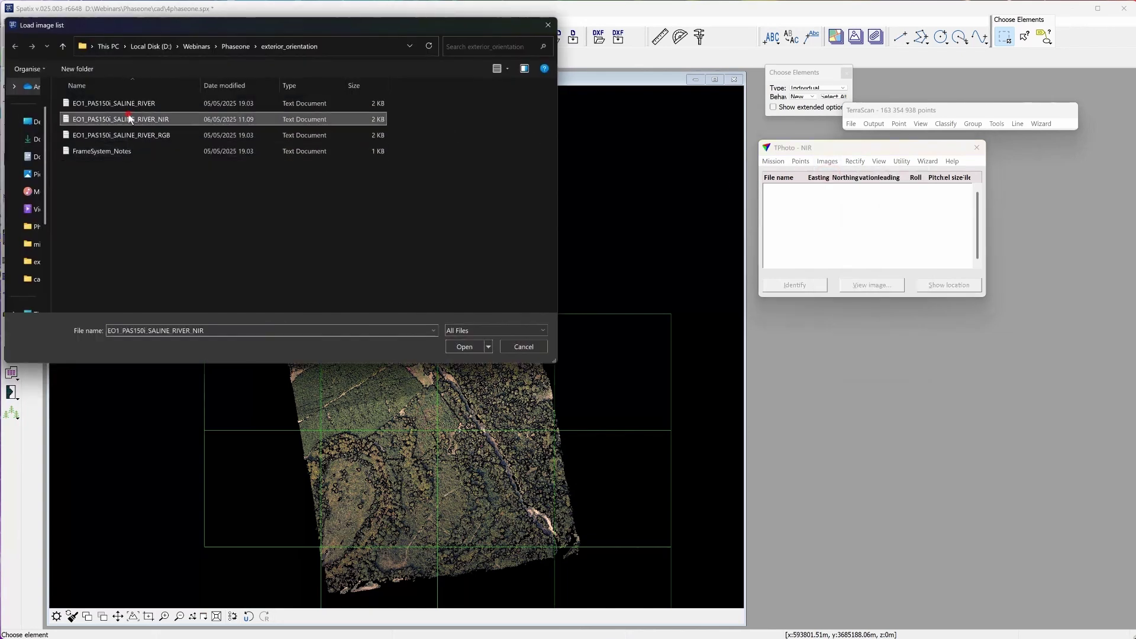
pyautogui.click(462, 346)
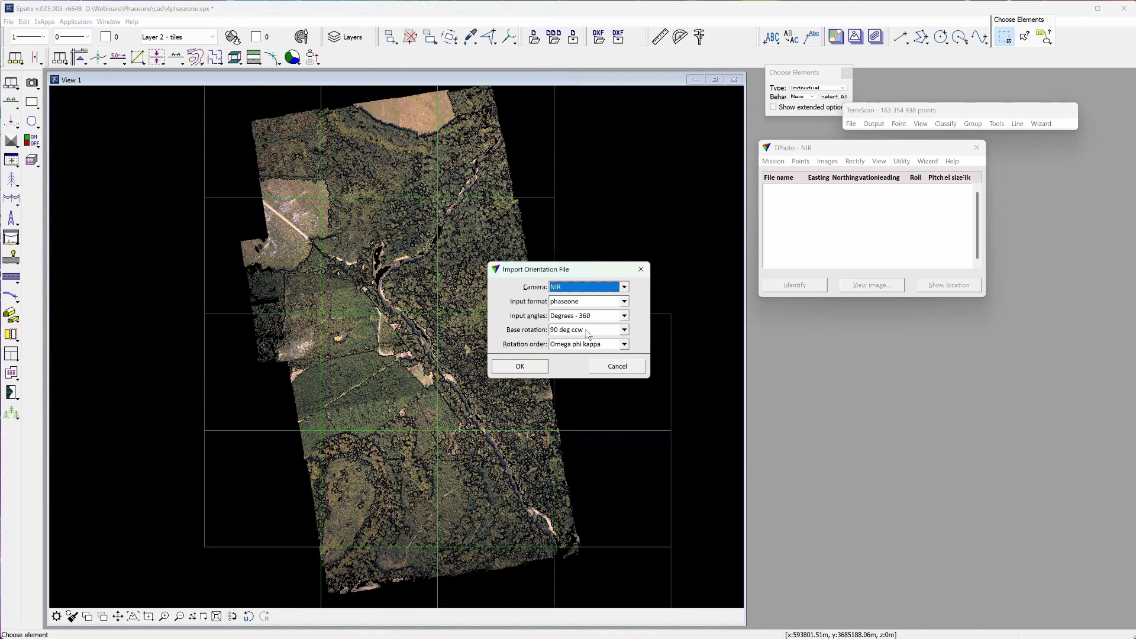
# Confirm the NIR orientation import and select all images in the filled list
pyautogui.click(537, 367)
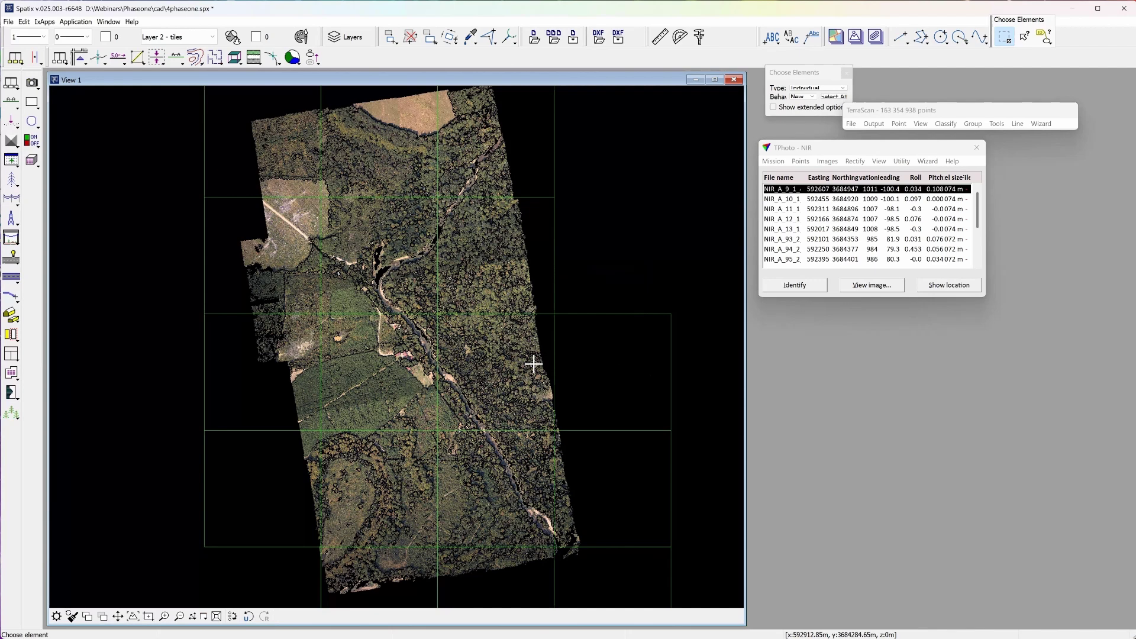
pyautogui.scroll(-3, 815, 229)
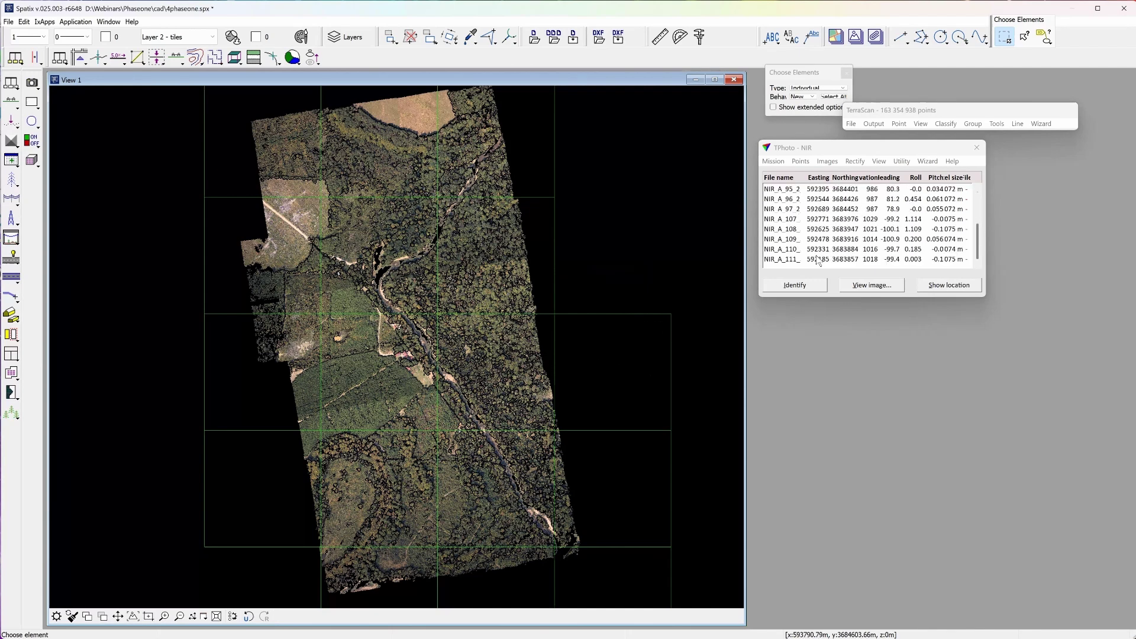
pyautogui.click(806, 271)
pyautogui.hotkey('ctrl', 'a')
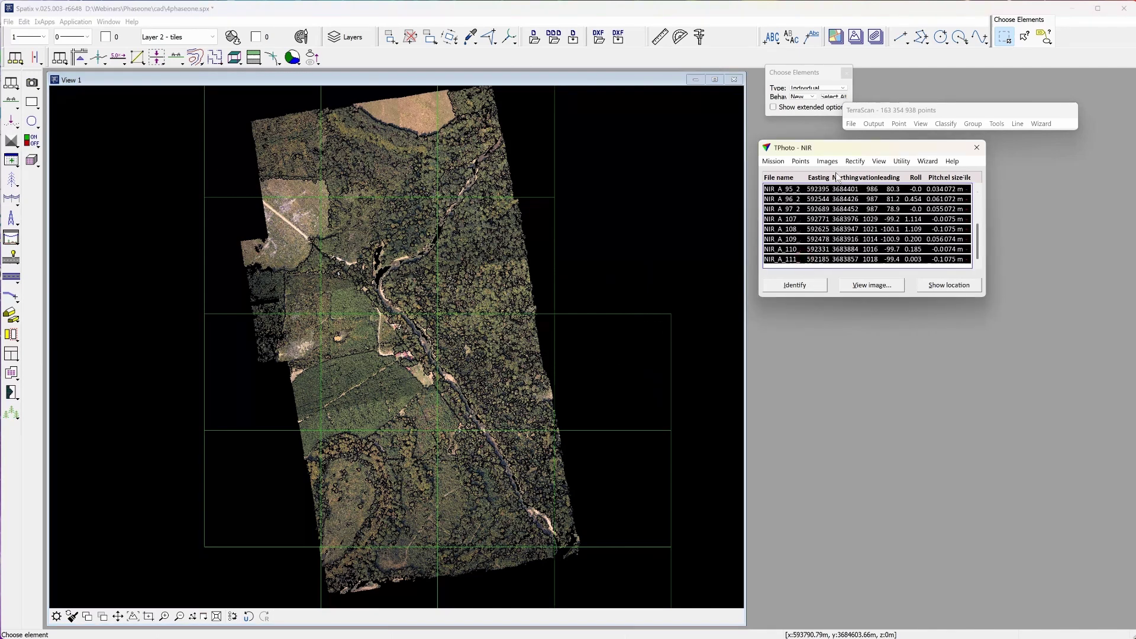
# Assign the .IIQ extension to all NIR images and widen the image list columns
pyautogui.click(826, 161)
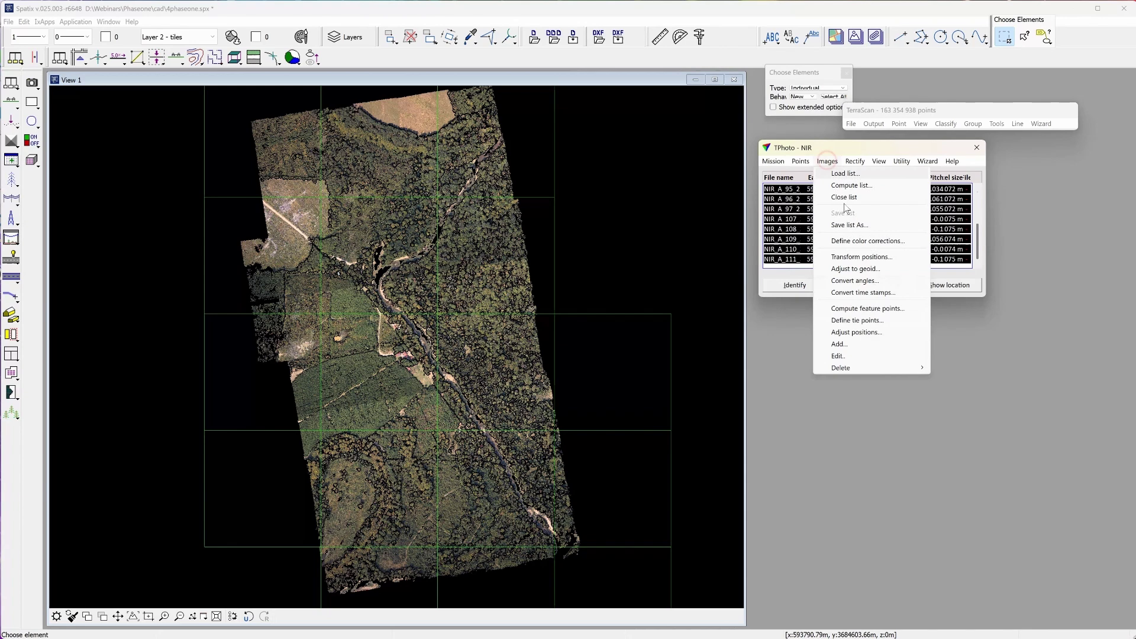
pyautogui.click(837, 356)
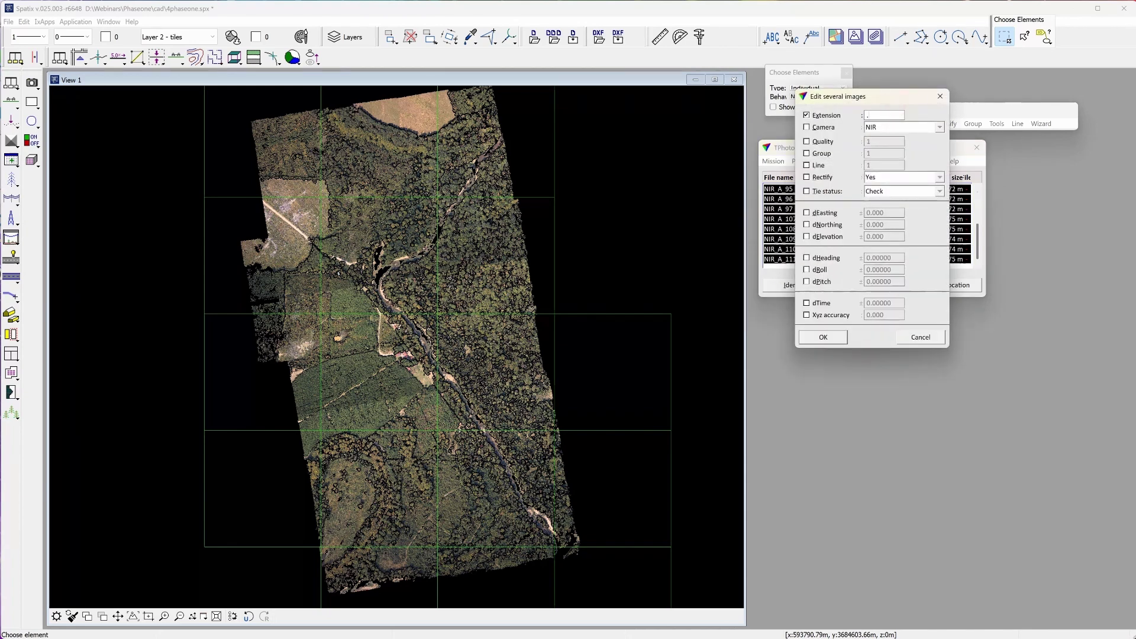
pyautogui.write('.ti')
pyautogui.click(825, 334)
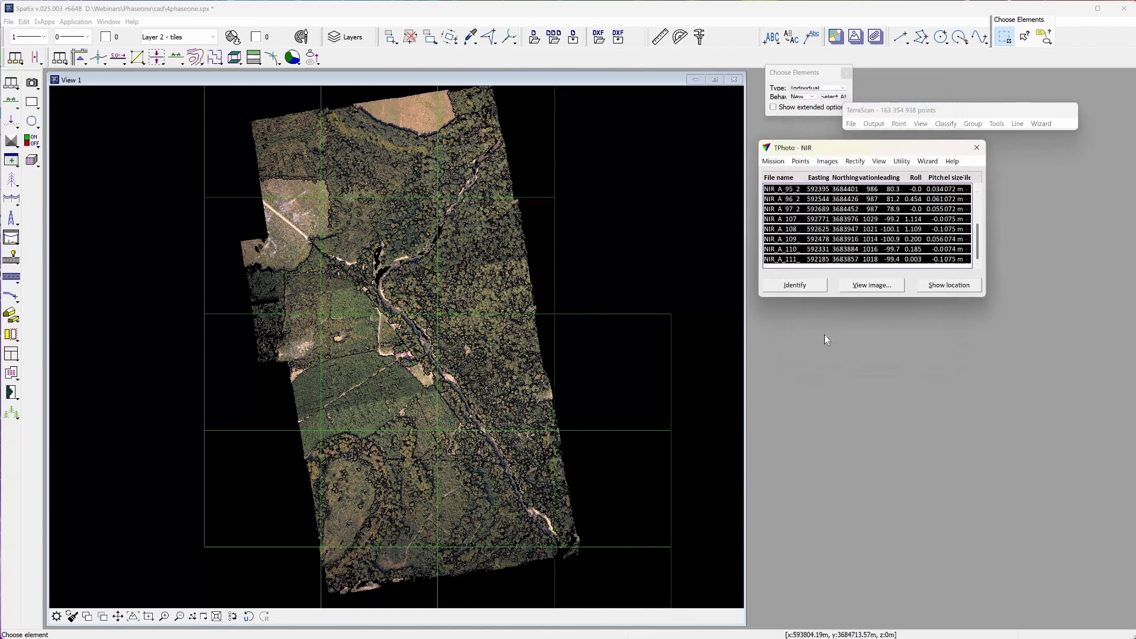
pyautogui.moveTo(985, 237); pyautogui.dragTo(1098, 238)
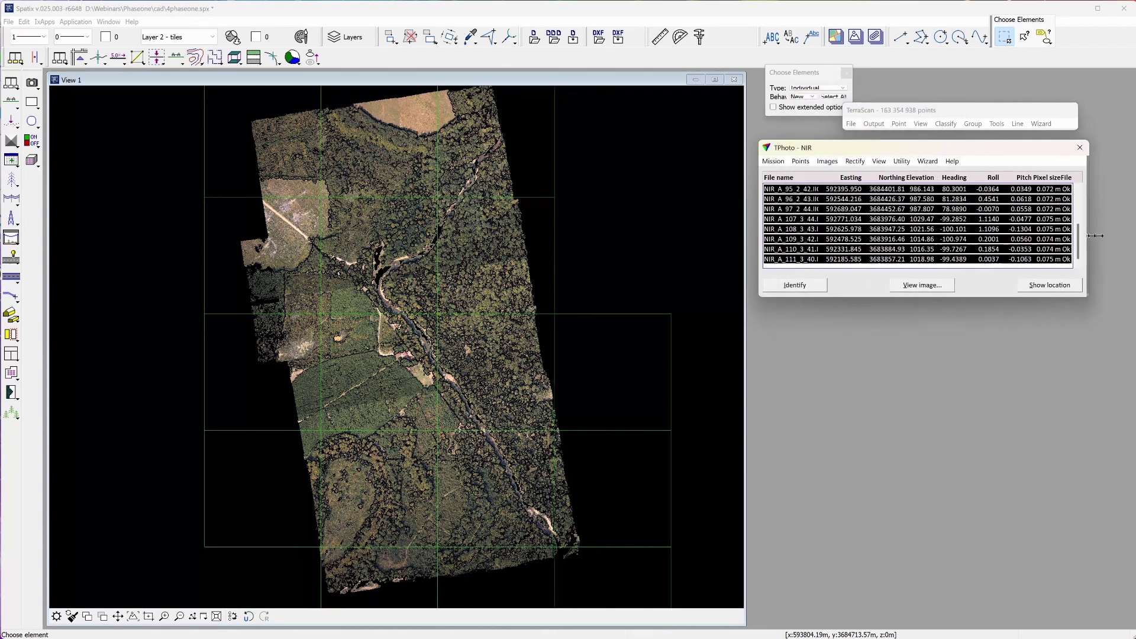
# Preview the NIR_A_109 image to confirm it loads, then dismiss the viewer
pyautogui.click(949, 238)
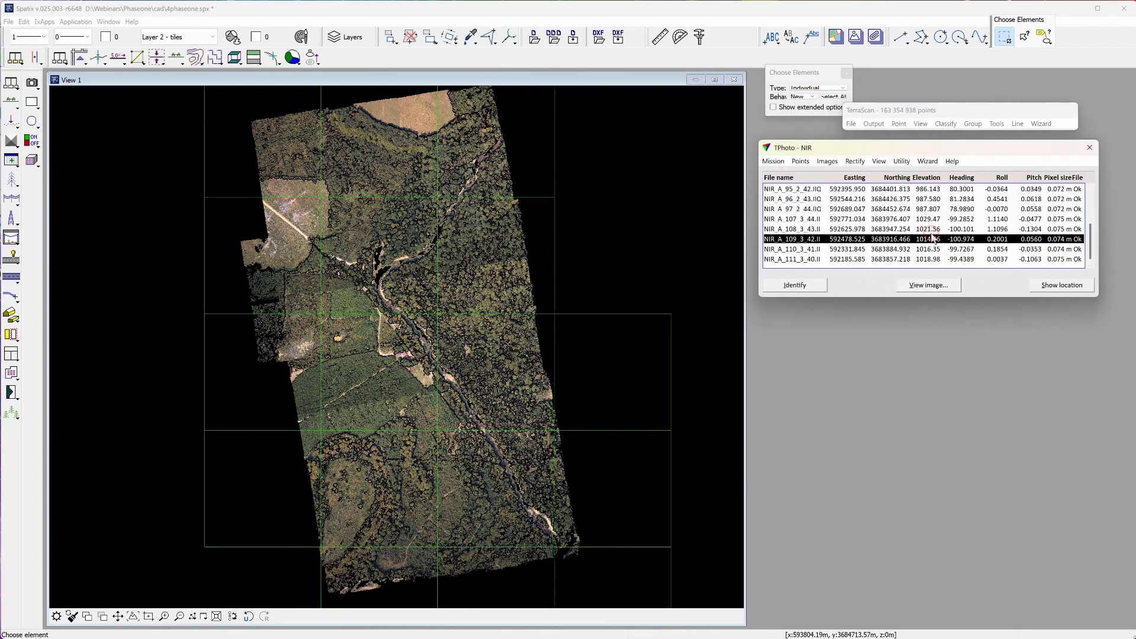
pyautogui.click(927, 285)
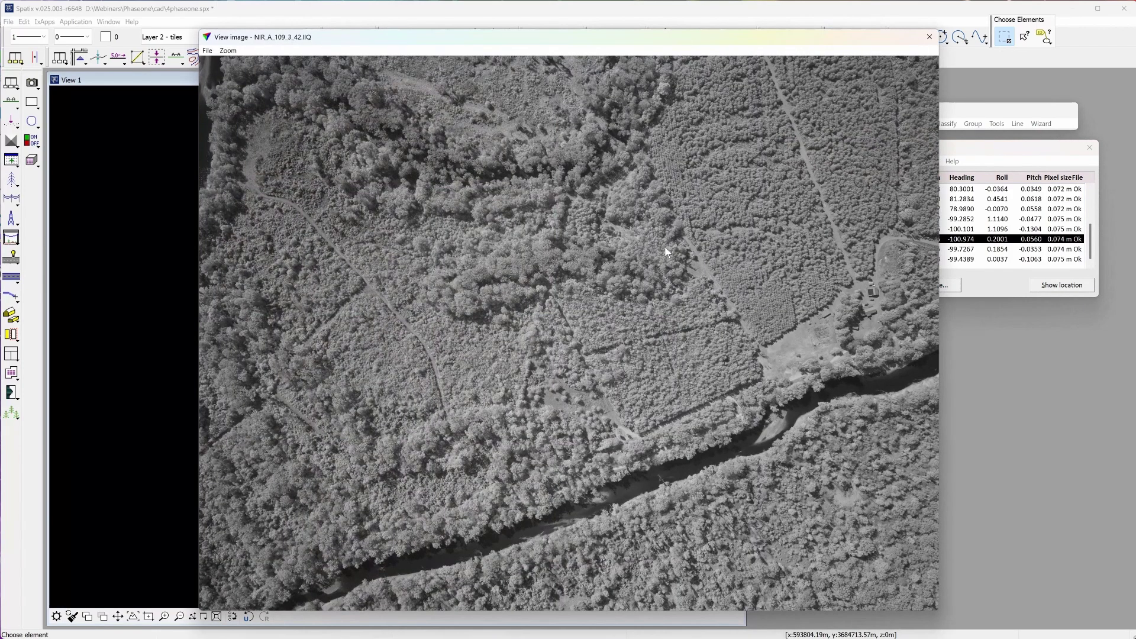
pyautogui.click(928, 38)
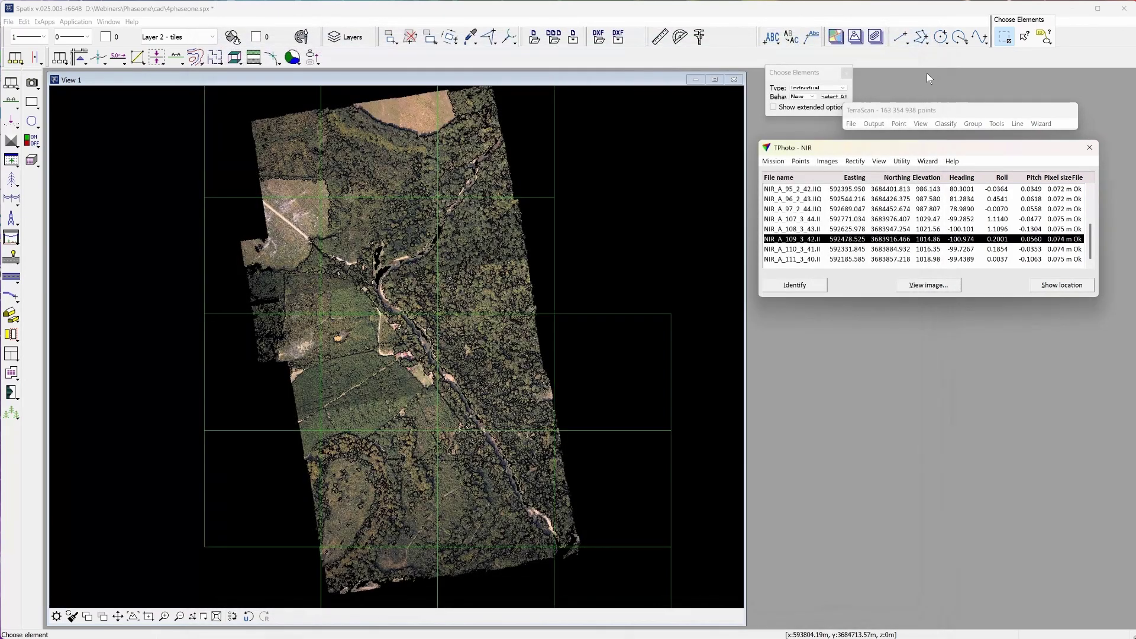
# Save the image list as NIRmission.iml in the mission folder, replacing RGB with NIR
pyautogui.click(828, 161)
pyautogui.click(850, 226)
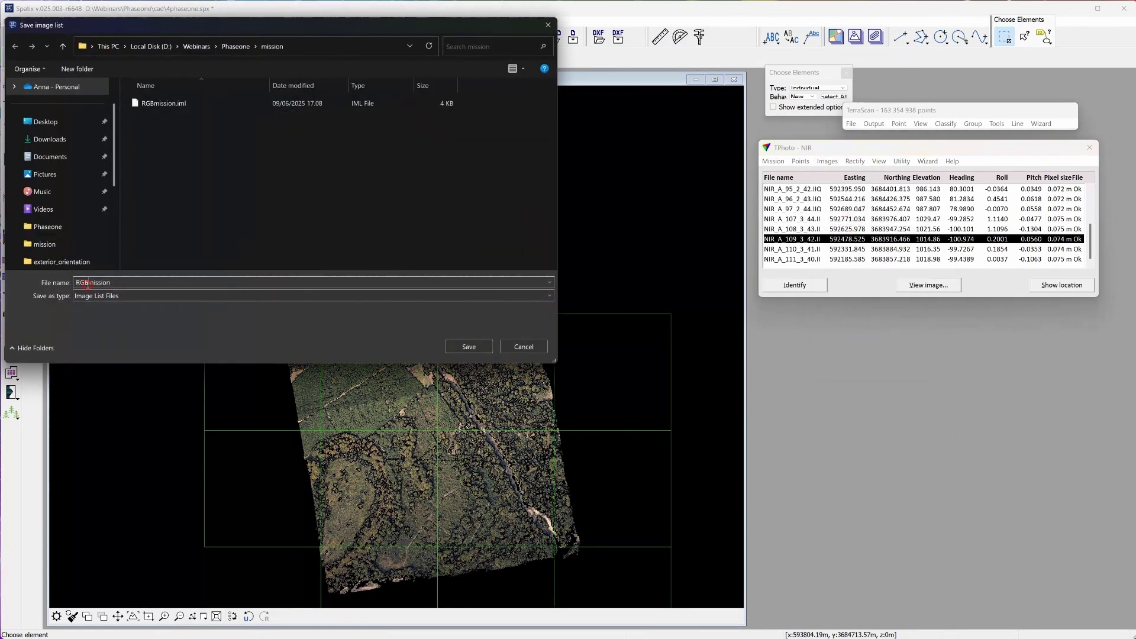
pyautogui.moveTo(76, 283); pyautogui.dragTo(91, 283)
pyautogui.write('NIR')
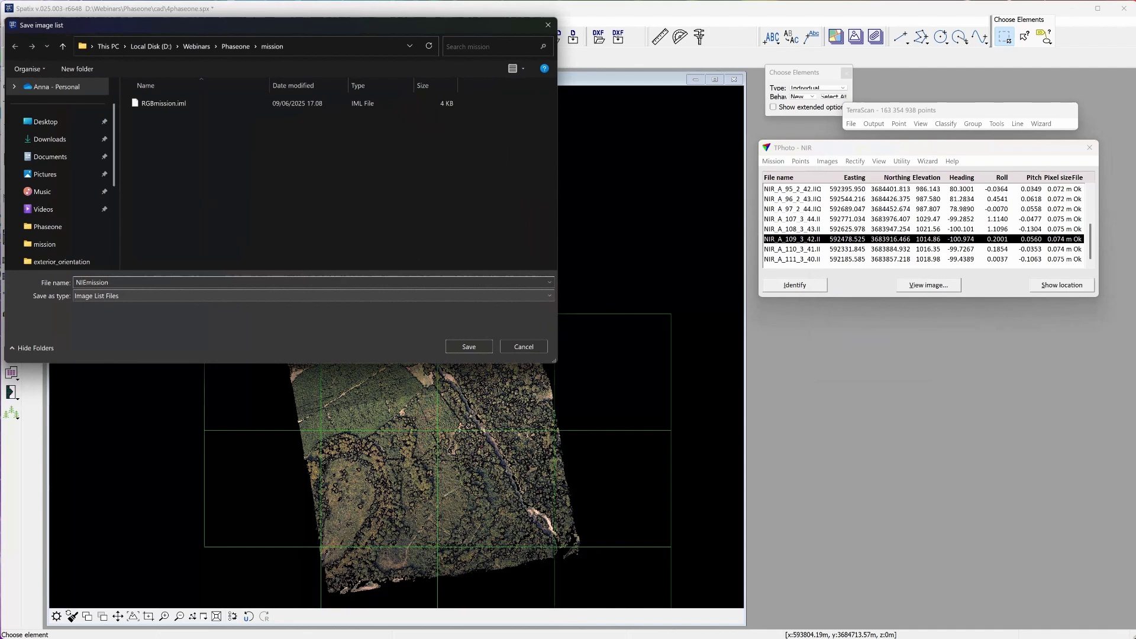
pyautogui.press('BackSpace')
pyautogui.click(470, 348)
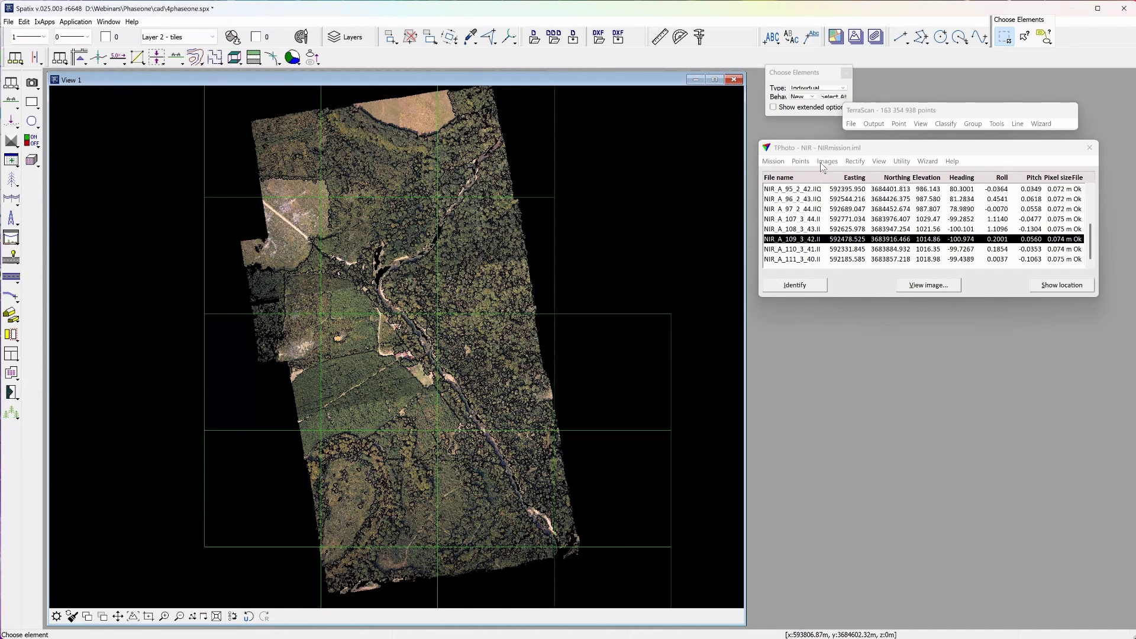
# Load laser points from TerraScan with Ground as the ground class
pyautogui.click(801, 161)
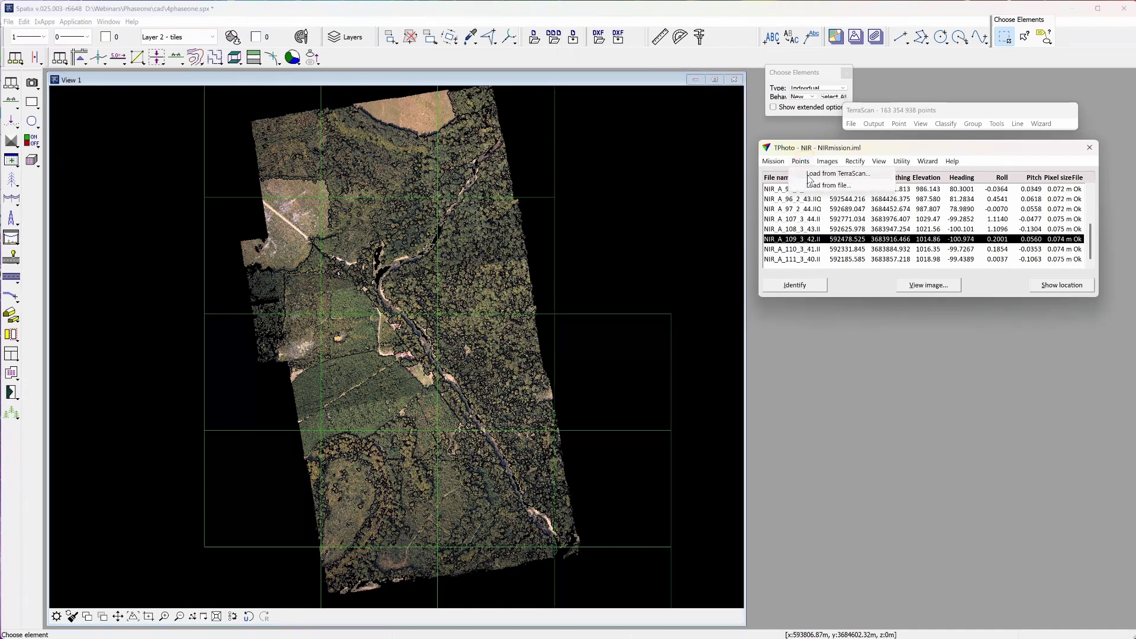
pyautogui.click(811, 177)
pyautogui.click(536, 281)
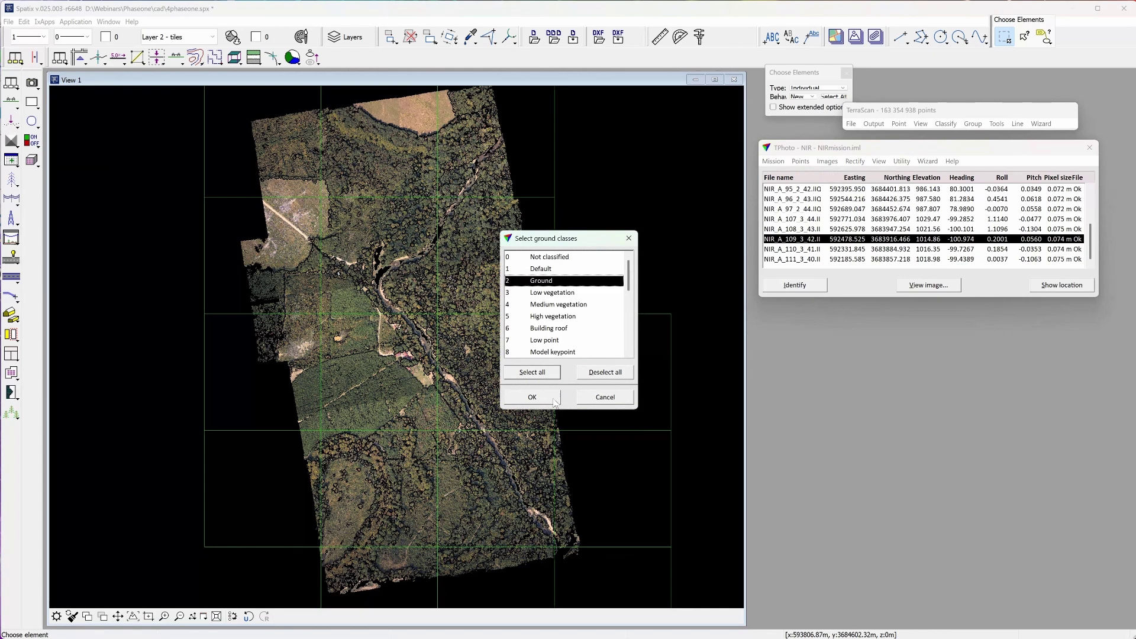
pyautogui.click(552, 398)
pyautogui.click(588, 340)
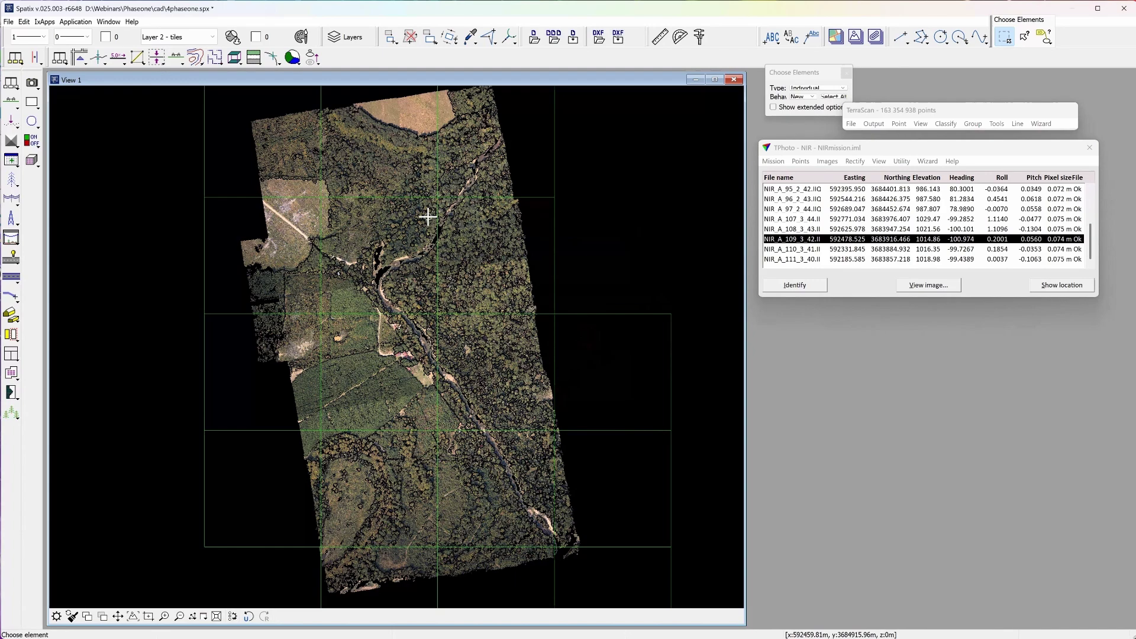
pyautogui.scroll(3, 429, 220)
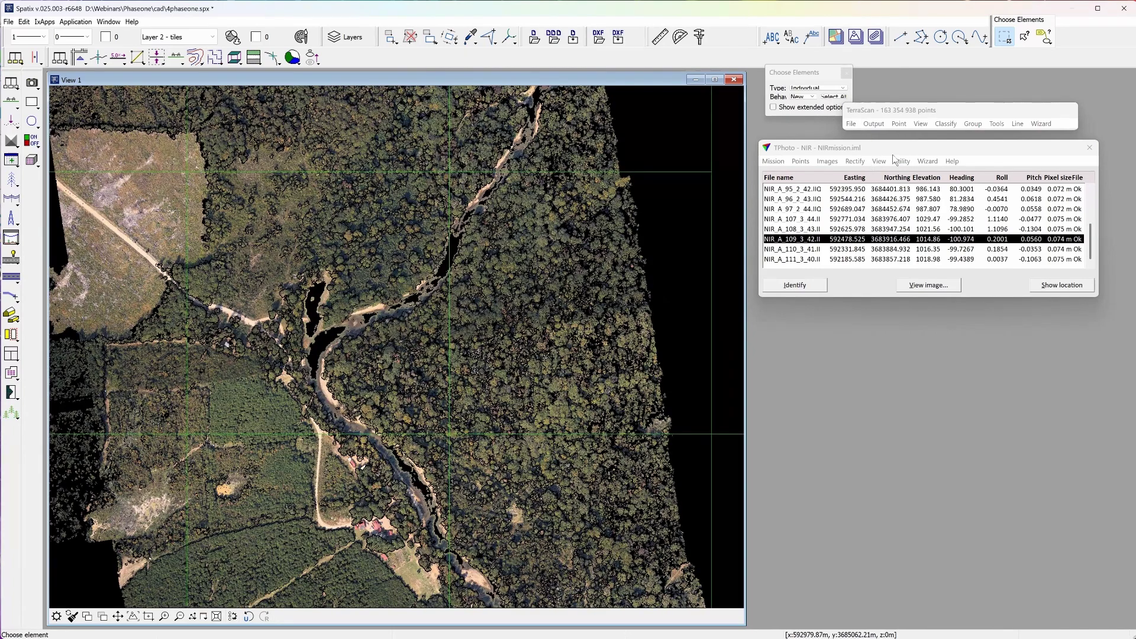
# Switch all point classes off in the TerraScan View 1 display mode
pyautogui.click(922, 124)
pyautogui.click(948, 258)
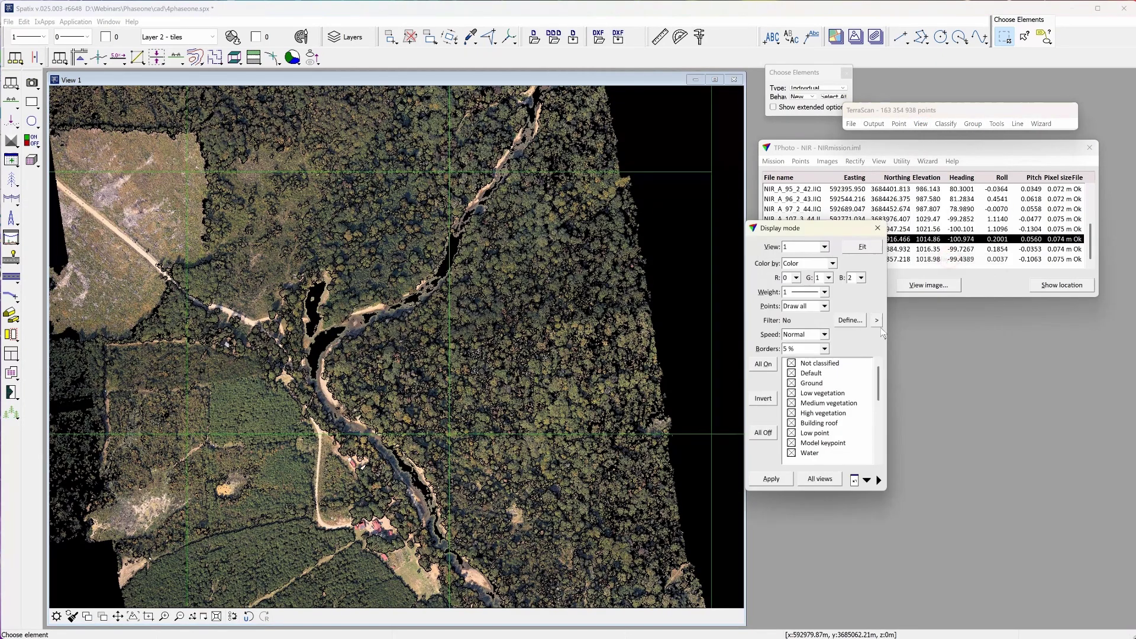
pyautogui.click(765, 433)
pyautogui.click(772, 480)
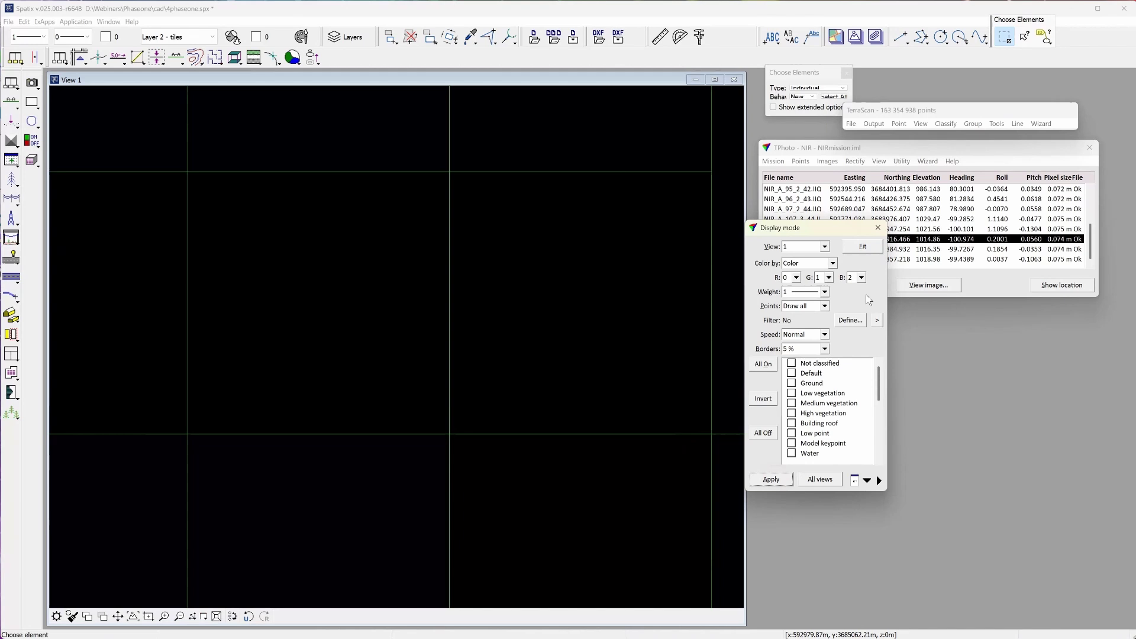
pyautogui.click(878, 229)
# Define colour points with default settings to render the grey NIR preview mosaic in View 1
pyautogui.click(855, 160)
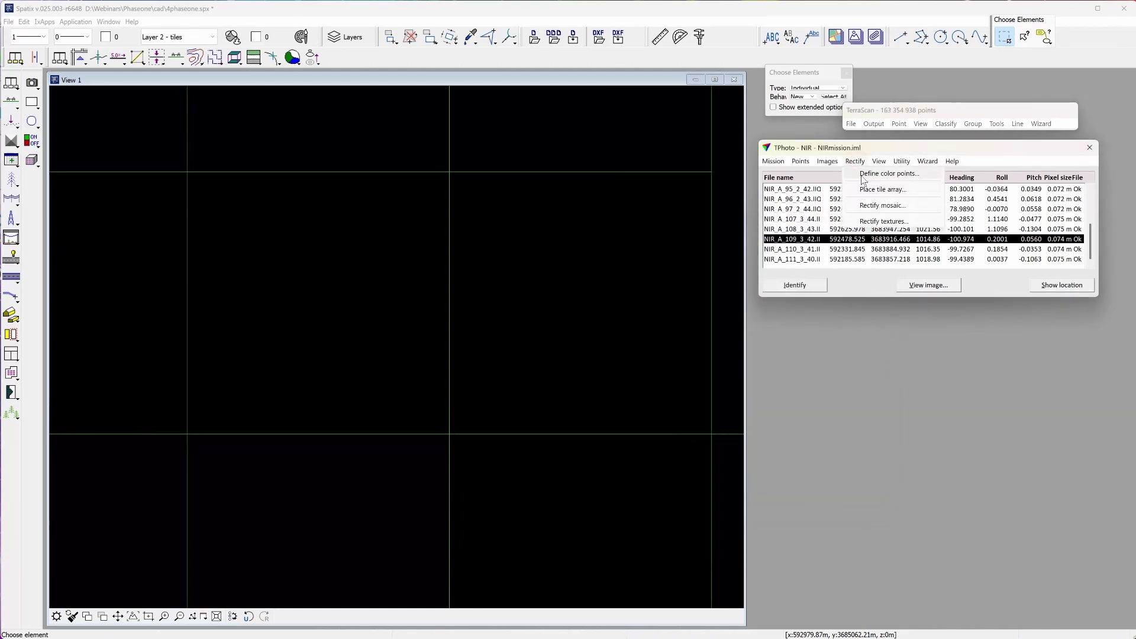
pyautogui.click(879, 173)
pyautogui.click(497, 442)
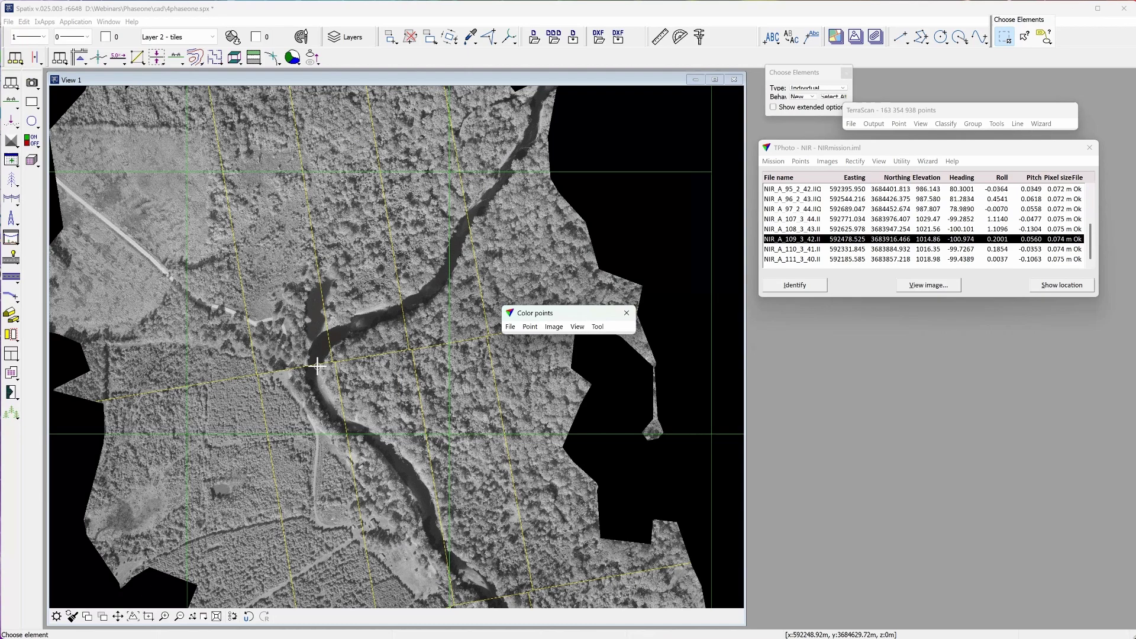
pyautogui.scroll(2, 317, 365)
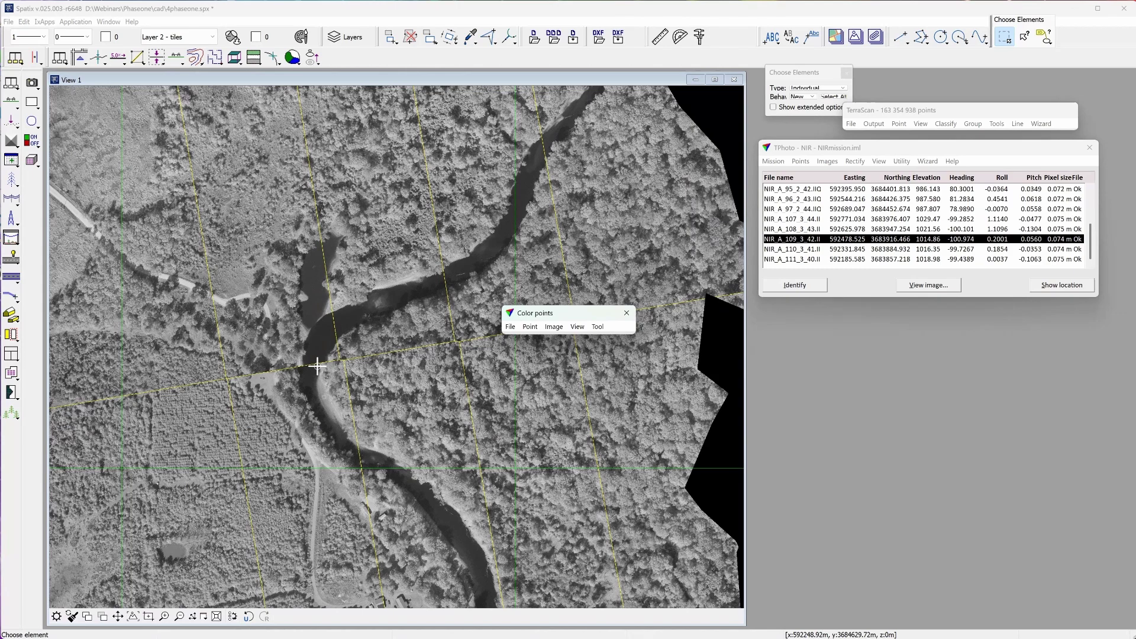
pyautogui.scroll(1, 317, 364)
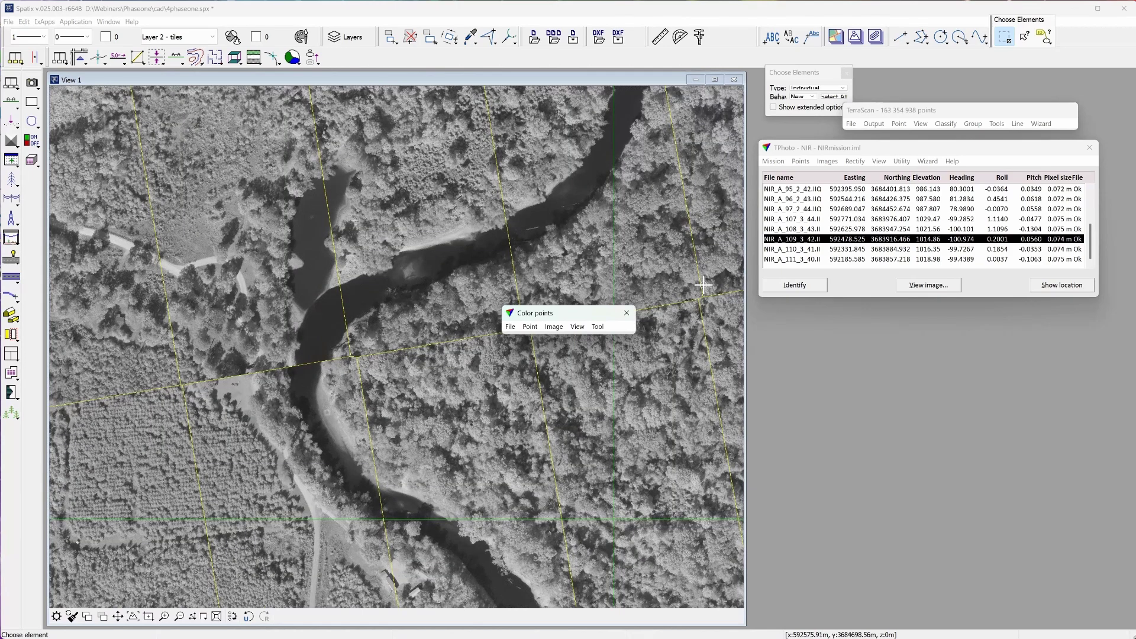
pyautogui.click(626, 313)
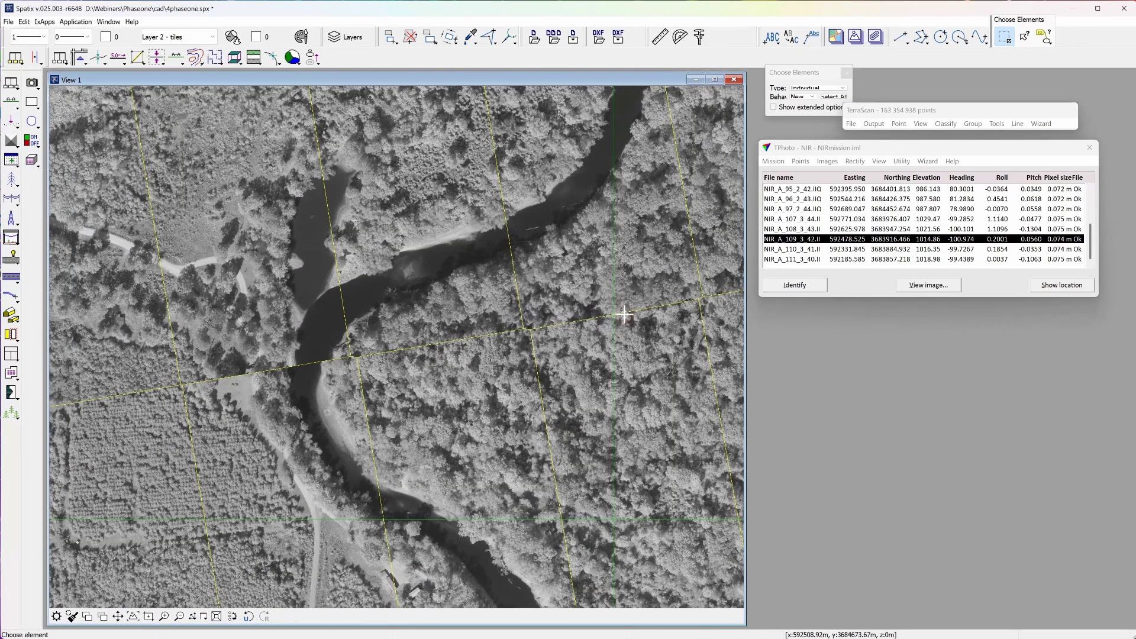
# Define tie points in Ortho image entry mode with 1.00 m max mismatch and reach the Tie points File menu
pyautogui.click(826, 161)
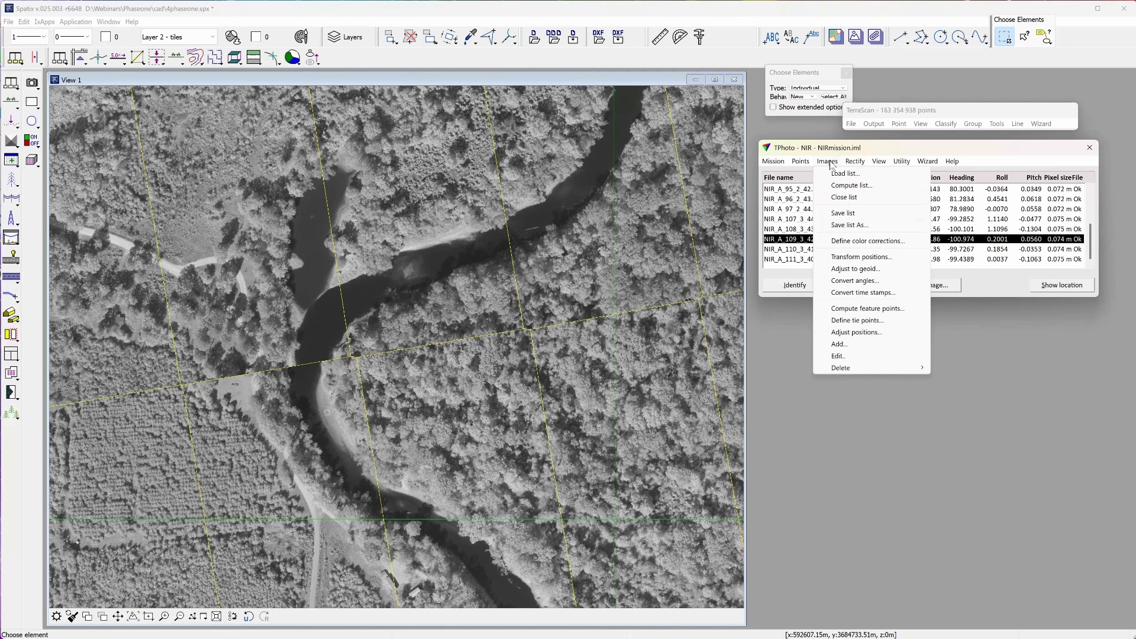
pyautogui.click(862, 321)
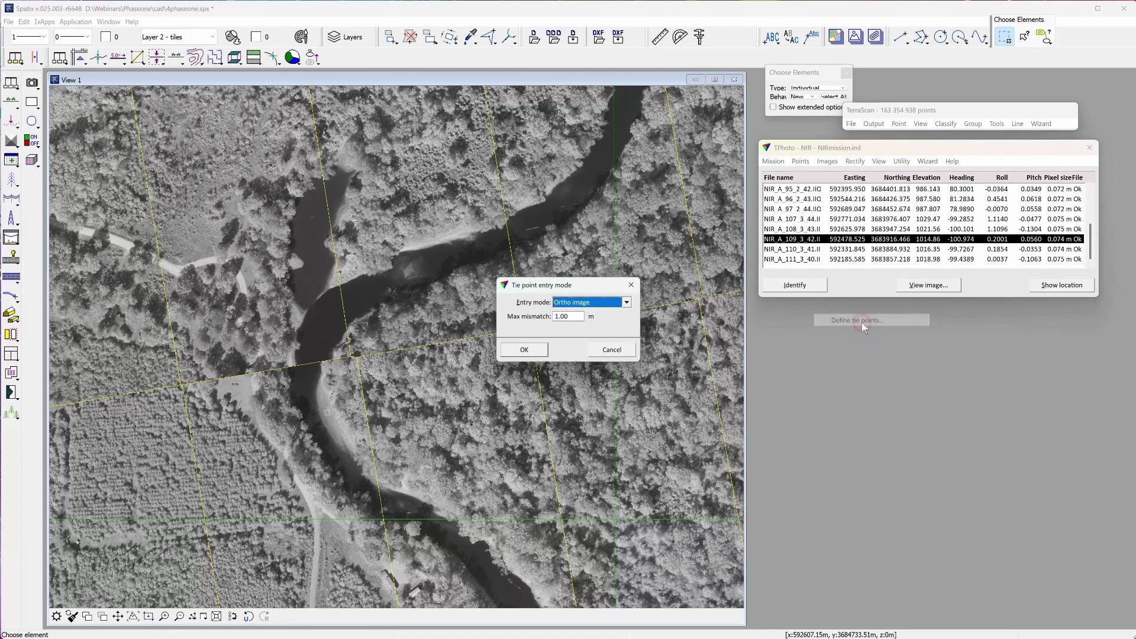
pyautogui.click(535, 351)
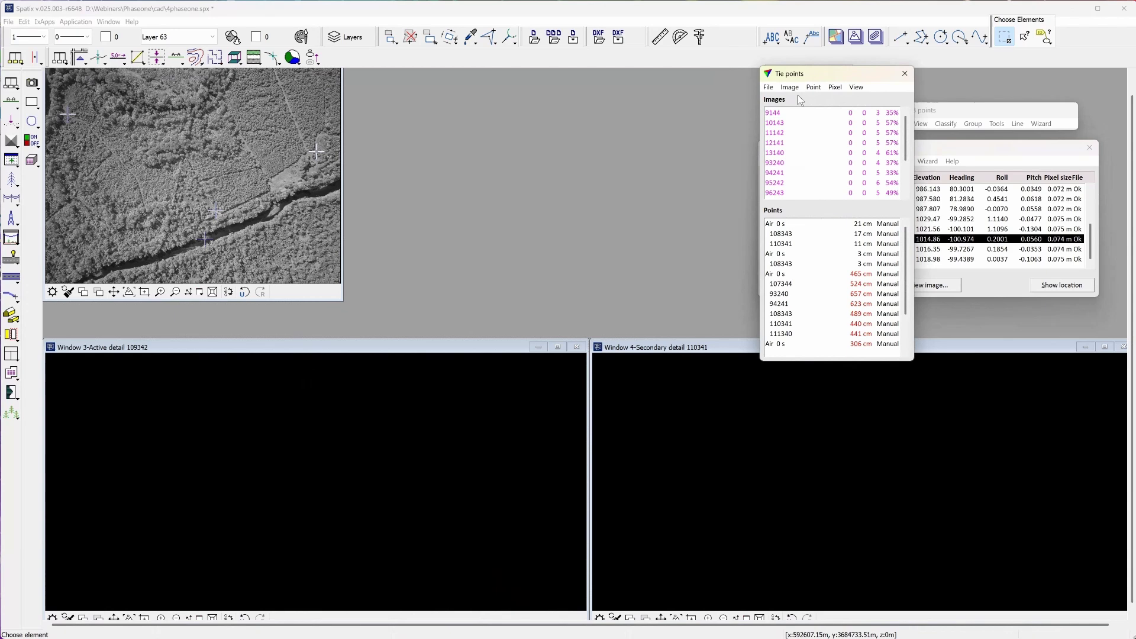
pyautogui.click(767, 87)
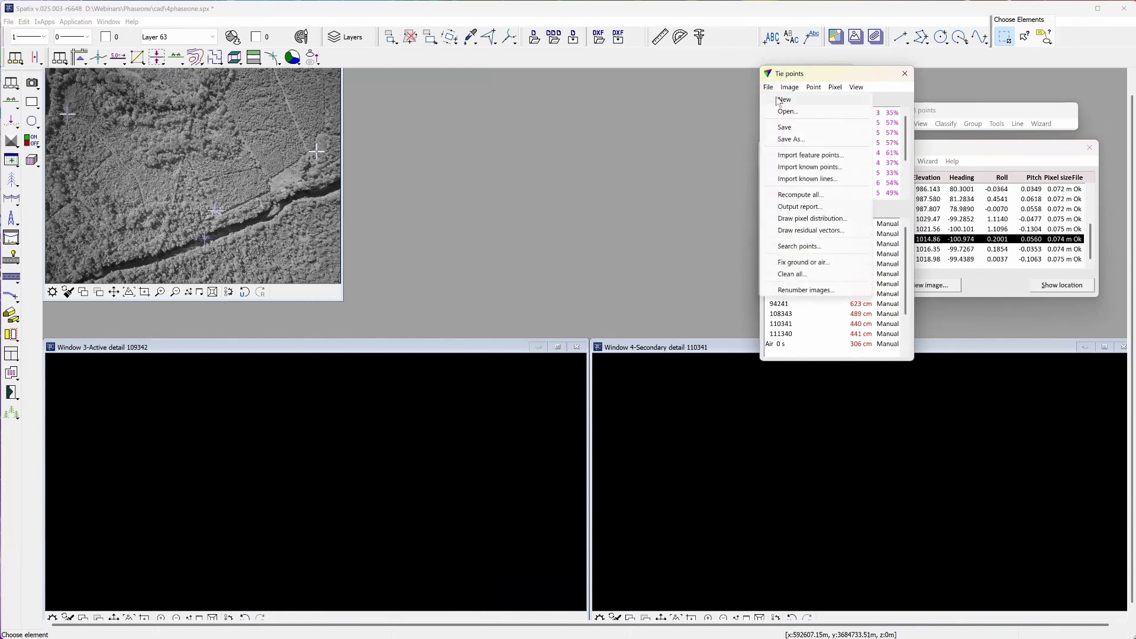
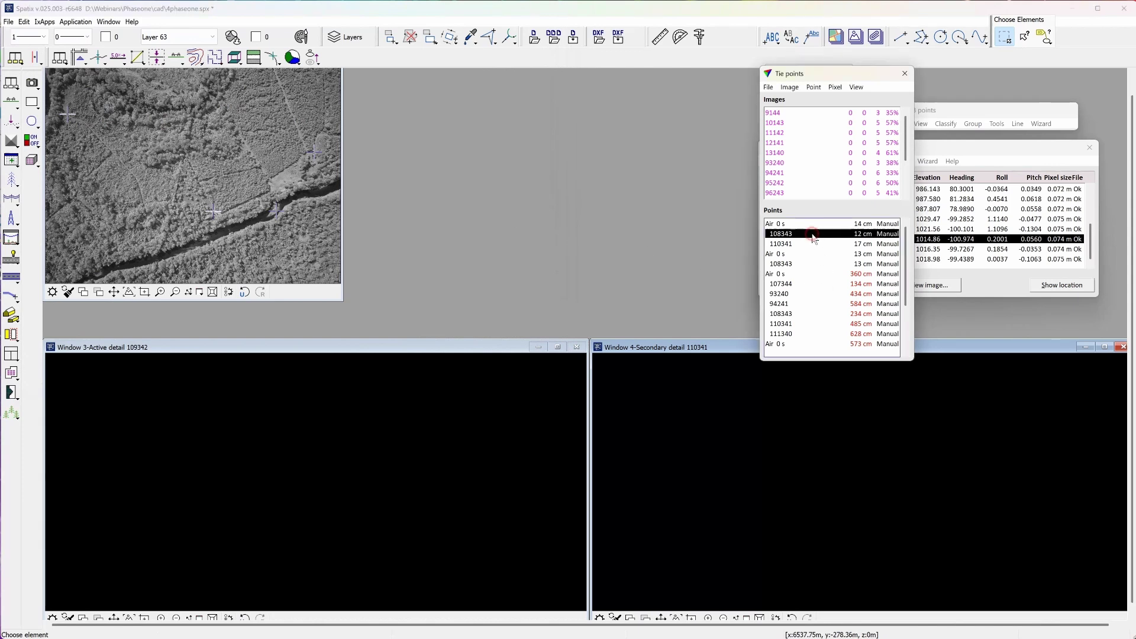
# Output a tie point report with optimal misalignment angles computed
pyautogui.click(806, 244)
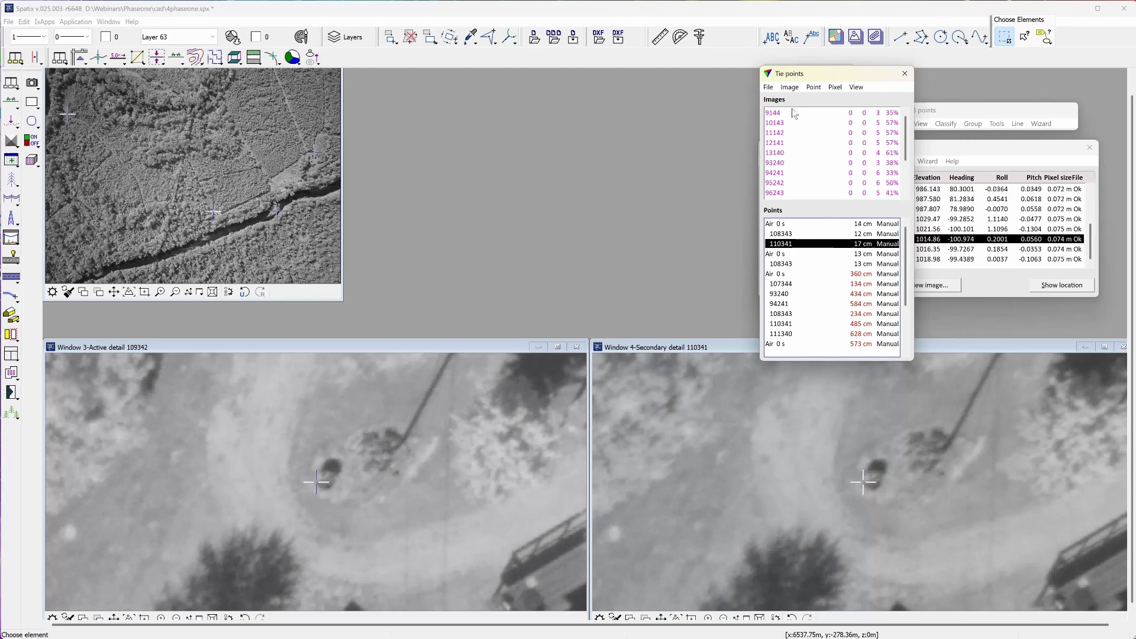
pyautogui.click(769, 87)
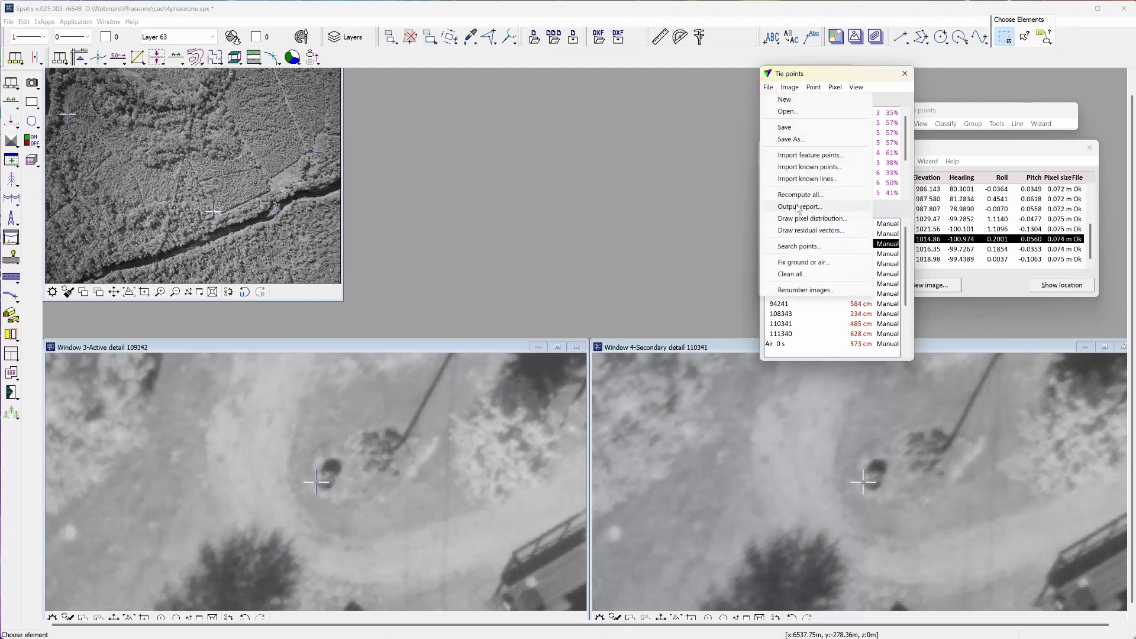
pyautogui.click(818, 207)
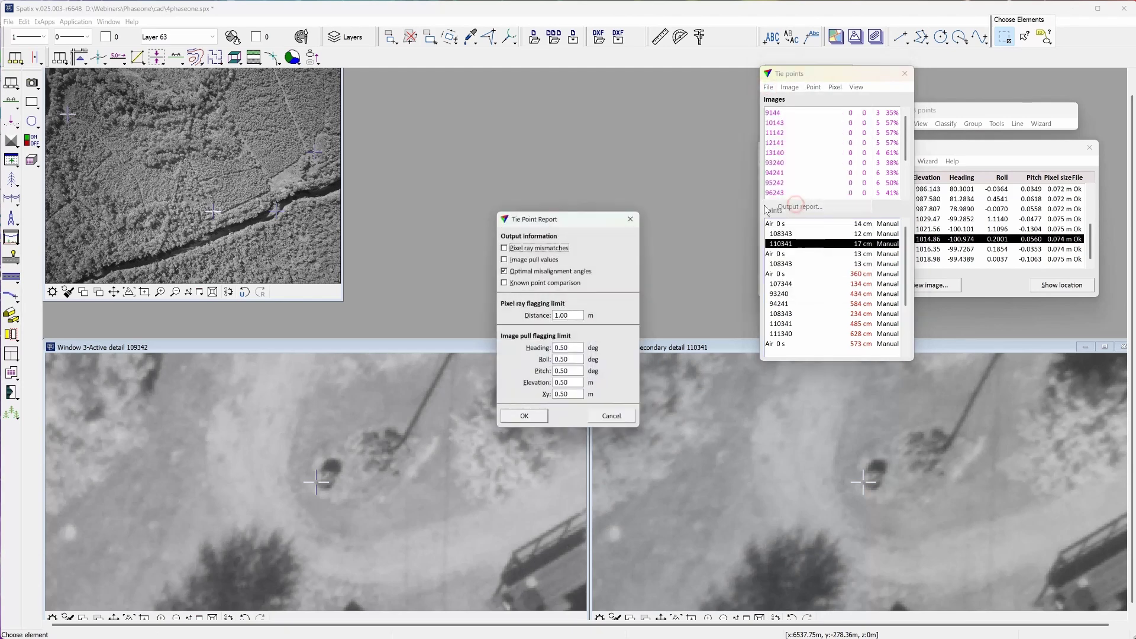
pyautogui.click(525, 418)
# Apply the computed camera misalignment, then close the report and Tie points windows
pyautogui.click(434, 198)
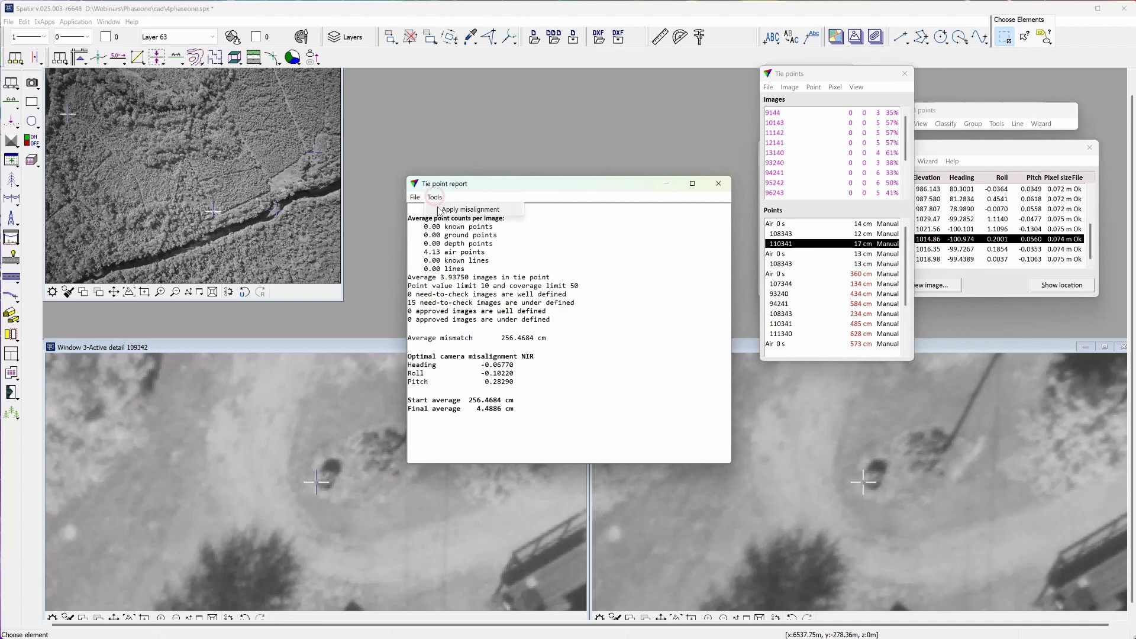
pyautogui.click(471, 211)
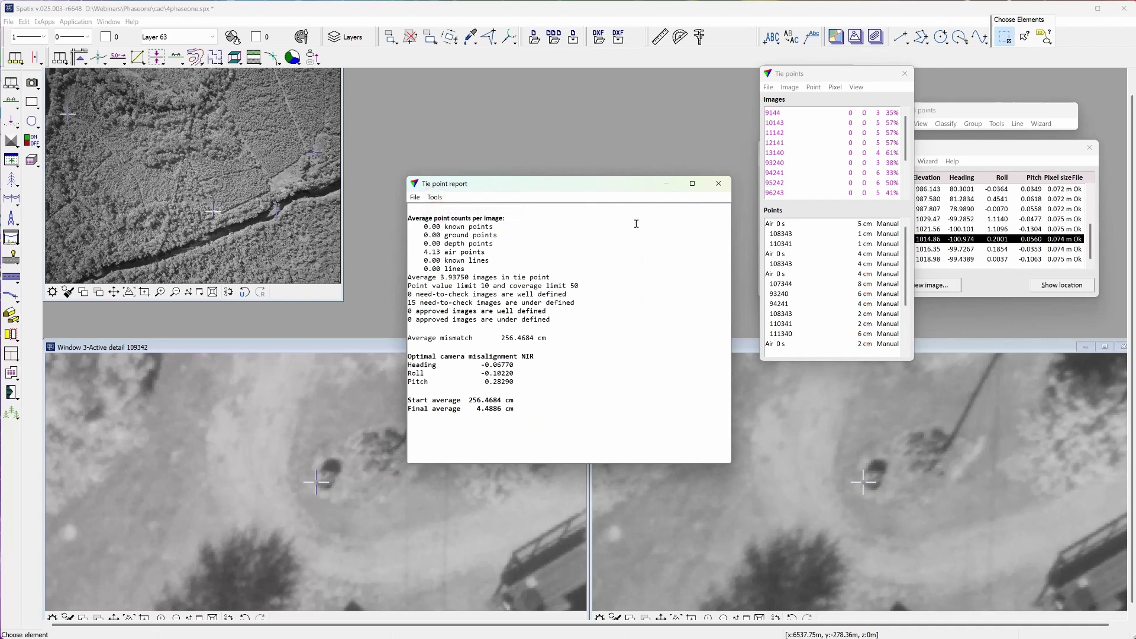
pyautogui.click(718, 183)
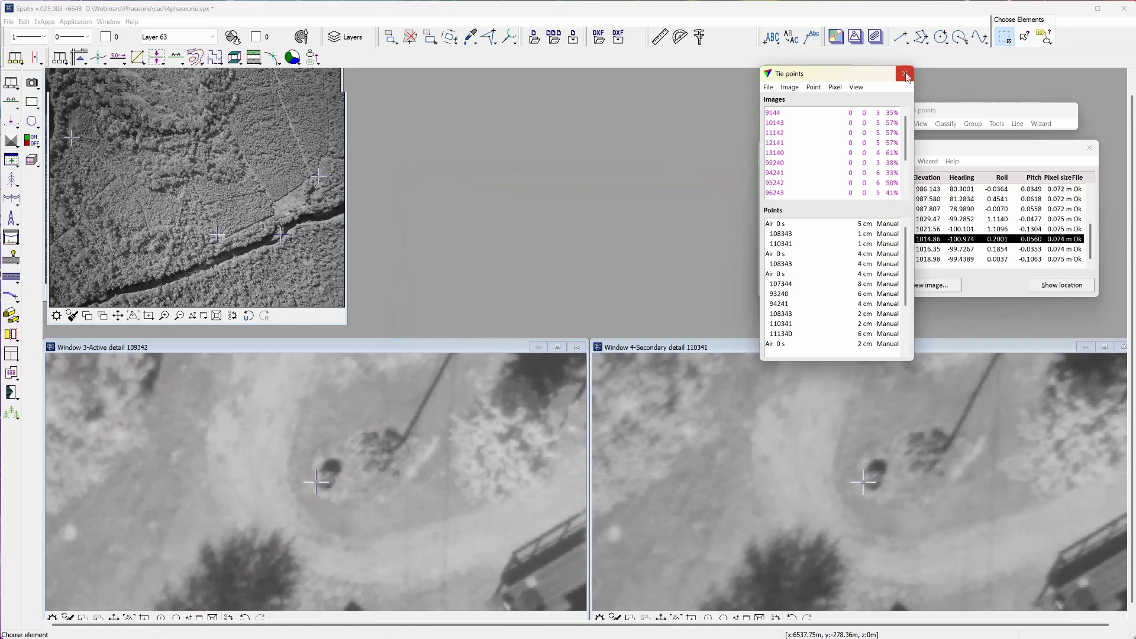
pyautogui.click(906, 72)
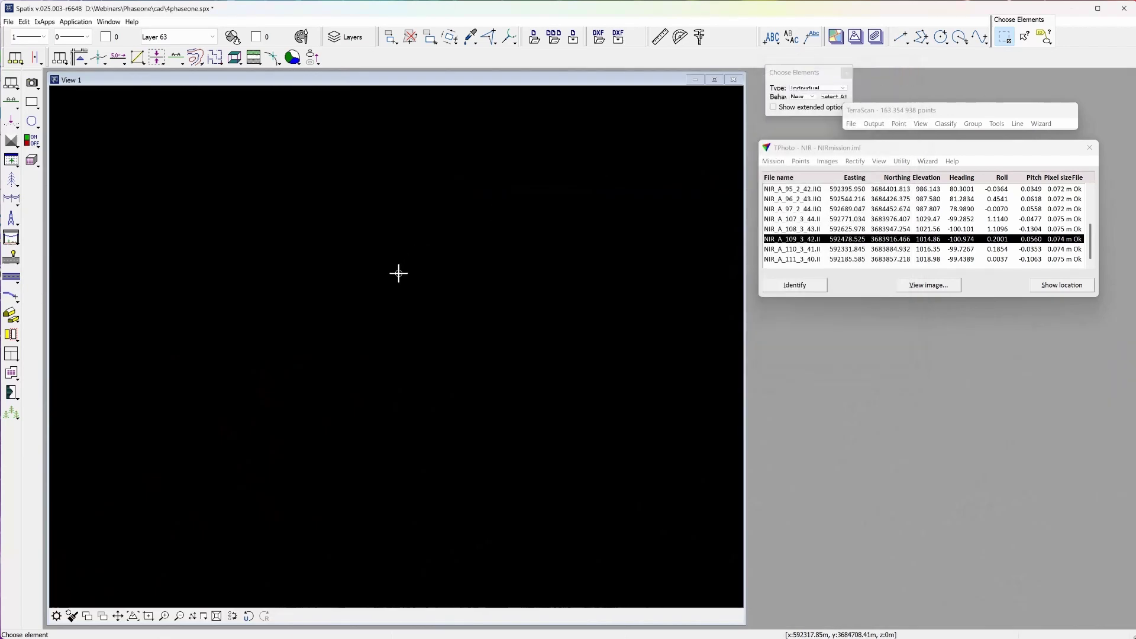
pyautogui.click(852, 162)
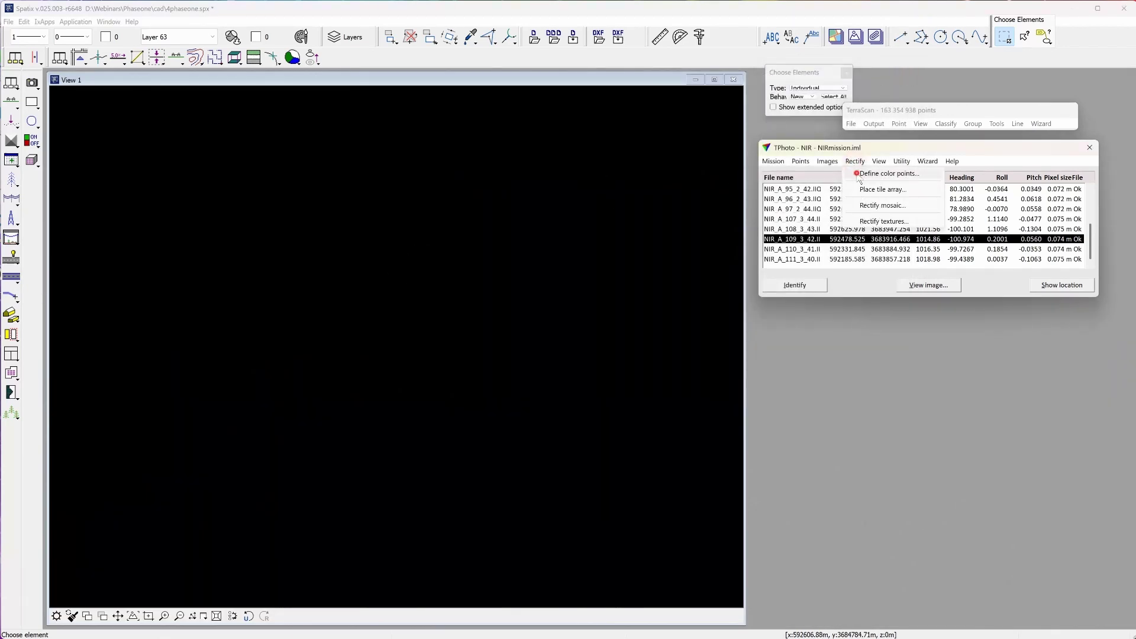
pyautogui.click(884, 173)
pyautogui.click(512, 446)
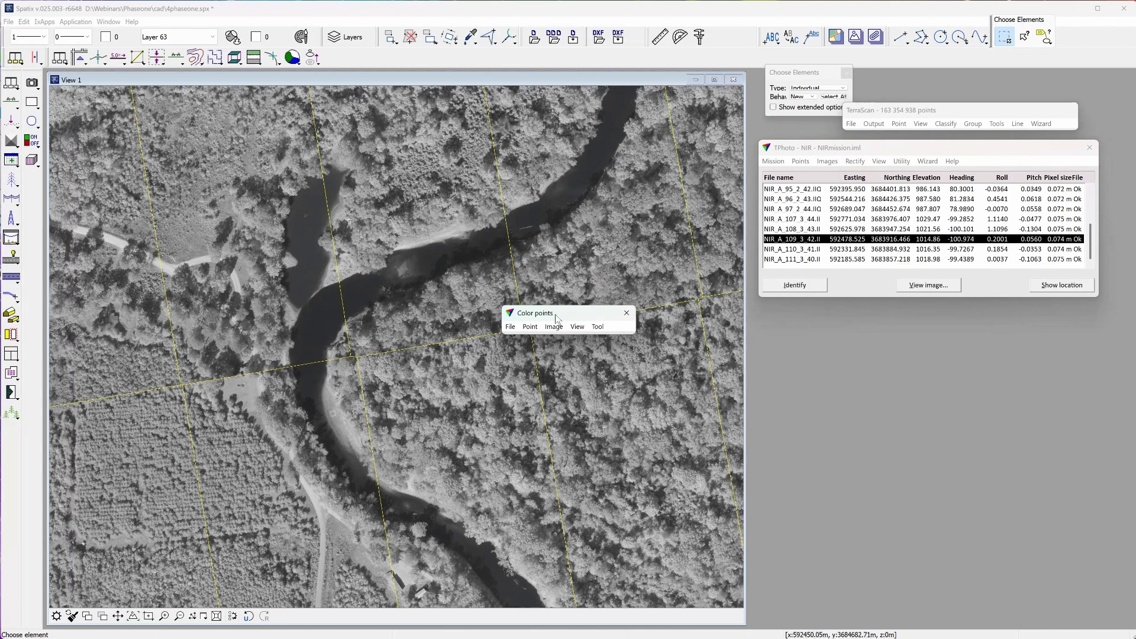
pyautogui.moveTo(557, 318); pyautogui.dragTo(814, 321)
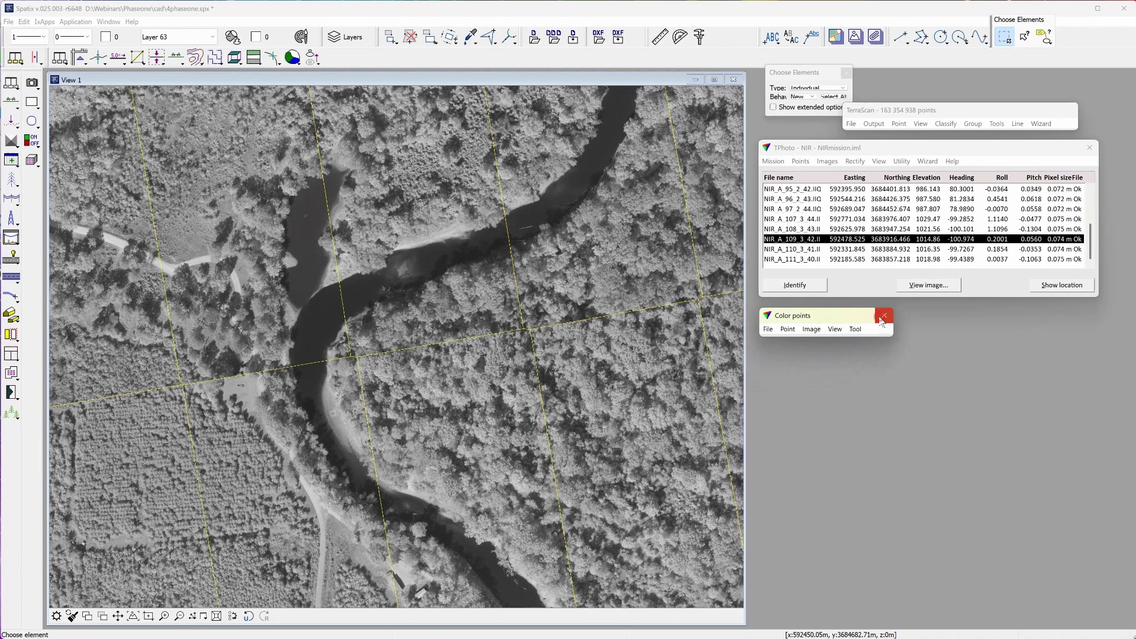
pyautogui.click(883, 319)
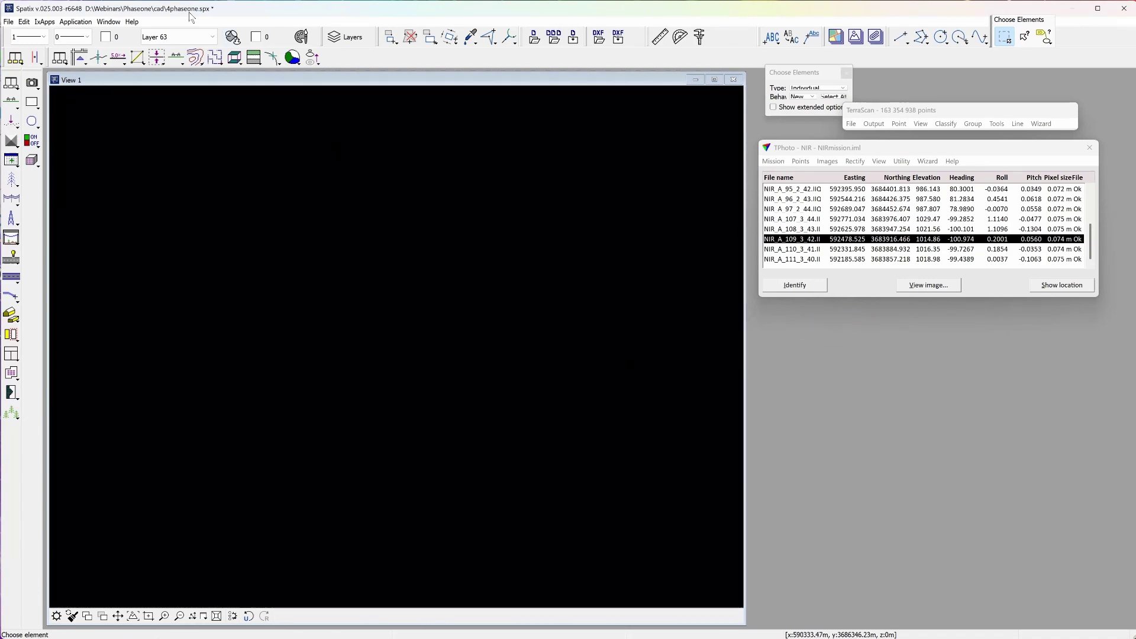
# Make Layer 2 - tiles active, fit the view and select all 17 tiles in the grid
pyautogui.click(186, 36)
pyautogui.scroll(8, 186, 73)
pyautogui.scroll(5, 186, 74)
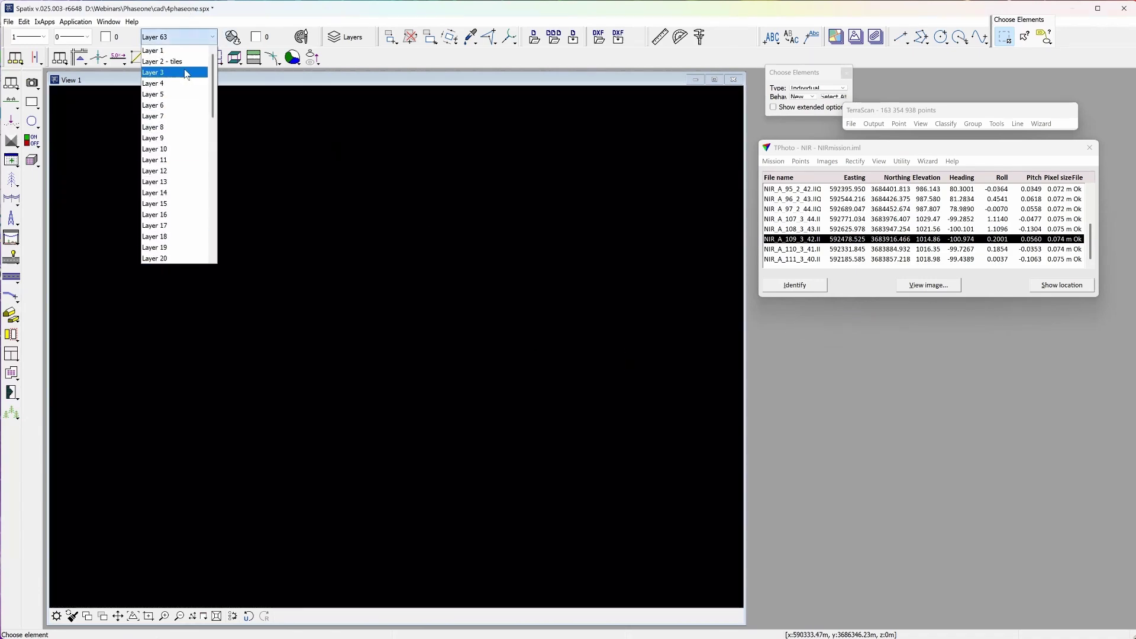
pyautogui.click(165, 62)
pyautogui.click(134, 616)
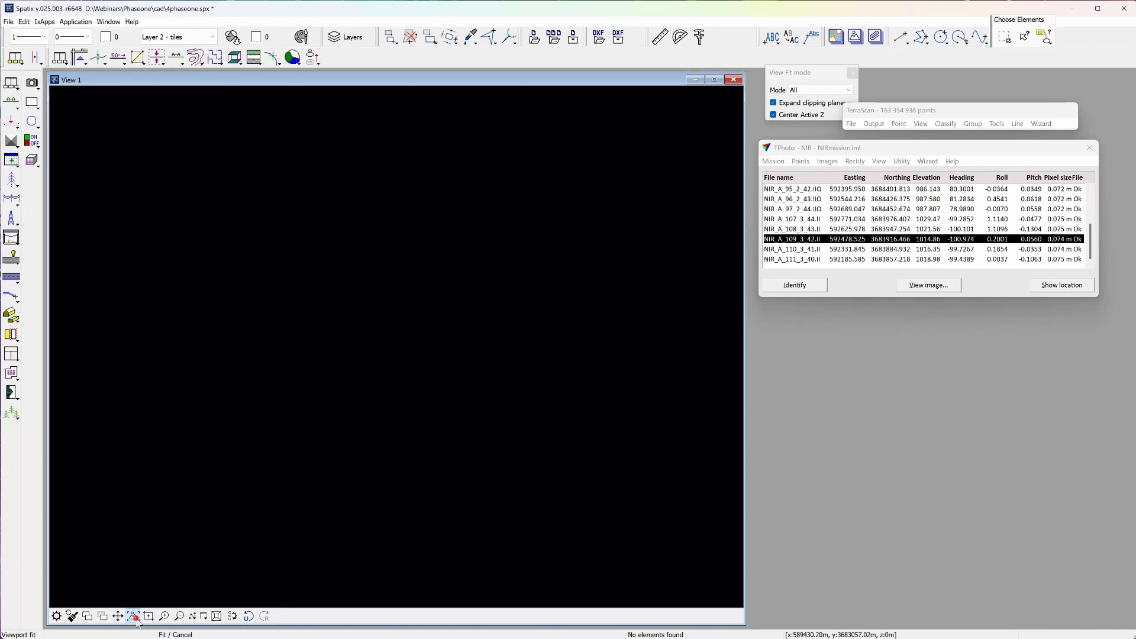
pyautogui.click(376, 264)
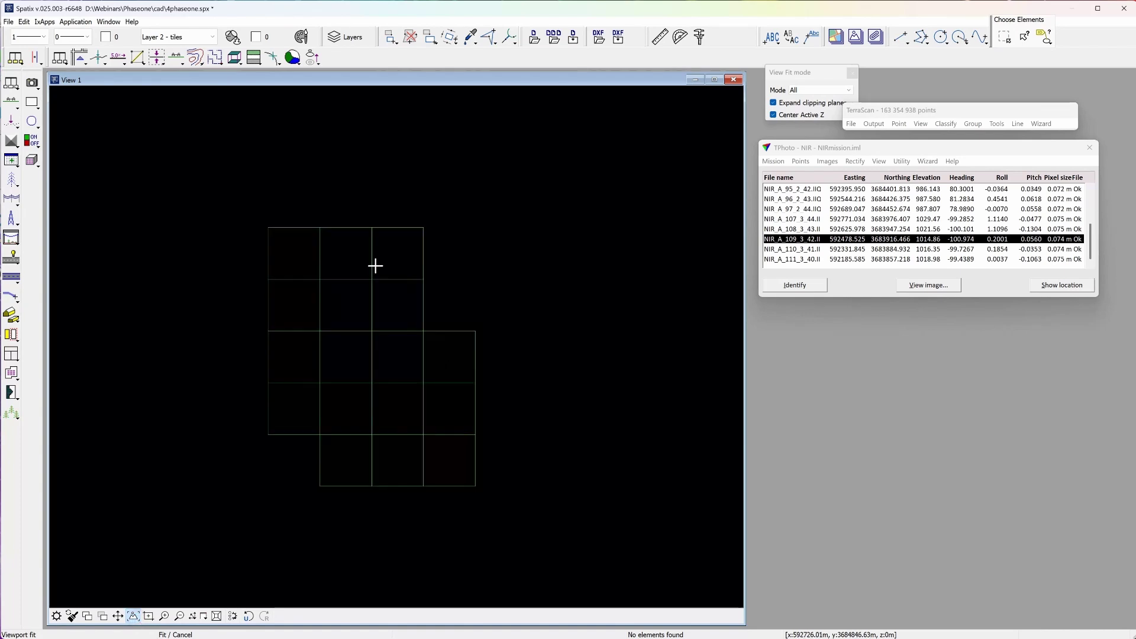
pyautogui.click(1004, 38)
pyautogui.moveTo(176, 186); pyautogui.dragTo(548, 519)
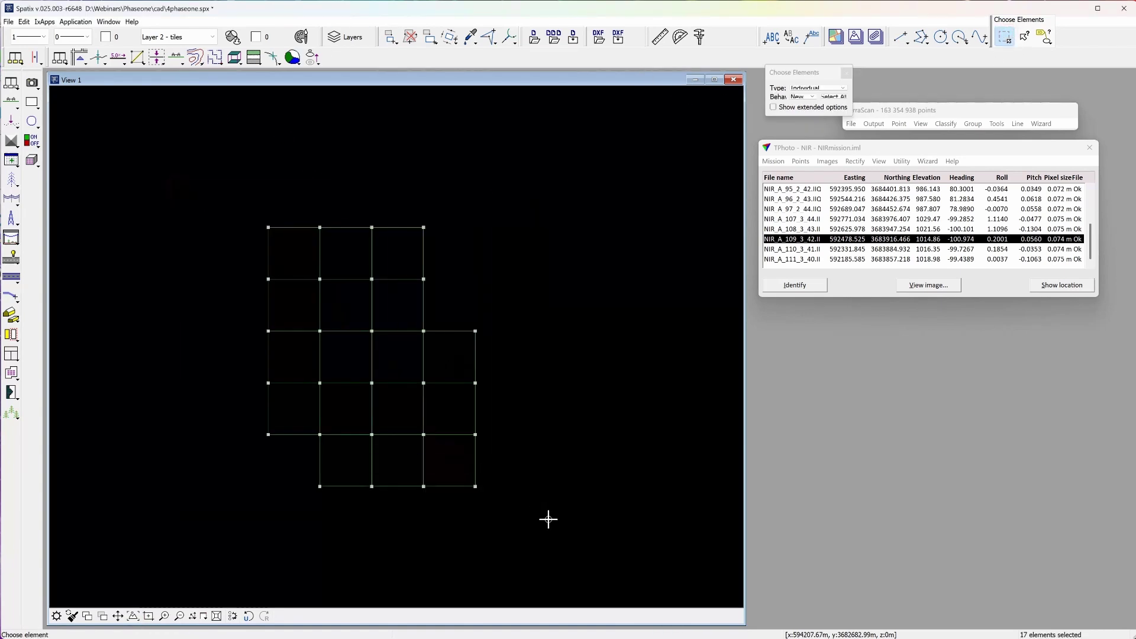
# Rectify the selected tiles into ortho tiles with prefix NIR, attached as TerraPhoto references
pyautogui.click(854, 161)
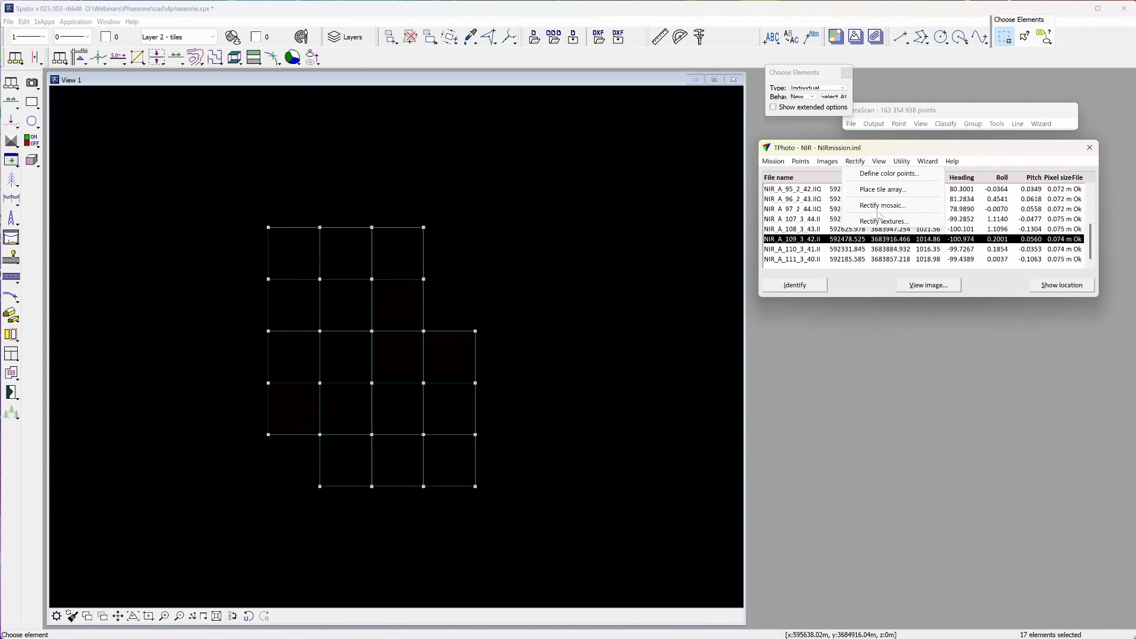
pyautogui.click(882, 205)
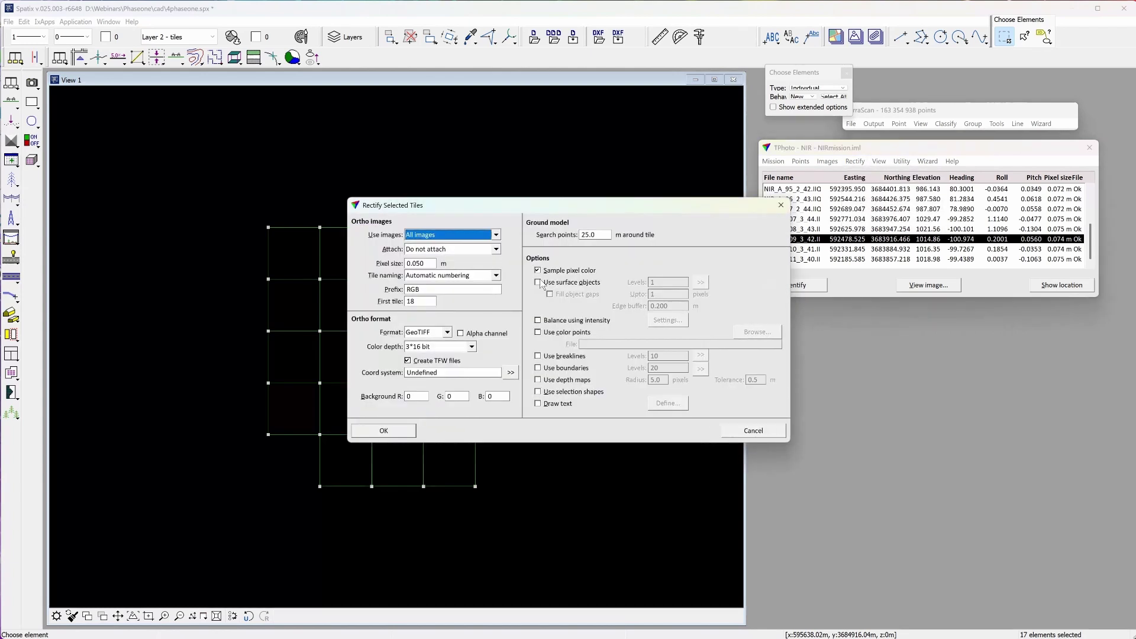
pyautogui.click(496, 249)
pyautogui.click(485, 273)
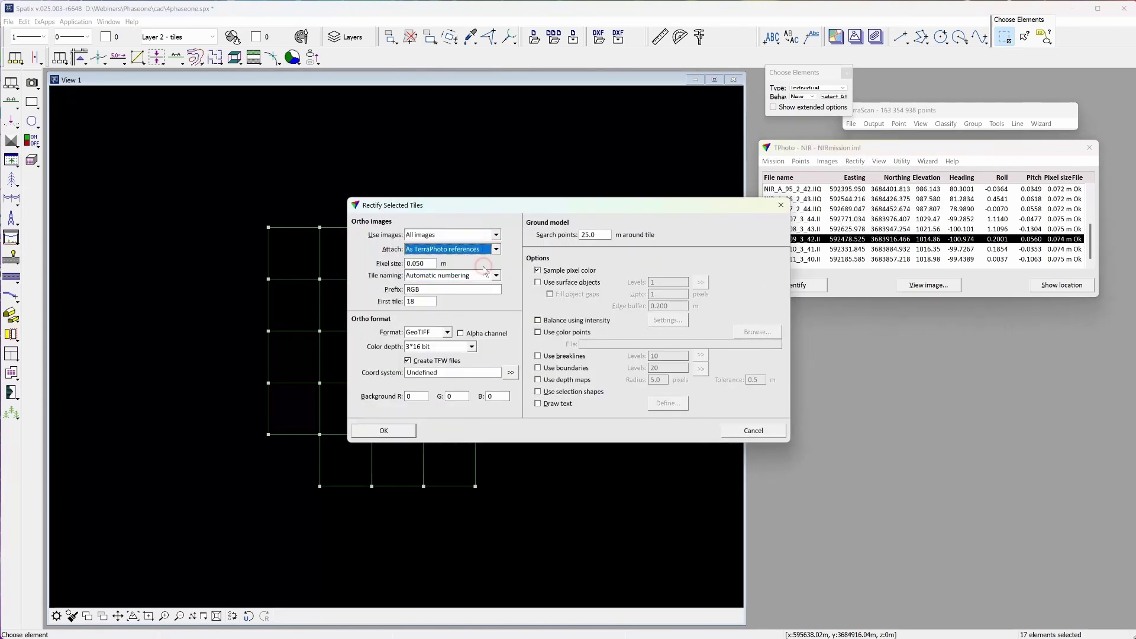
pyautogui.click(473, 289)
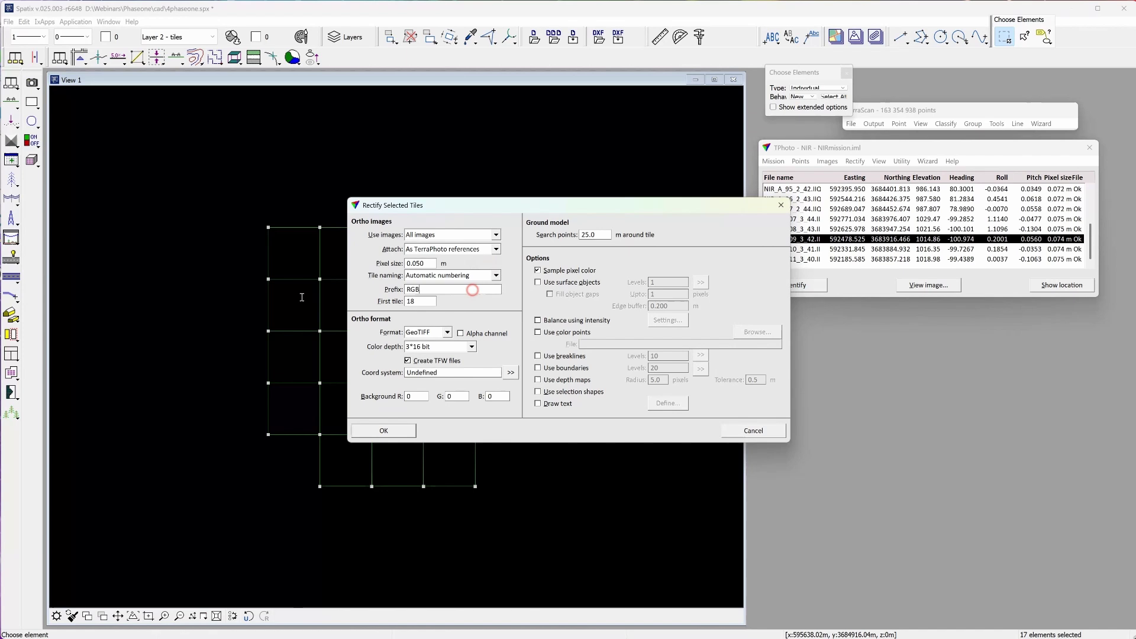
pyautogui.hotkey('shift', 'Home')
pyautogui.write('NO')
pyautogui.press('BackSpace')
pyautogui.write('IR')
pyautogui.click(407, 429)
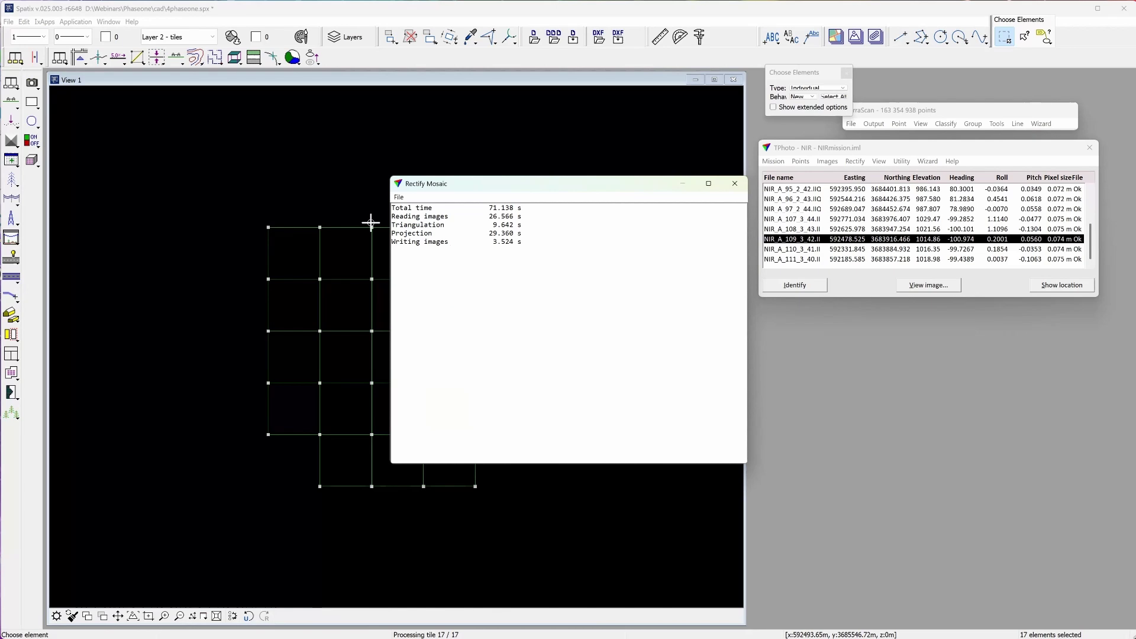
# Close the rectify report and pan and zoom the NIR mosaic onto the river area
pyautogui.click(735, 188)
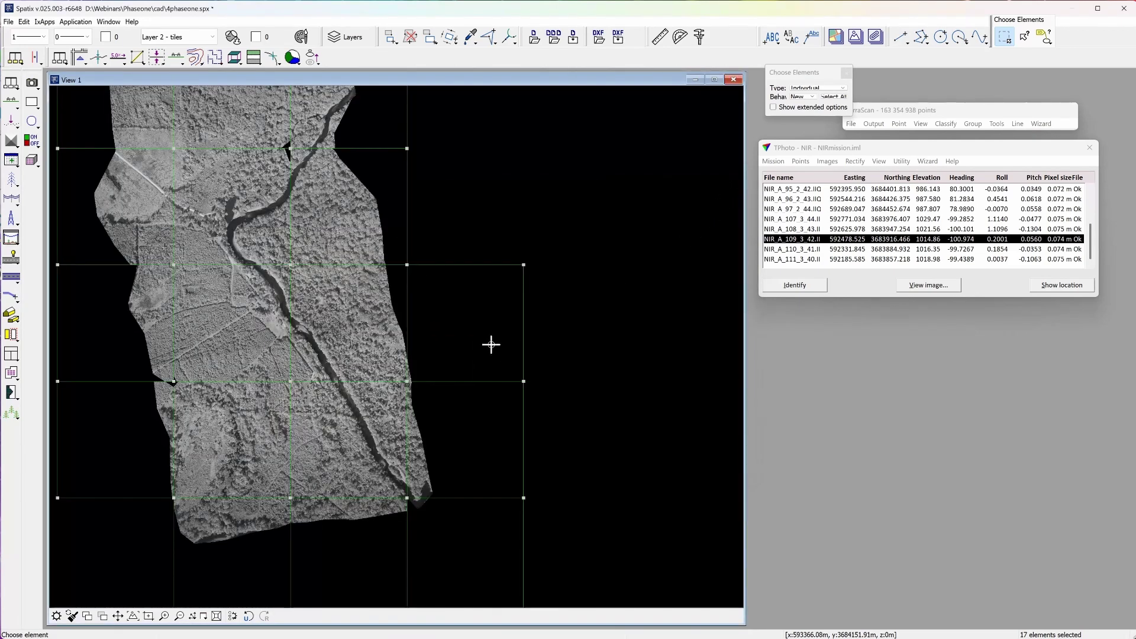
pyautogui.moveTo(425, 272); pyautogui.dragTo(583, 406, button='middle')
pyautogui.scroll(1, 583, 407)
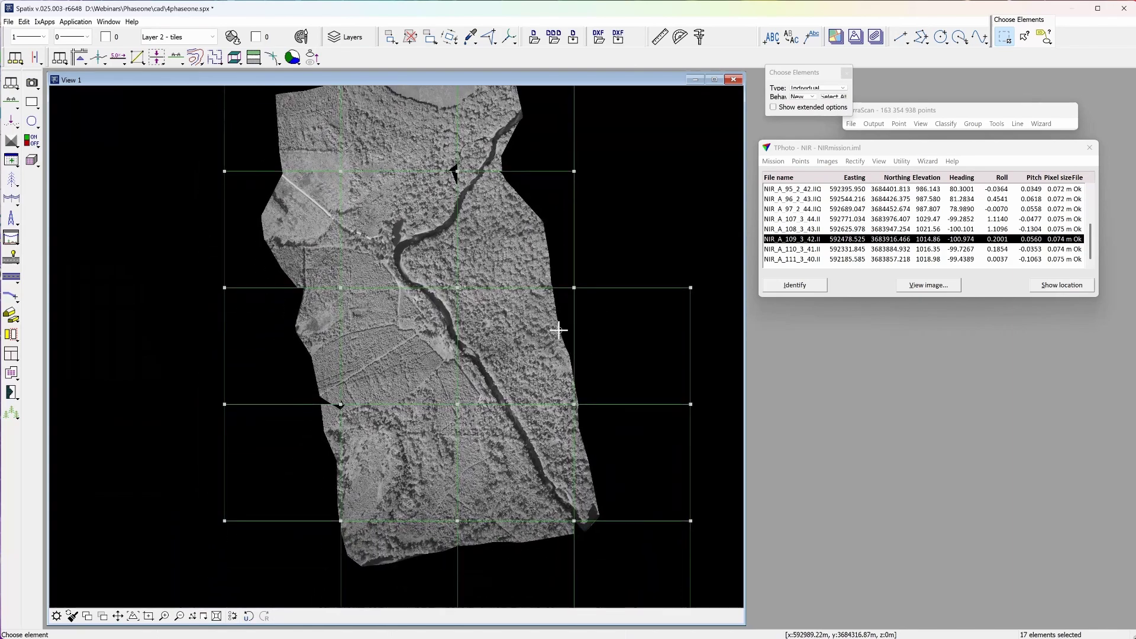
pyautogui.scroll(2, 489, 308)
pyautogui.scroll(1, 489, 308)
pyautogui.moveTo(489, 308); pyautogui.dragTo(564, 425, button='middle')
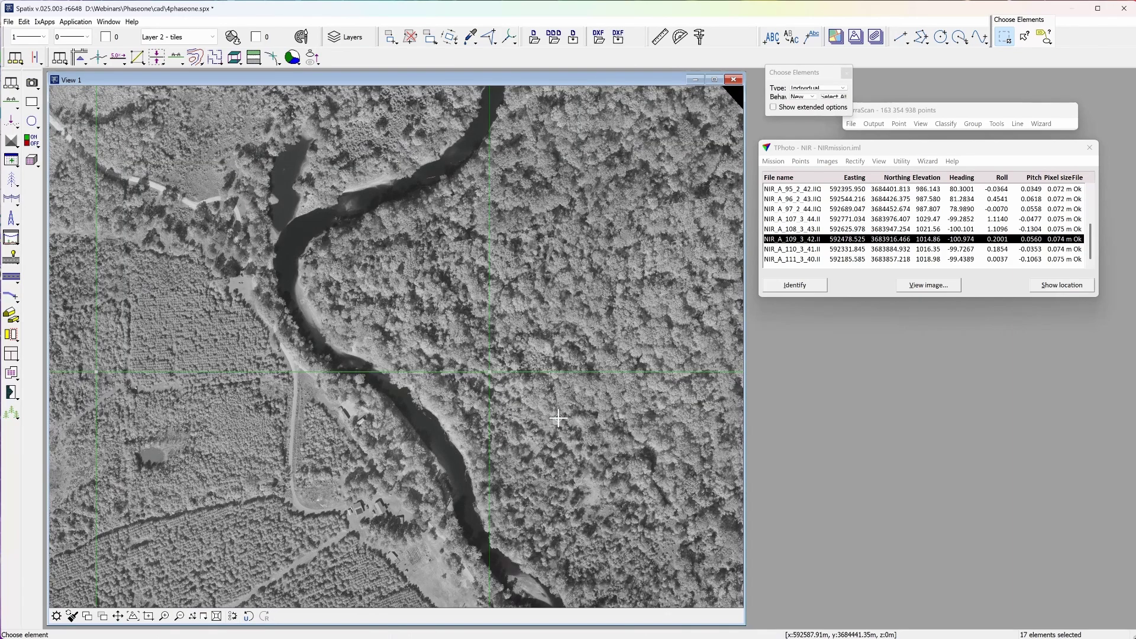
pyautogui.scroll(-1, 565, 404)
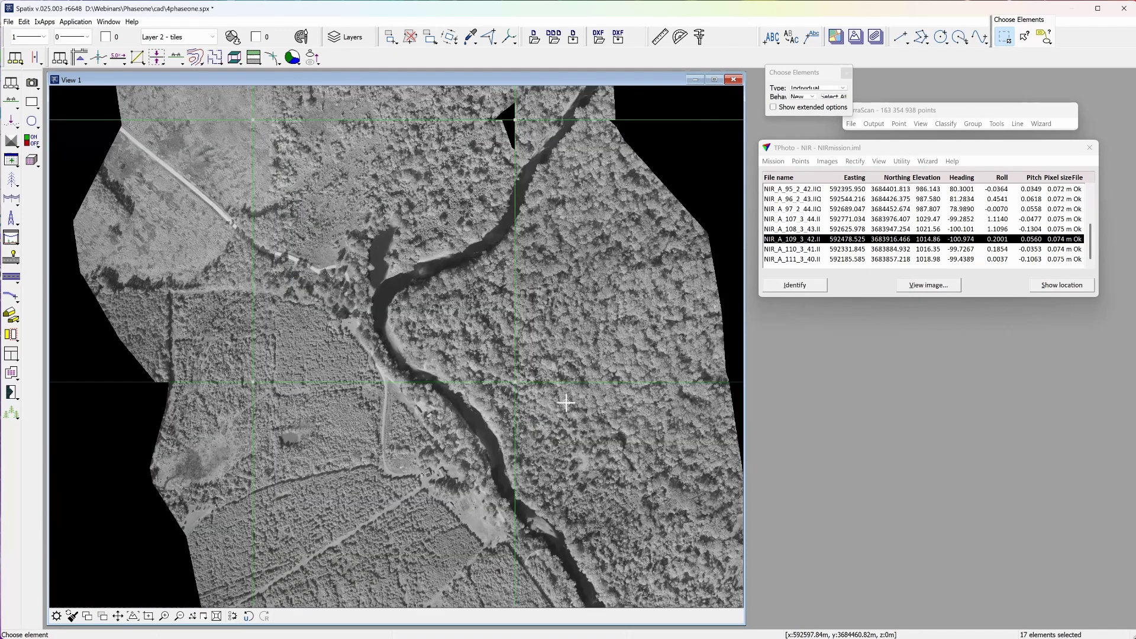
pyautogui.scroll(1, 566, 405)
pyautogui.moveTo(566, 404); pyautogui.dragTo(578, 369, button='middle')
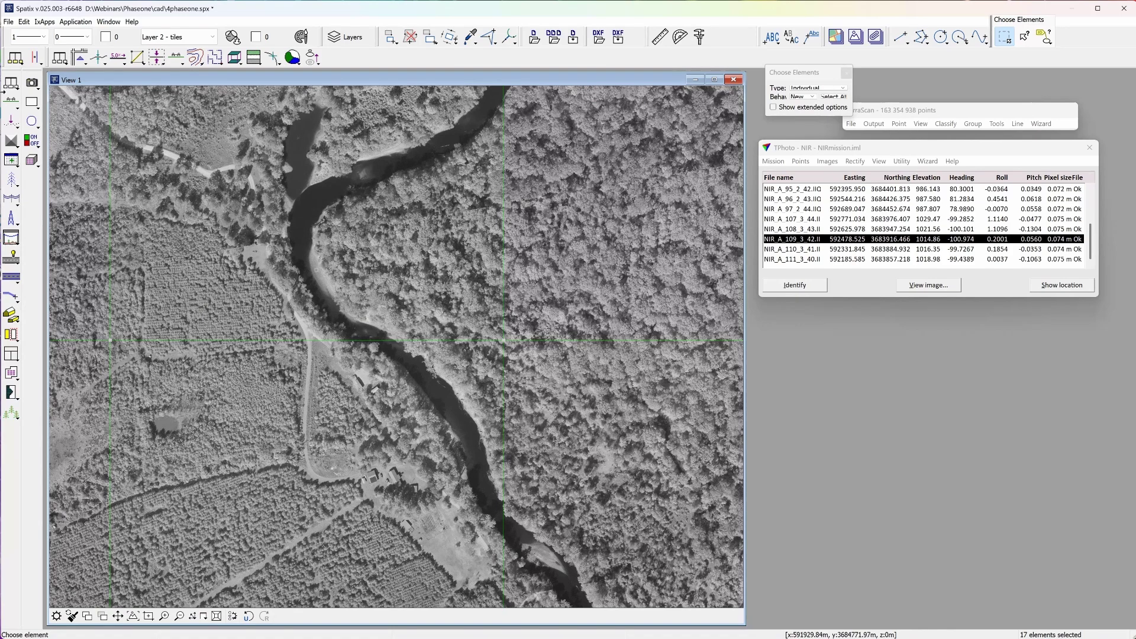
# Detach all 17 NIR raster references in Manage Raster References
pyautogui.click(29, 85)
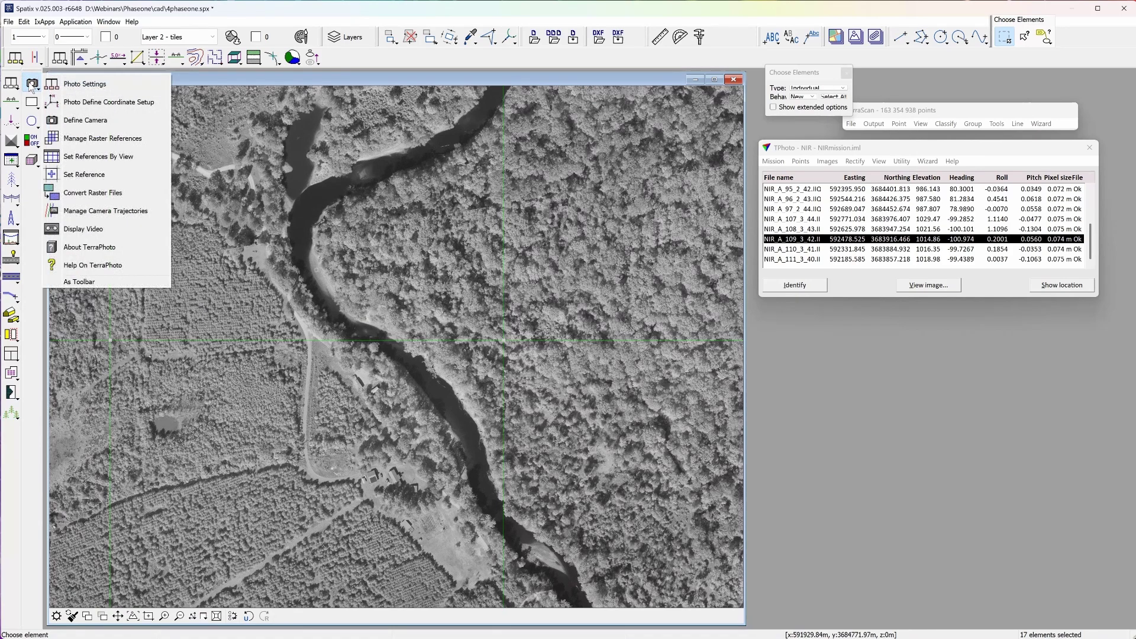
pyautogui.click(83, 139)
pyautogui.click(503, 188)
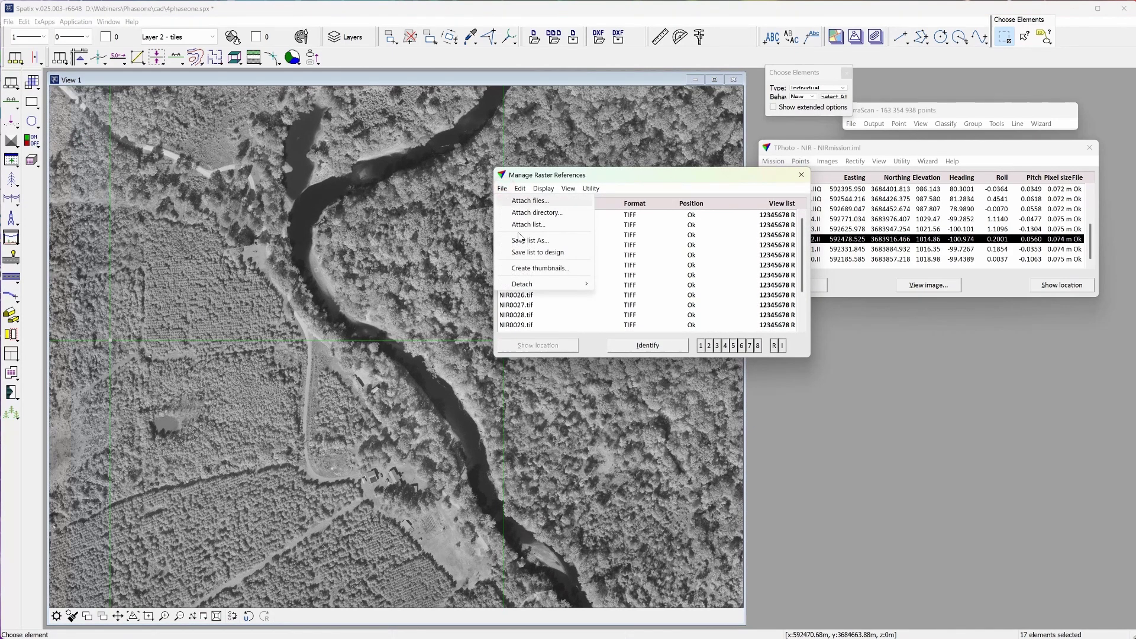
pyautogui.moveTo(522, 284)
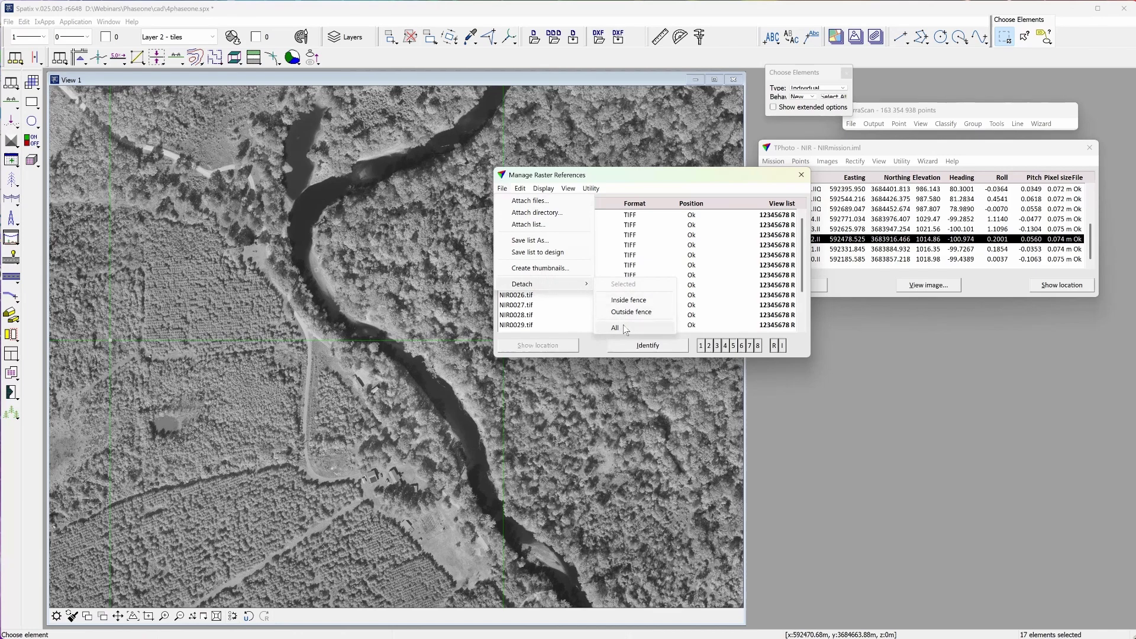
pyautogui.click(626, 329)
pyautogui.click(482, 338)
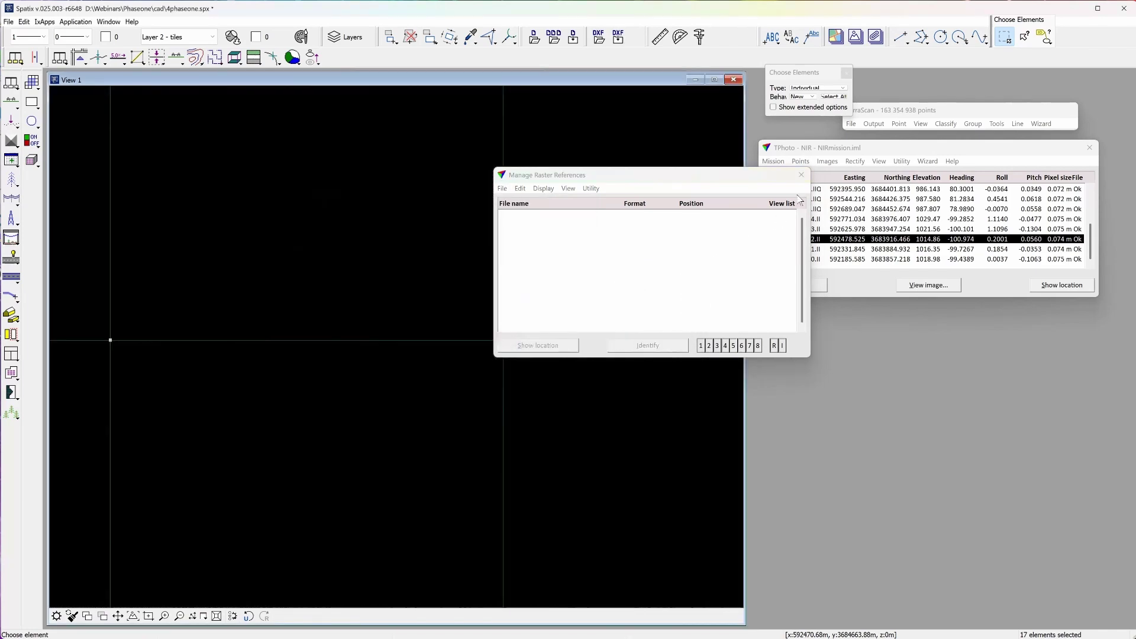
# Redraw the point cloud with its current display settings via Display mode
pyautogui.click(909, 128)
pyautogui.click(948, 259)
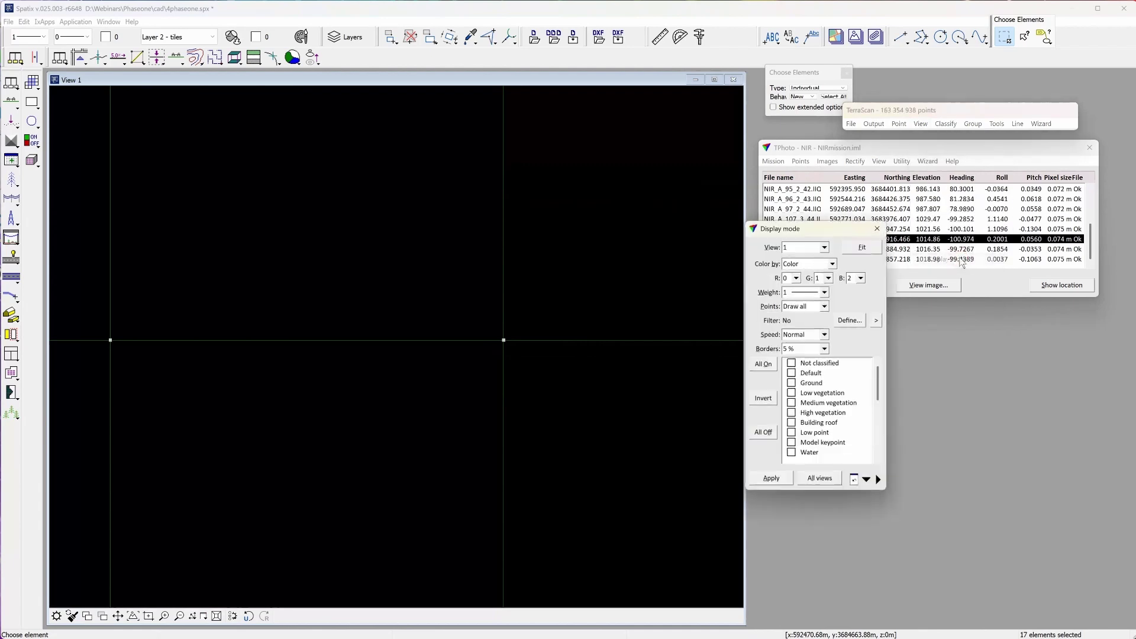
pyautogui.click(771, 479)
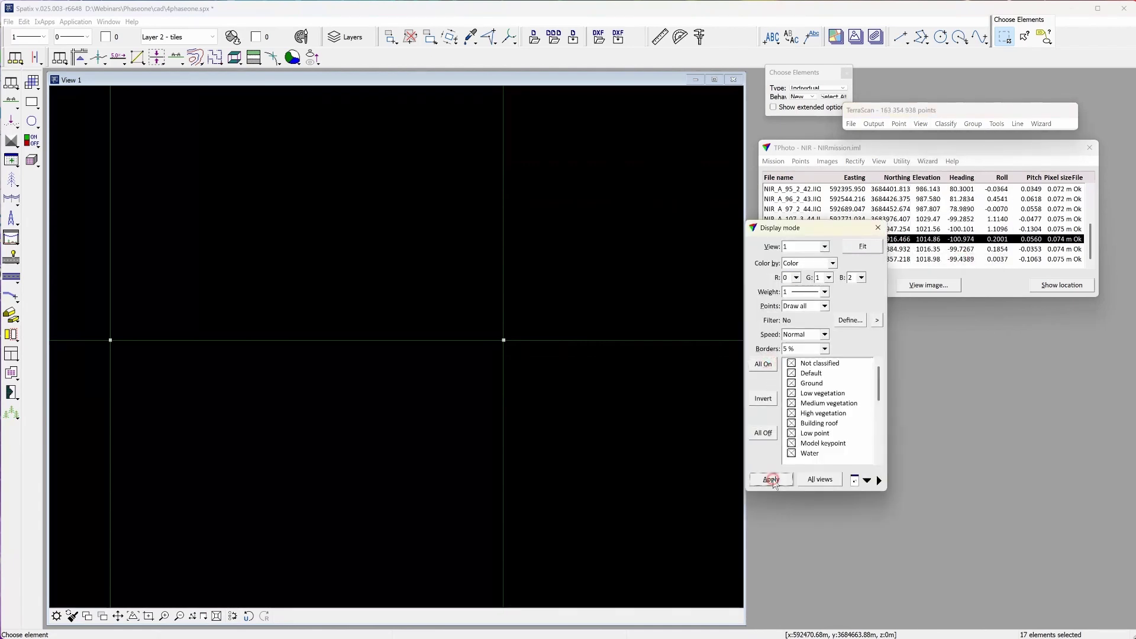
pyautogui.click(879, 228)
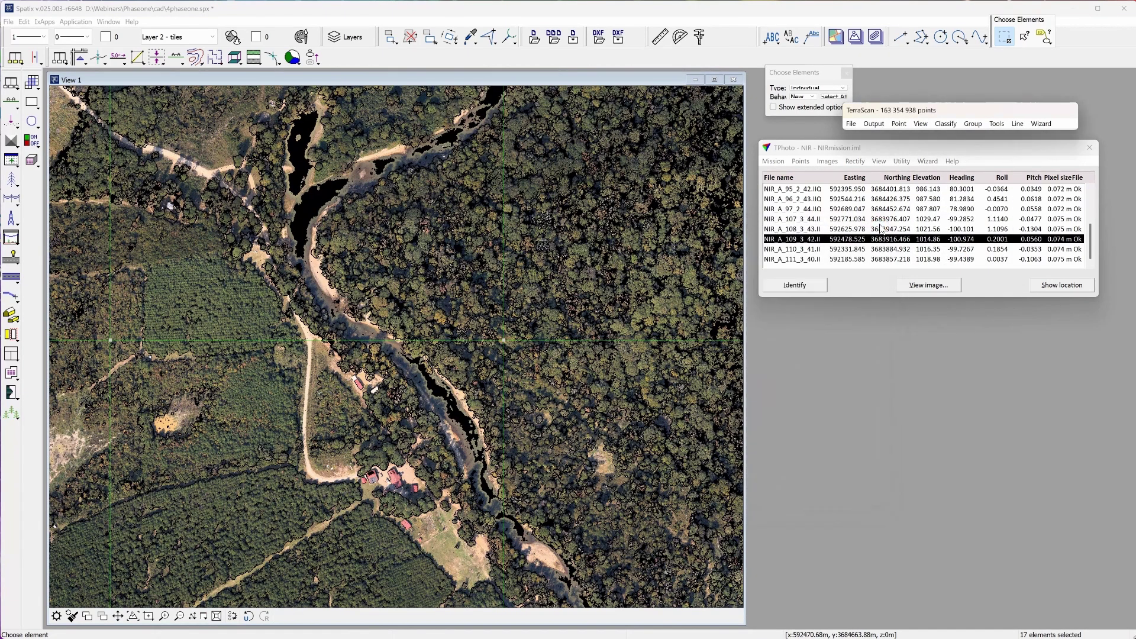
# Extract colour from images saving channel 0 as 3 and skipping channels 1 and 2
pyautogui.click(997, 123)
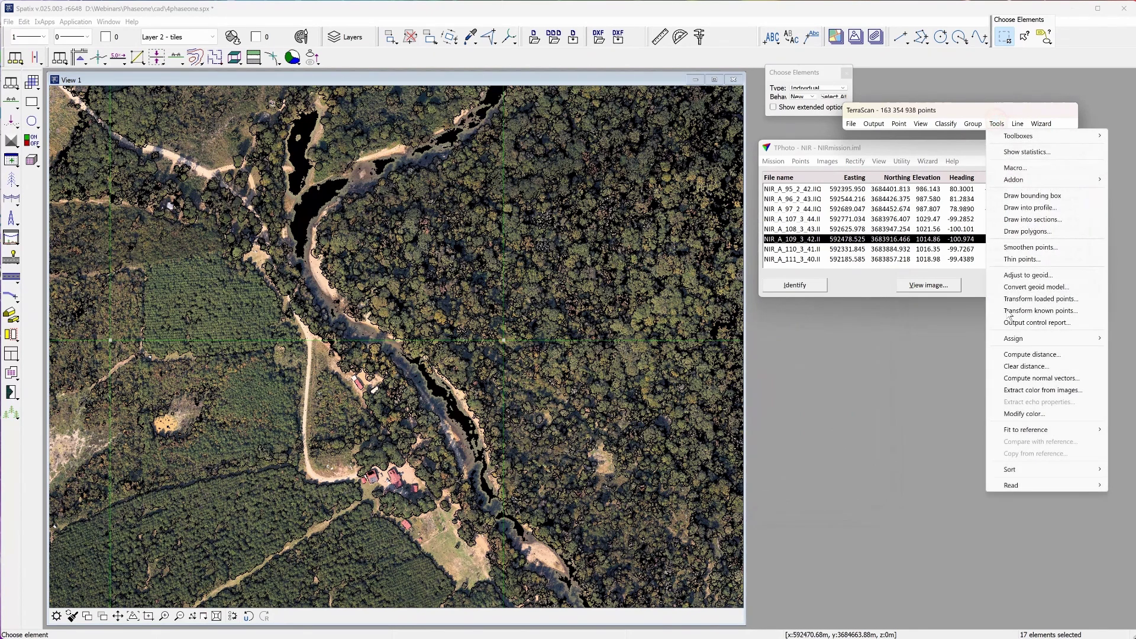
pyautogui.click(1039, 391)
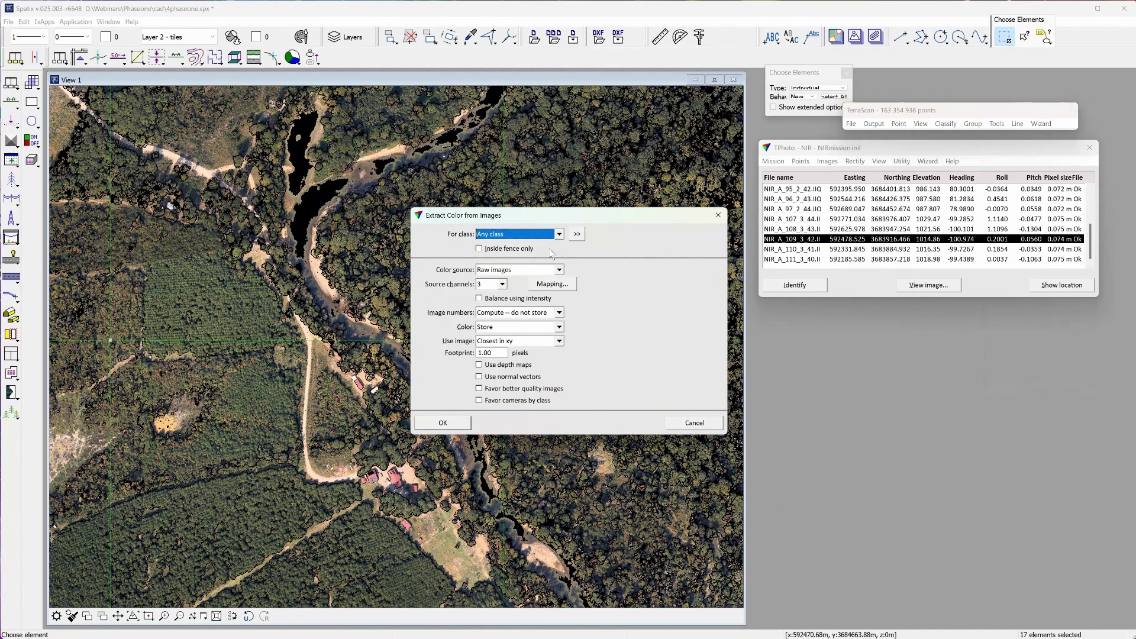
pyautogui.click(551, 284)
pyautogui.click(563, 289)
pyautogui.click(560, 342)
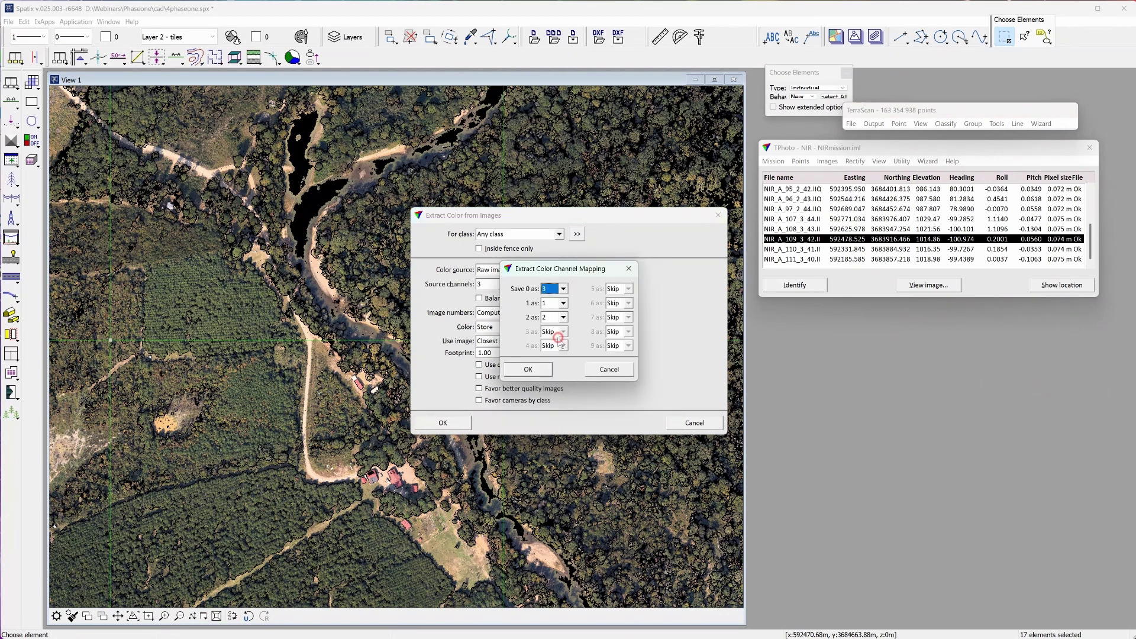
pyautogui.click(563, 303)
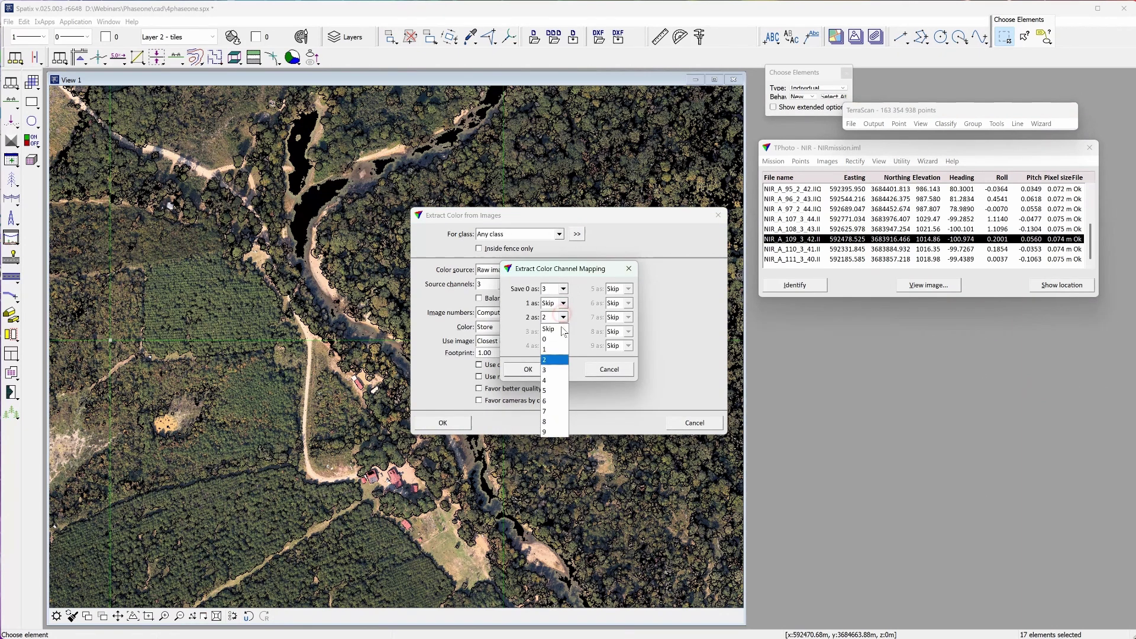
pyautogui.click(558, 330)
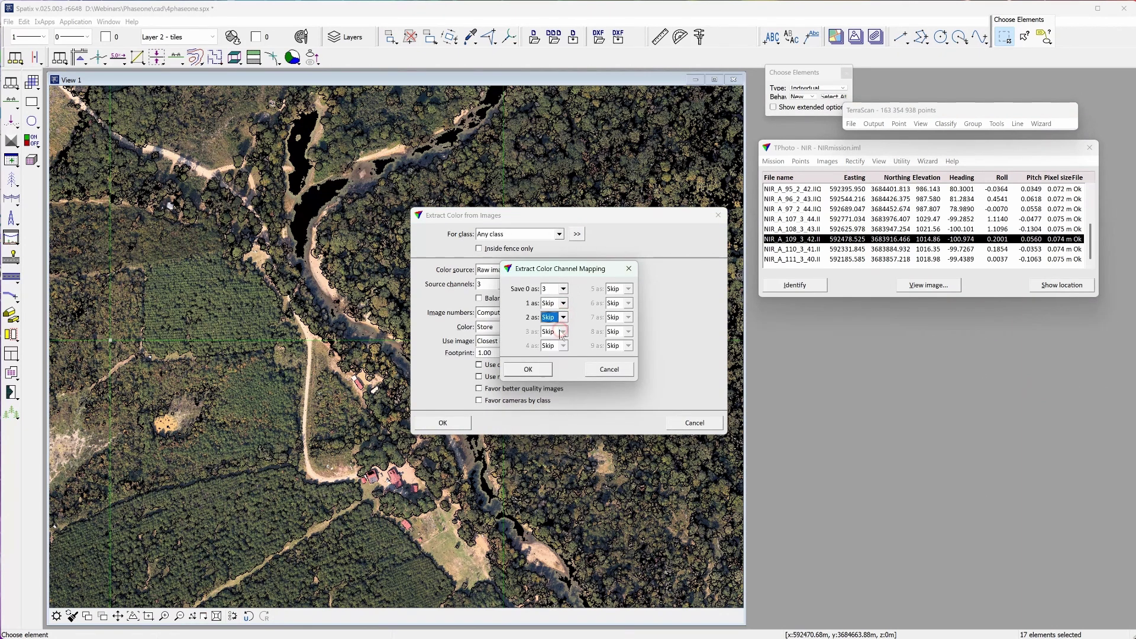
pyautogui.click(549, 370)
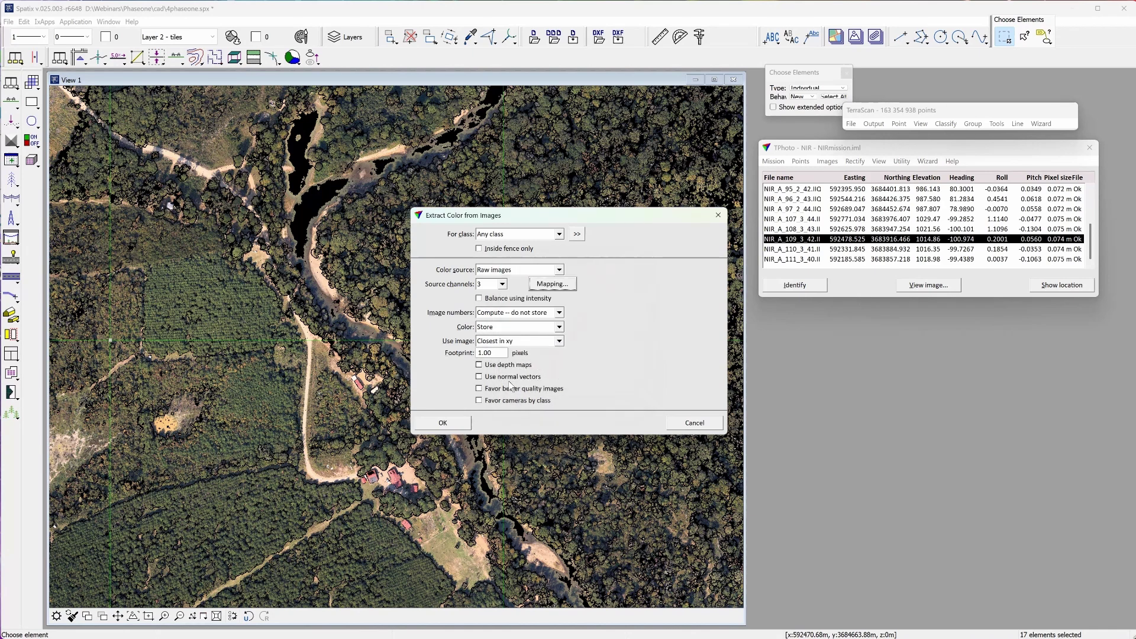
pyautogui.click(454, 425)
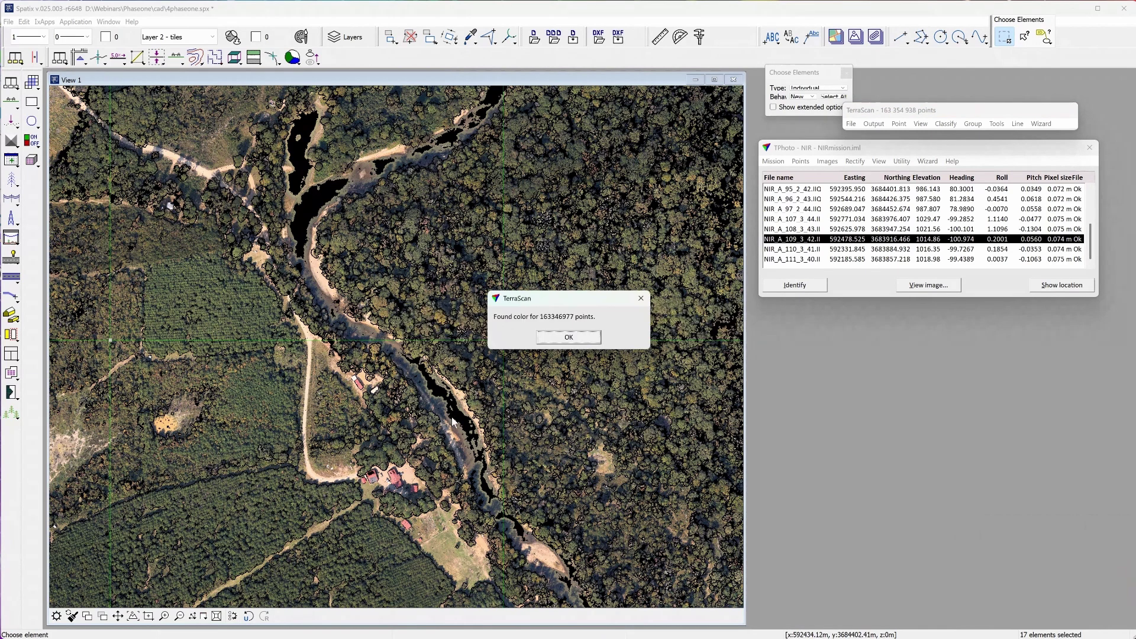
# Dismiss the result and colour the point cloud by Vegetation index in Display mode
pyautogui.click(547, 342)
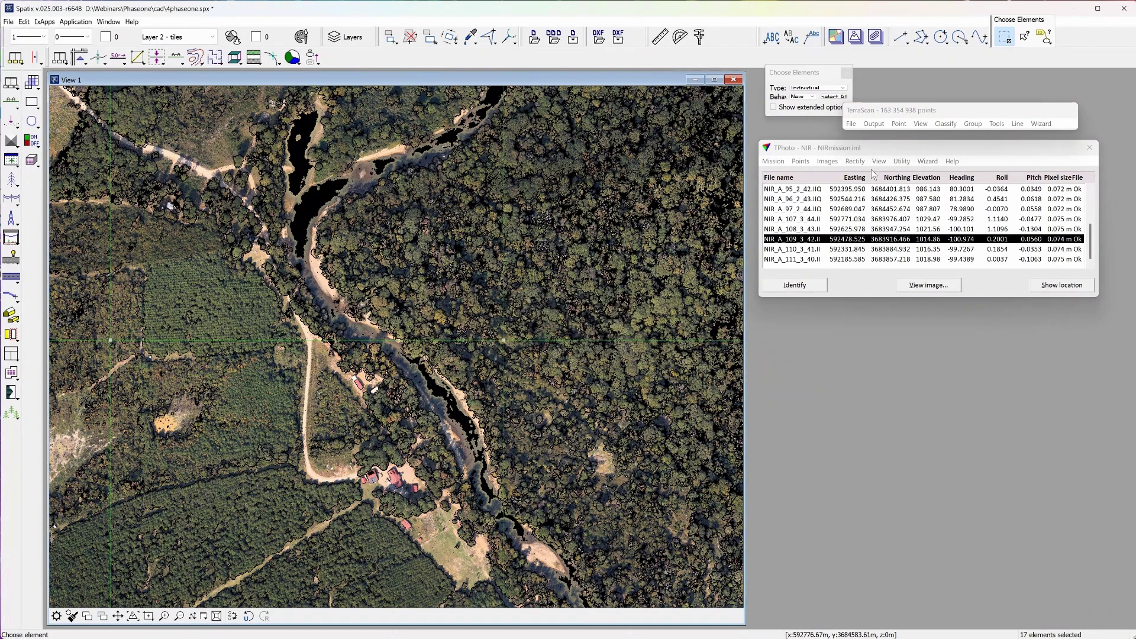
pyautogui.click(921, 124)
pyautogui.click(932, 259)
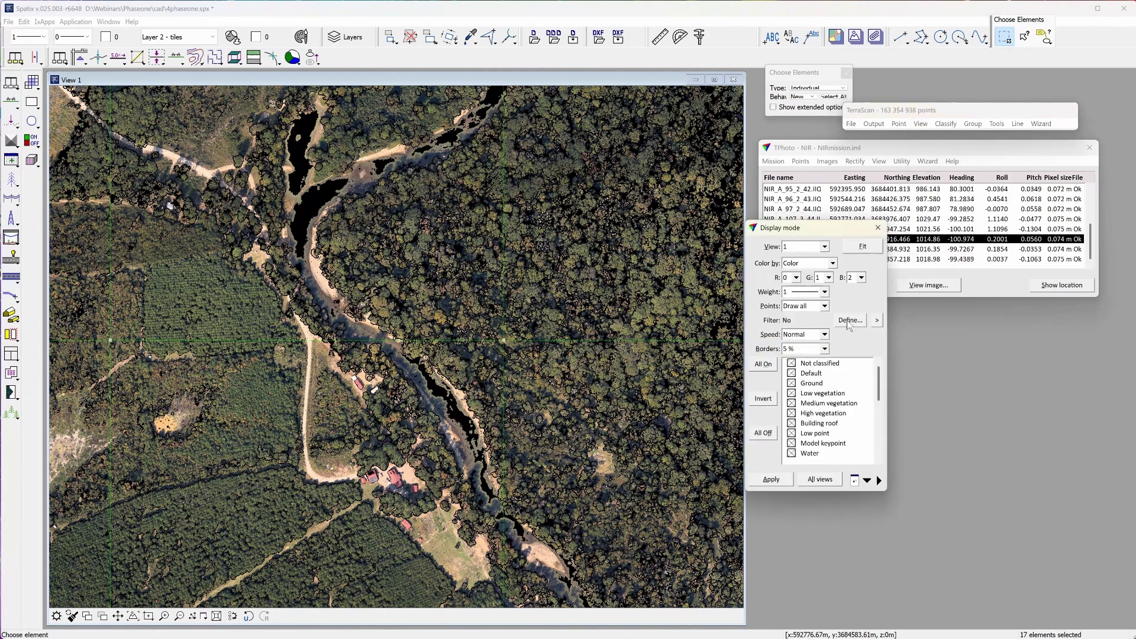
pyautogui.click(804, 263)
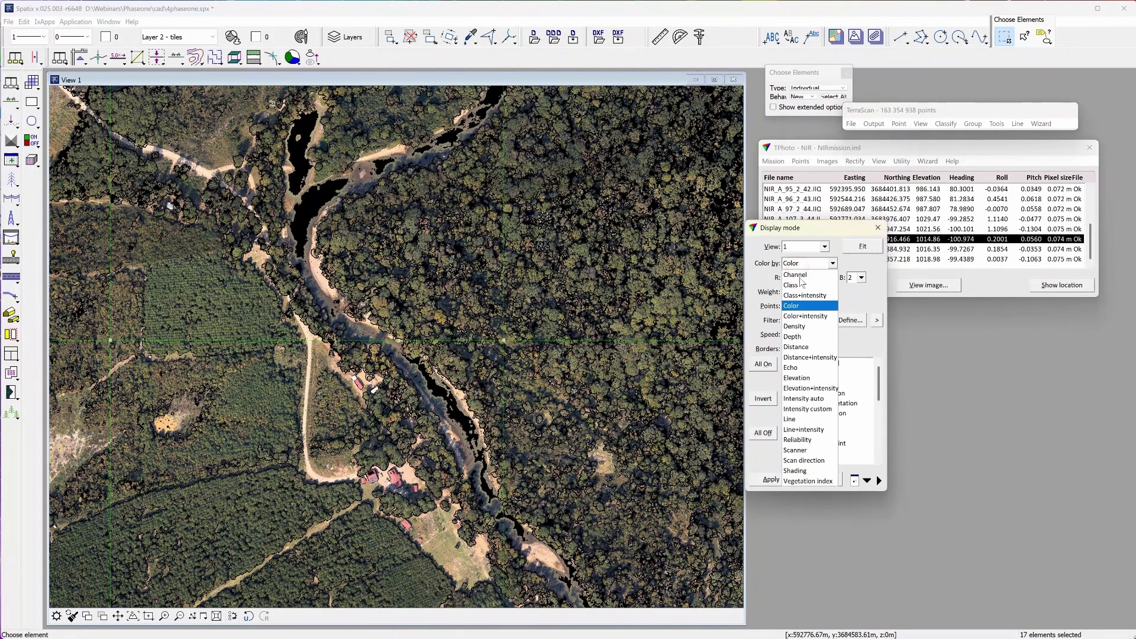
pyautogui.click(804, 458)
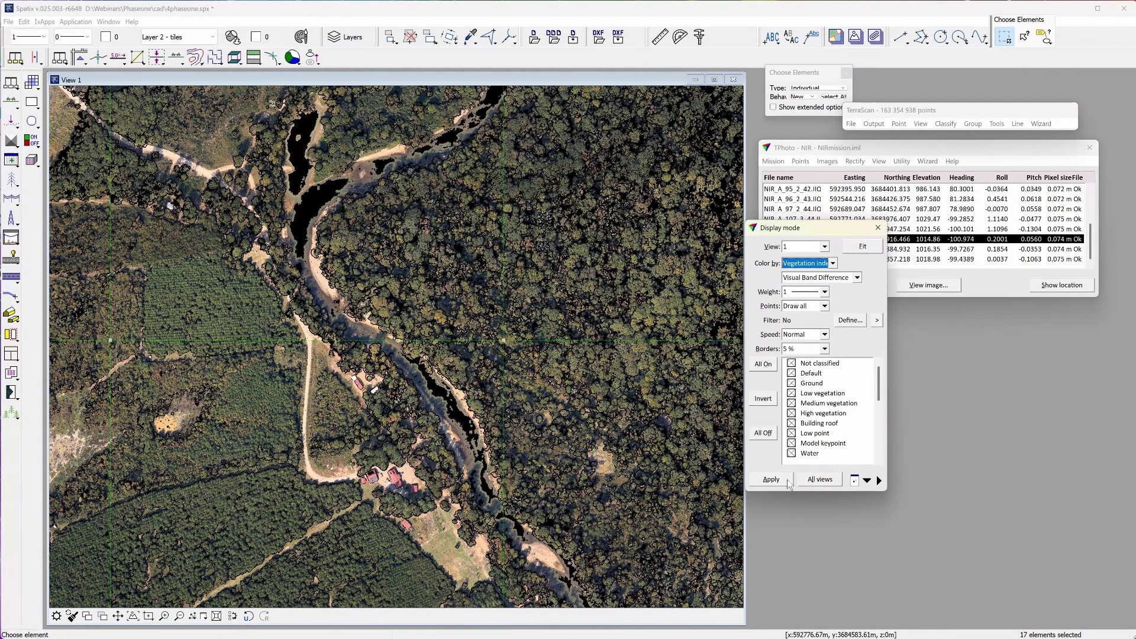
pyautogui.click(787, 480)
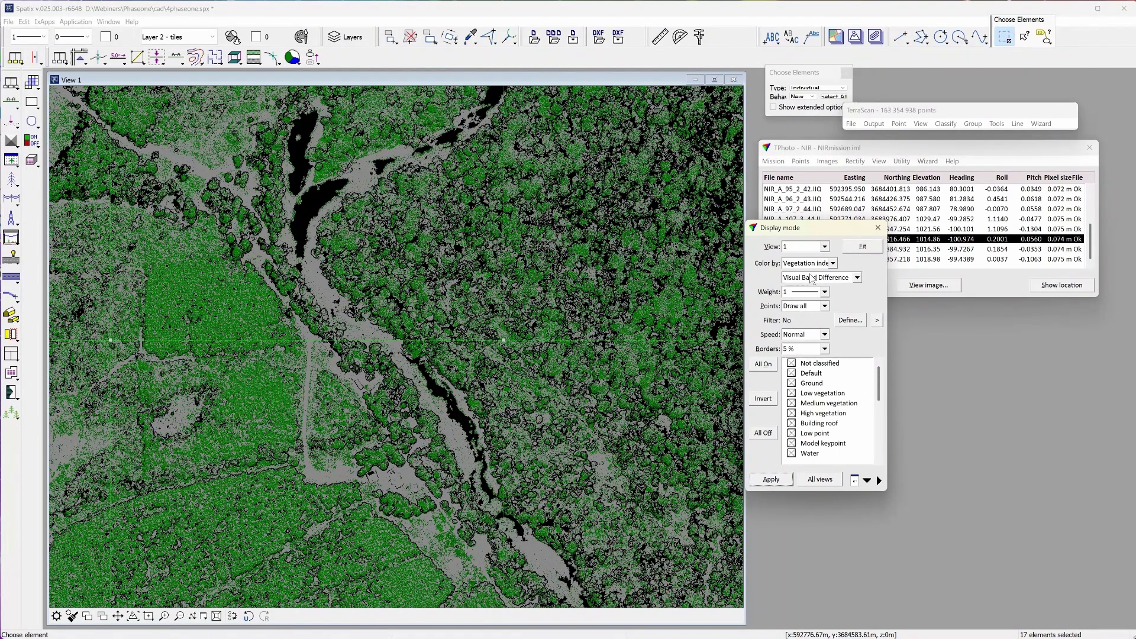
# Switch the vegetation index to Normalized Difference and apply it
pyautogui.click(812, 277)
pyautogui.click(780, 479)
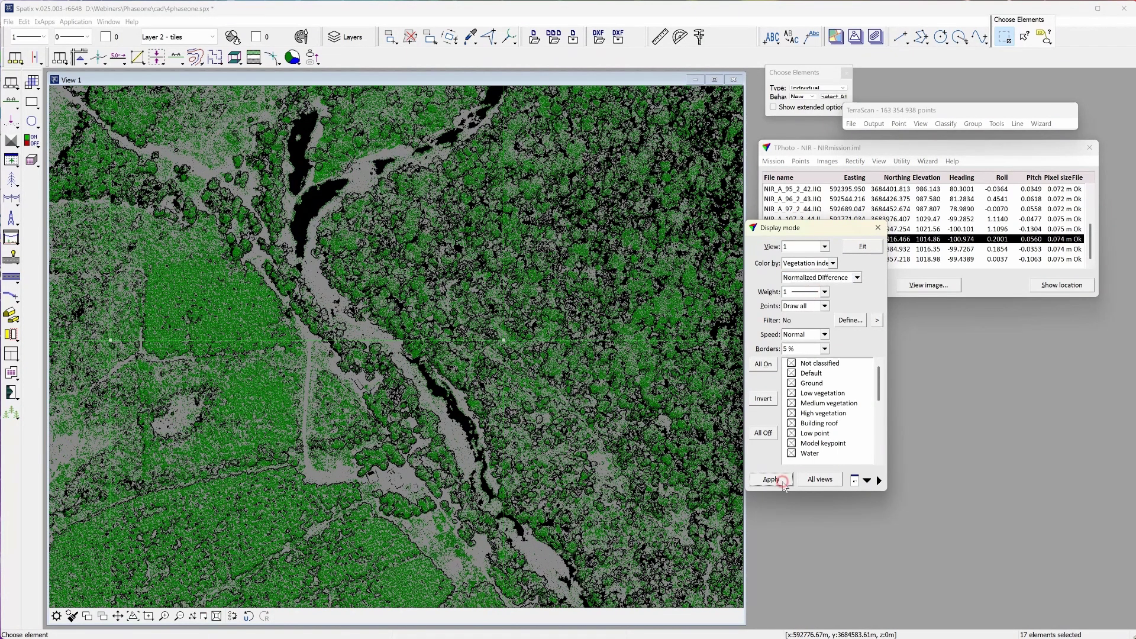